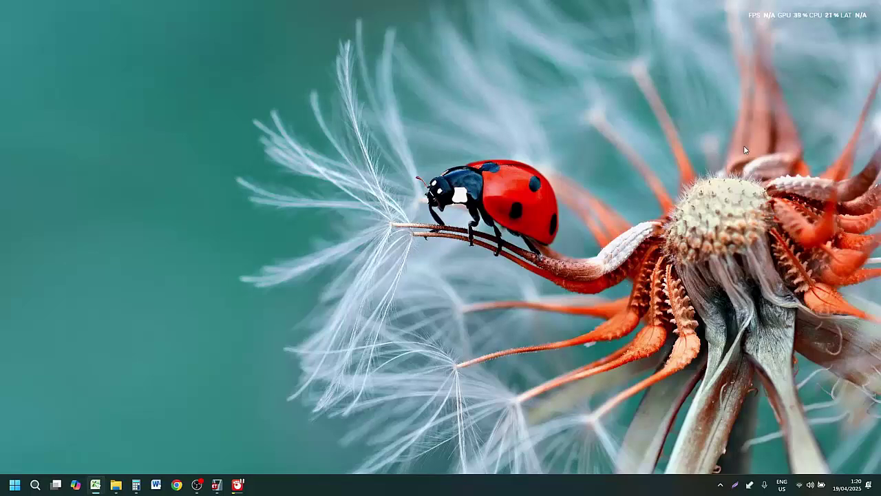
# Step: Switch to ETABS and start a new model, discarding the changes in the untitled one
pyautogui.click(217, 485)
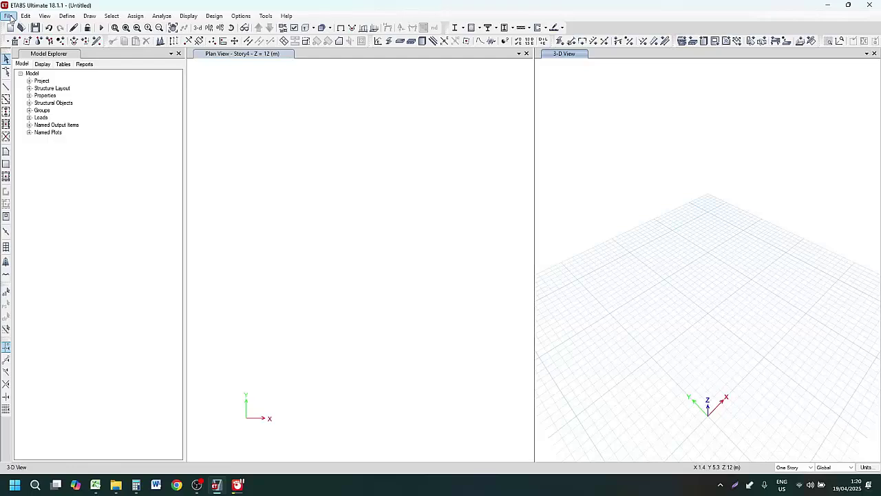
pyautogui.click(10, 16)
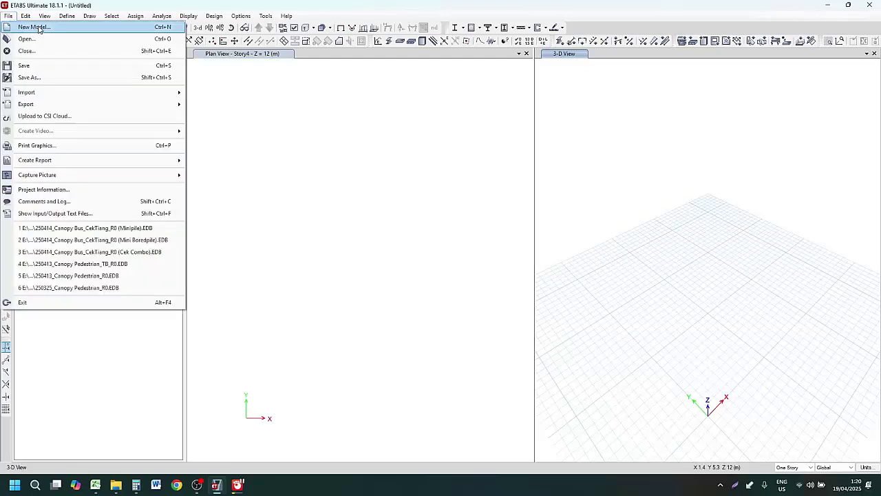
pyautogui.click(38, 28)
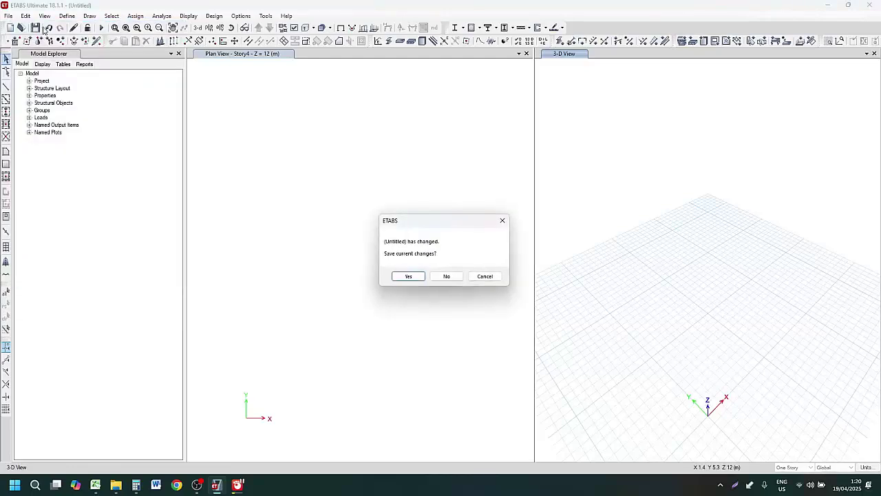
pyautogui.click(460, 277)
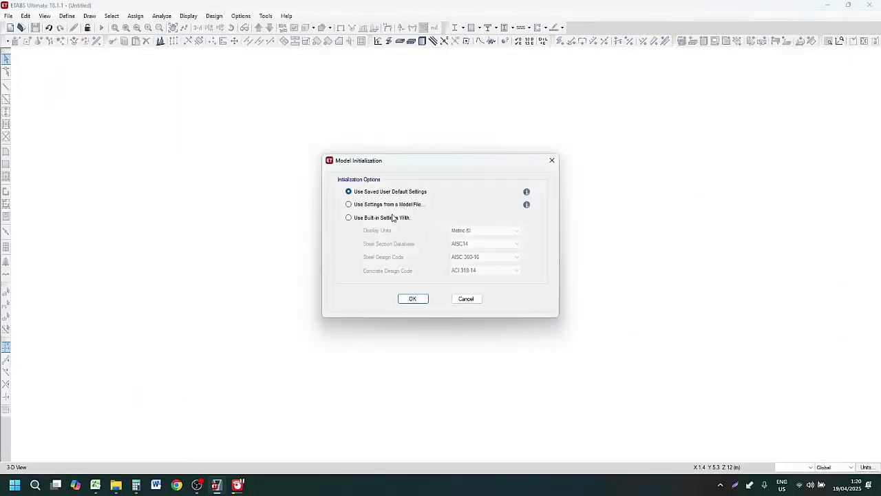
# Step: Initialize the model with built-in Metric SI settings and create it from the Blank template
pyautogui.click(391, 218)
pyautogui.click(482, 230)
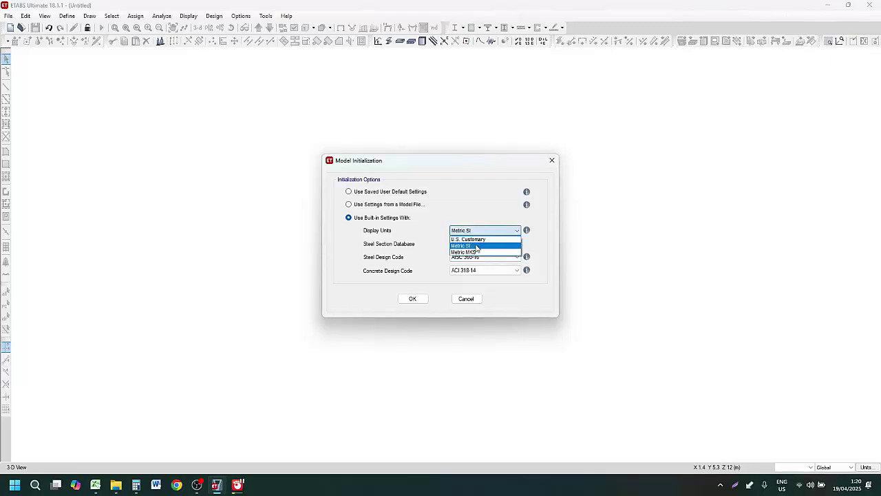
pyautogui.click(476, 245)
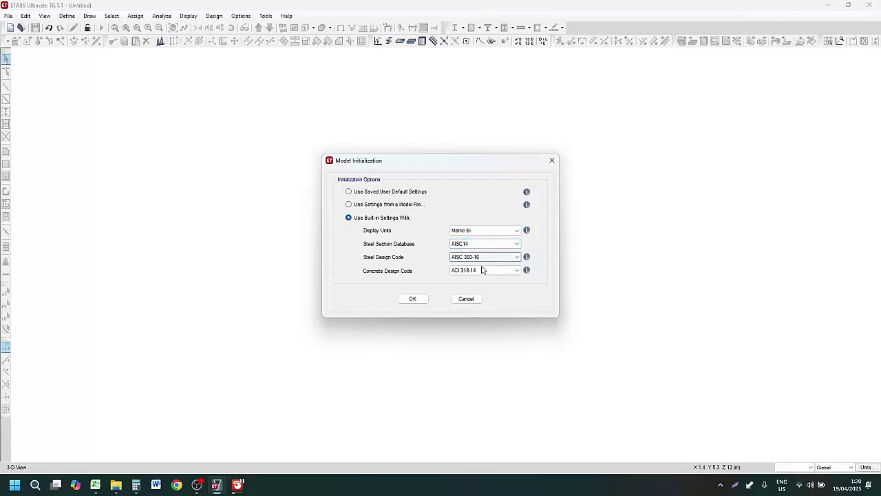
pyautogui.click(414, 299)
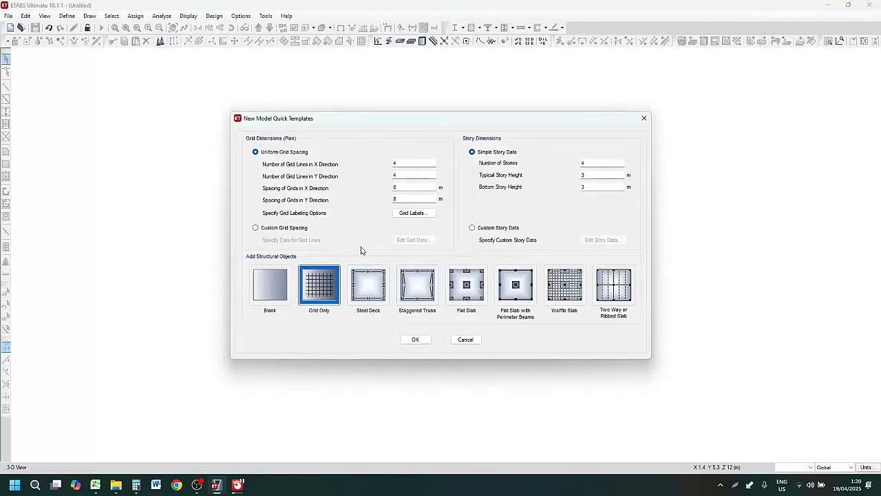
pyautogui.click(284, 286)
pyautogui.click(415, 339)
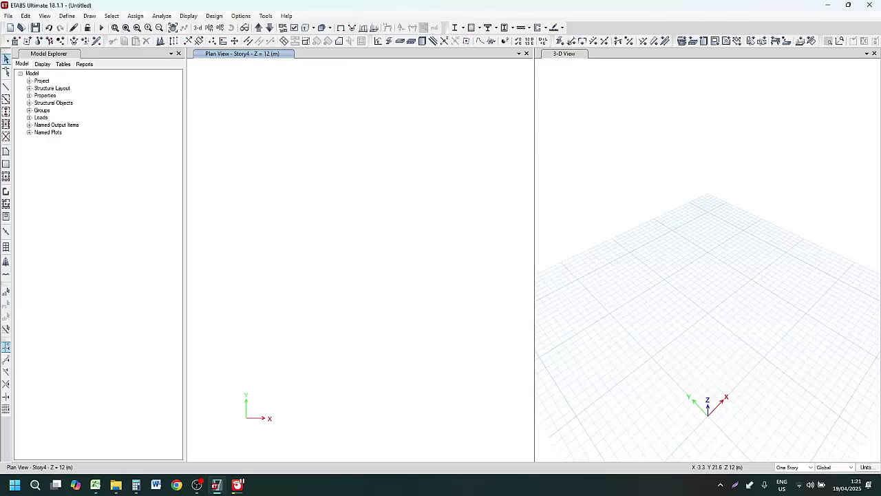
# Step: Arrange the Load Combination workbook in Excel side by side with ETABS and close the ETABS plan view
pyautogui.click(95, 484)
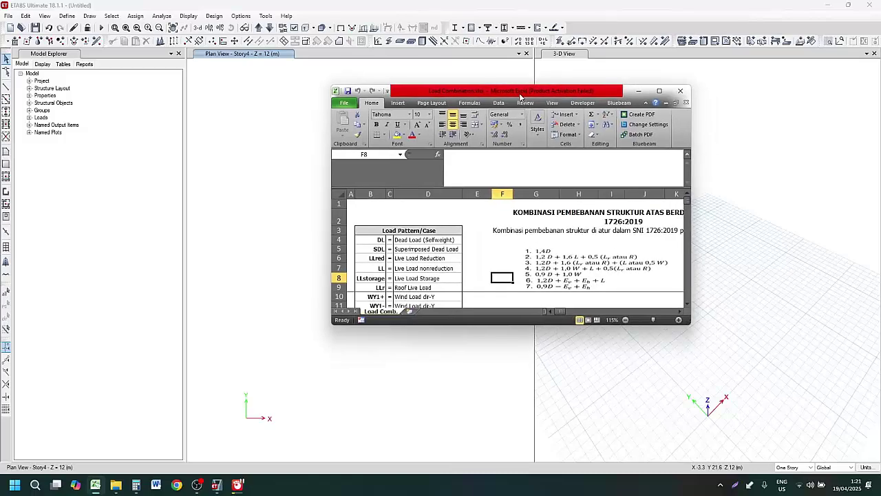
pyautogui.moveTo(520, 95); pyautogui.dragTo(421, 129)
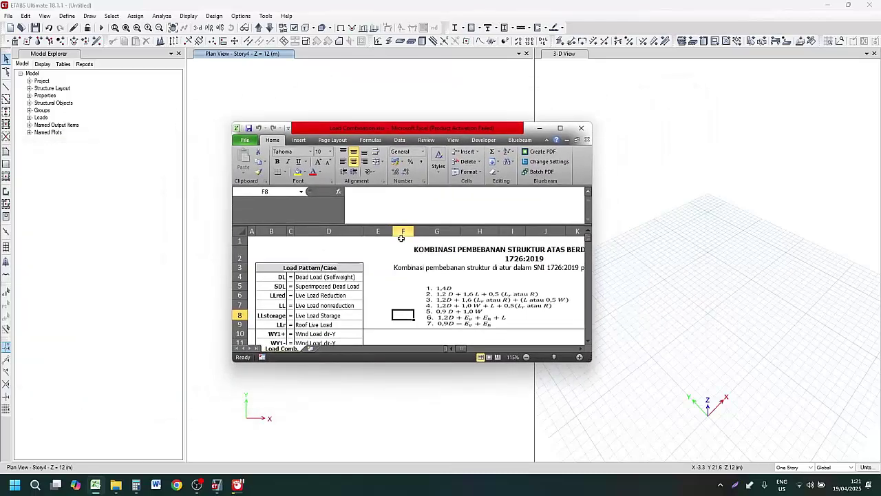
pyautogui.press('super+Left')
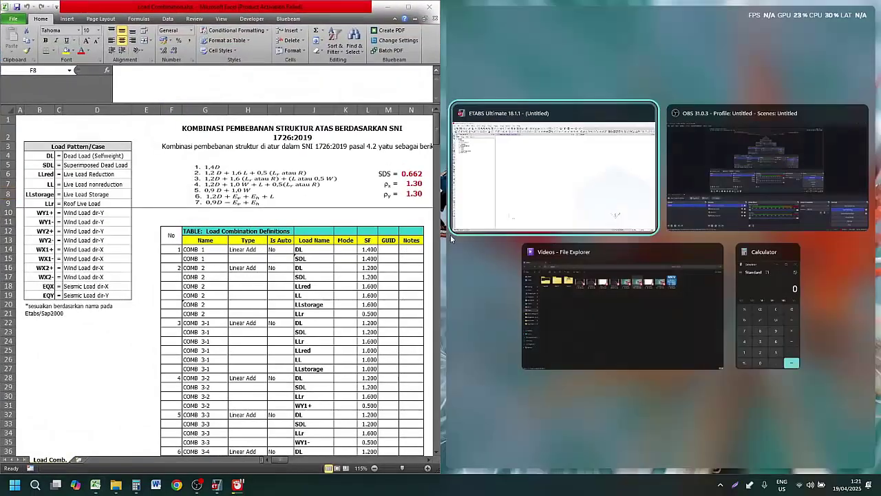
pyautogui.click(508, 193)
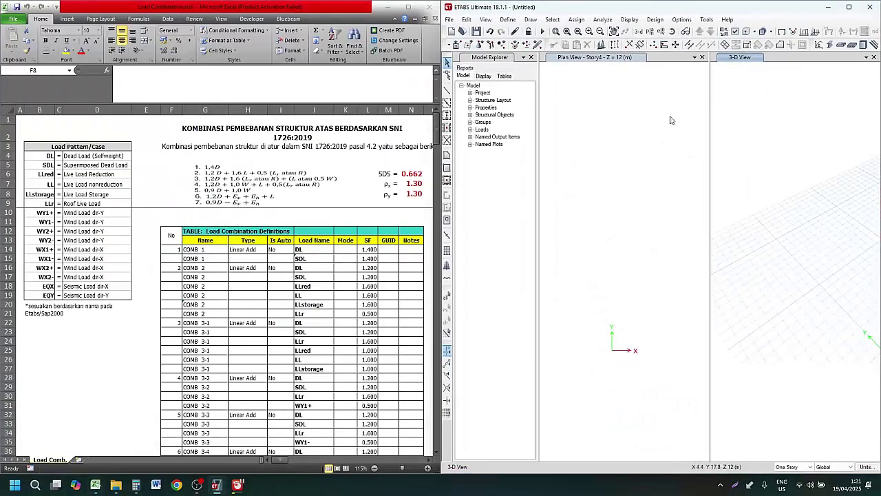
pyautogui.click(702, 57)
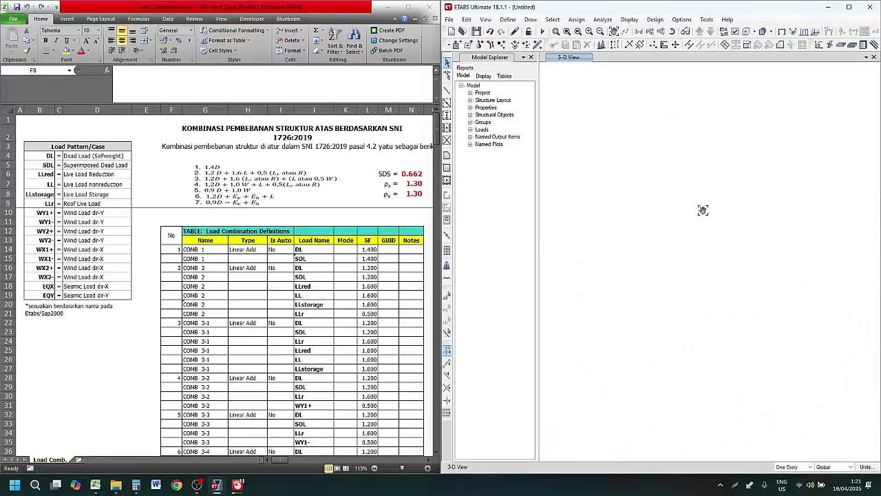
# Step: Review the dead load entries DL and SDL in the workbook's Load Pattern/Case table
pyautogui.click(173, 194)
pyautogui.click(100, 166)
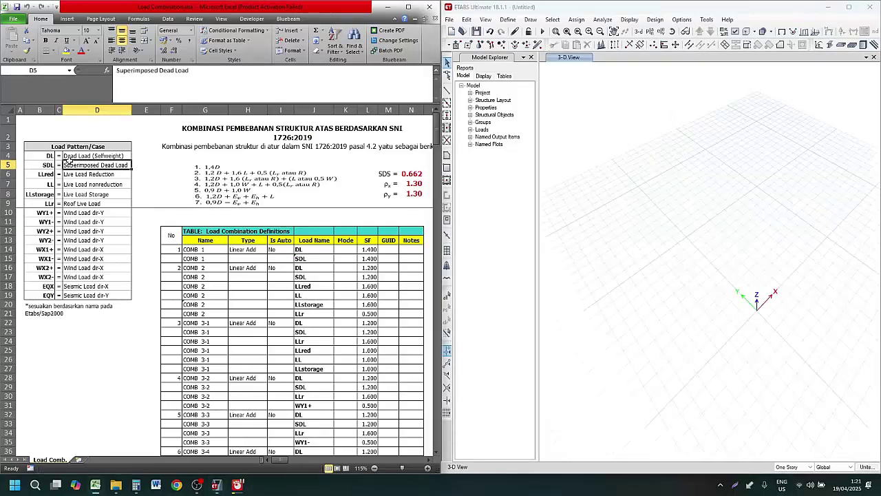
pyautogui.click(50, 157)
pyautogui.click(69, 146)
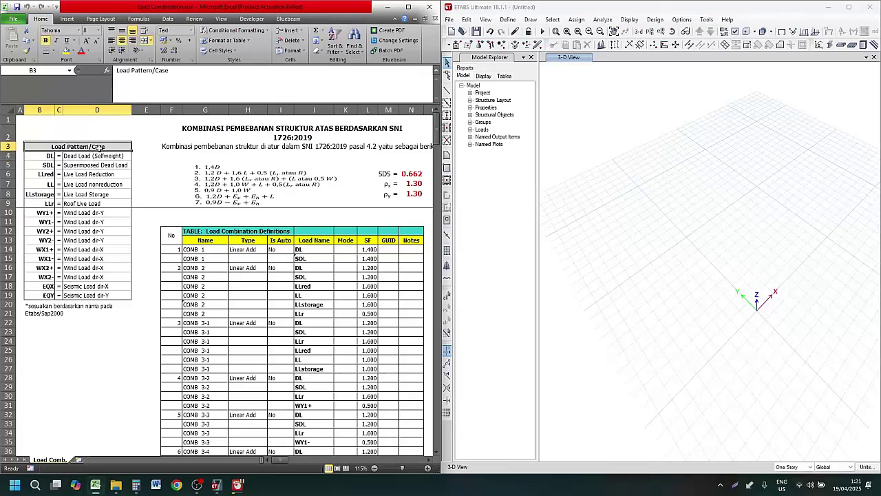
pyautogui.click(50, 157)
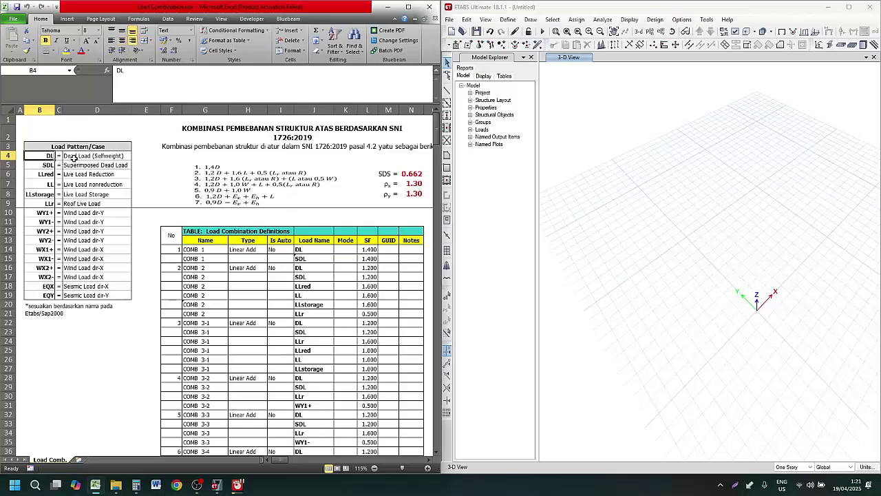
pyautogui.click(73, 157)
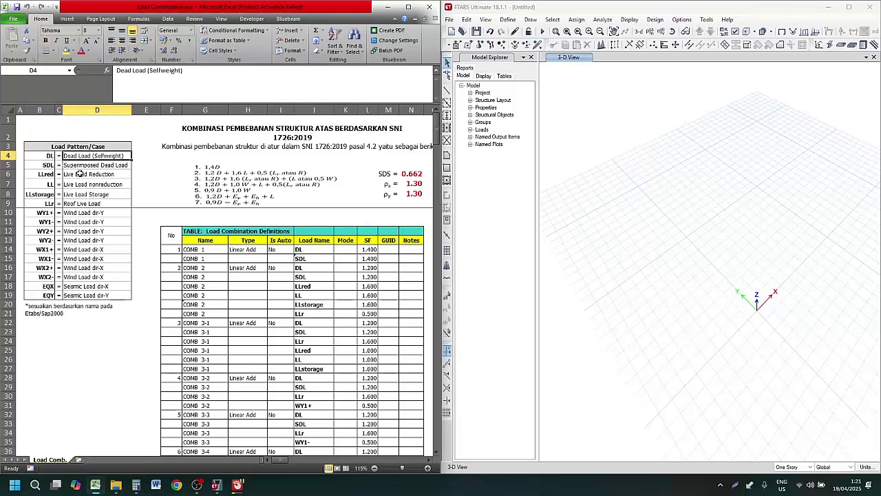
pyautogui.click(101, 169)
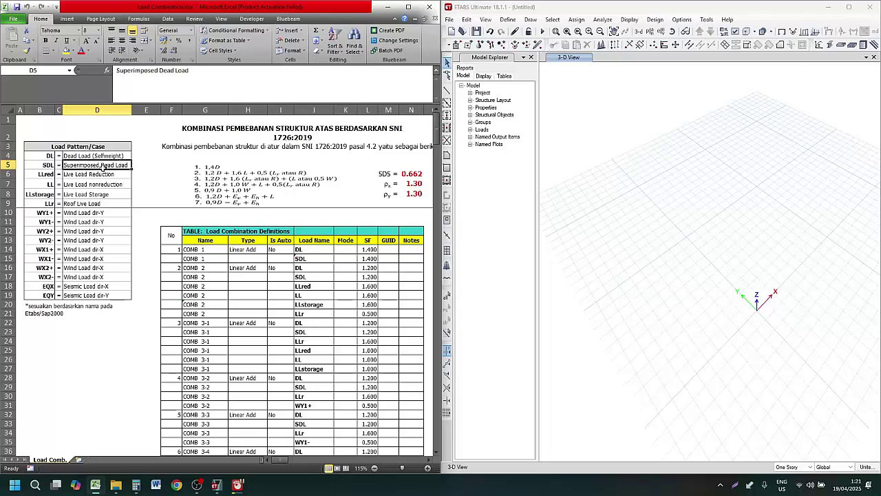
pyautogui.click(48, 169)
# Step: Examine the live load entries LLred, LL, LLstorage and LLr and their descriptions in the Load Pattern/Case table
pyautogui.click(88, 203)
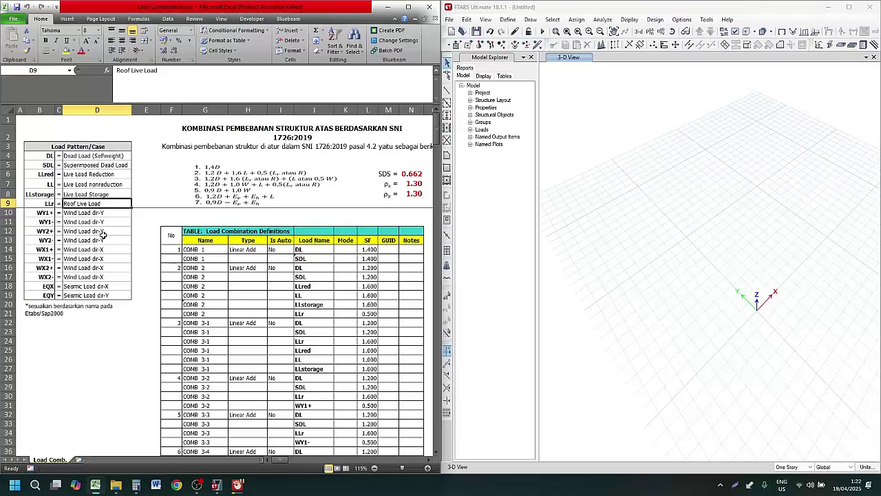
pyautogui.click(45, 175)
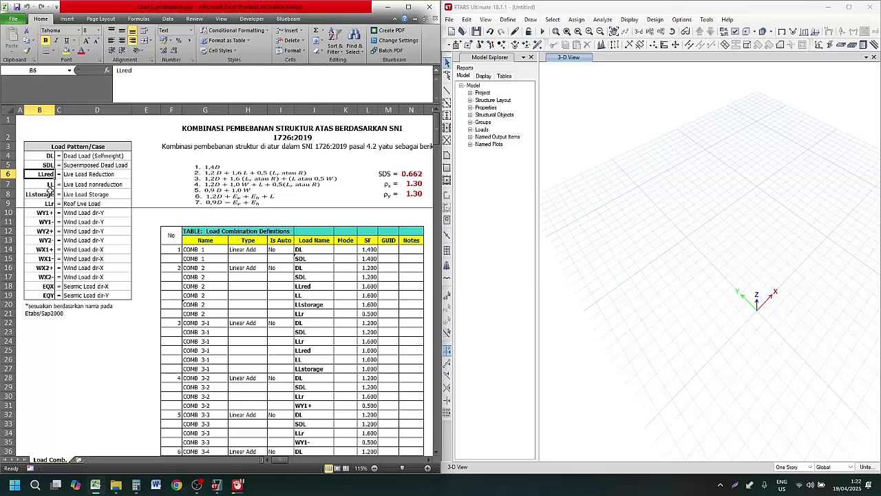
pyautogui.click(46, 183)
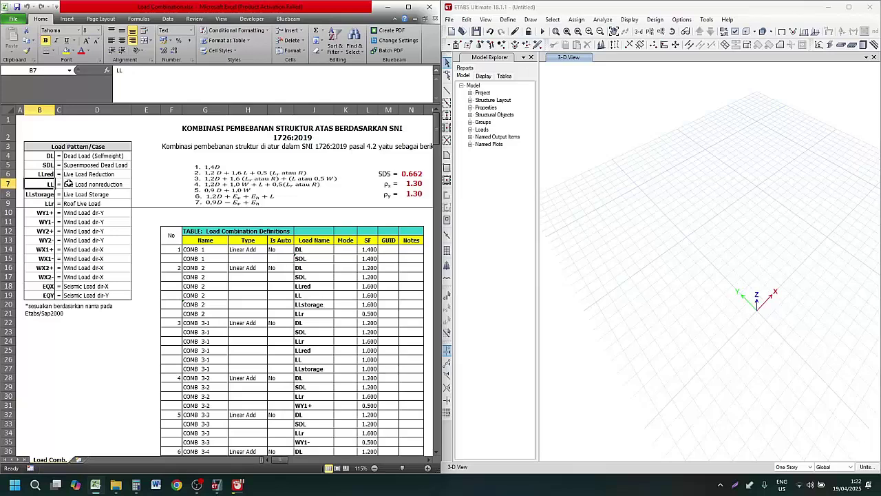
pyautogui.click(69, 184)
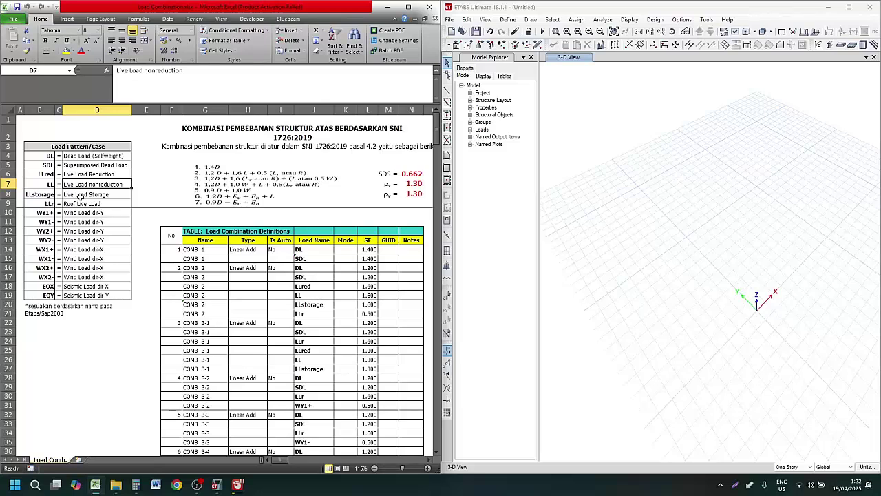
pyautogui.click(88, 232)
pyautogui.click(46, 195)
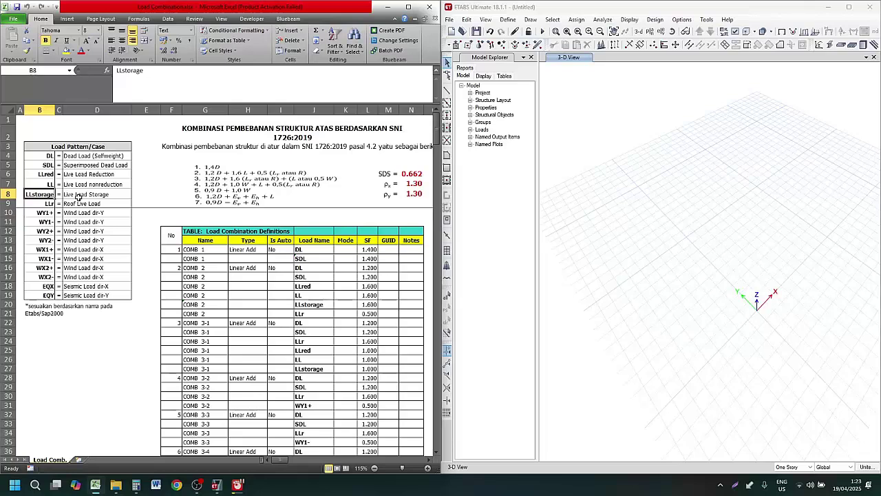
pyautogui.click(48, 202)
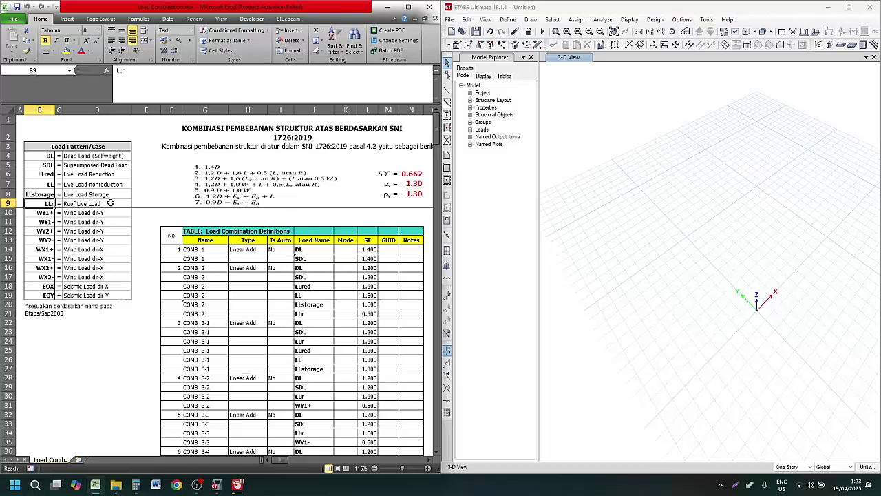
pyautogui.click(110, 203)
# Step: Examine the wind load and seismic load entries for both directions, plus the naming note below the Load Pattern/Case table
pyautogui.click(99, 213)
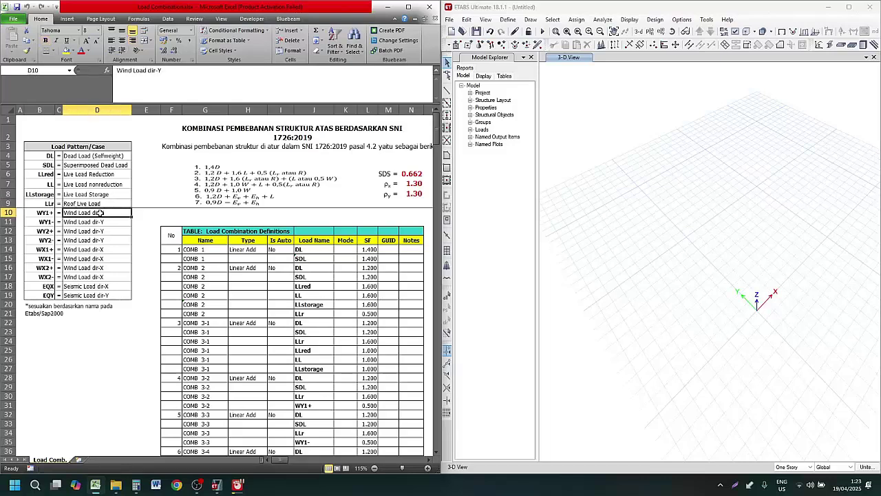
pyautogui.click(88, 230)
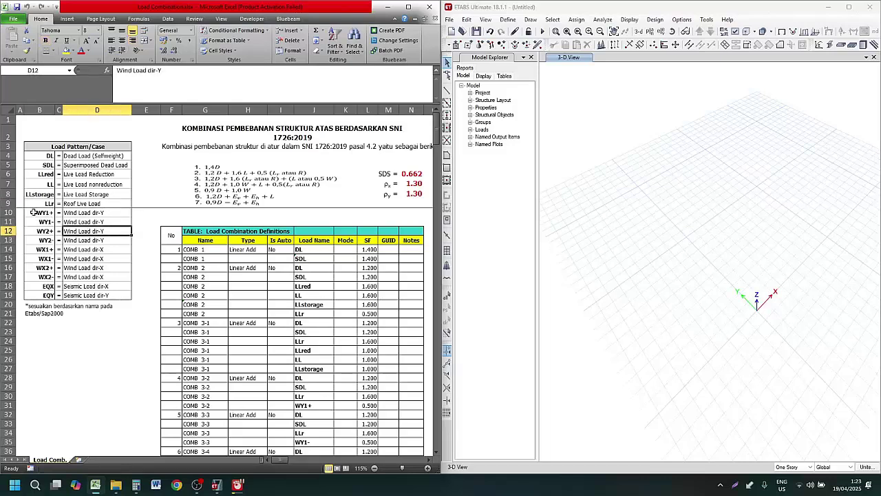
pyautogui.click(33, 214)
pyautogui.moveTo(33, 214); pyautogui.dragTo(32, 240)
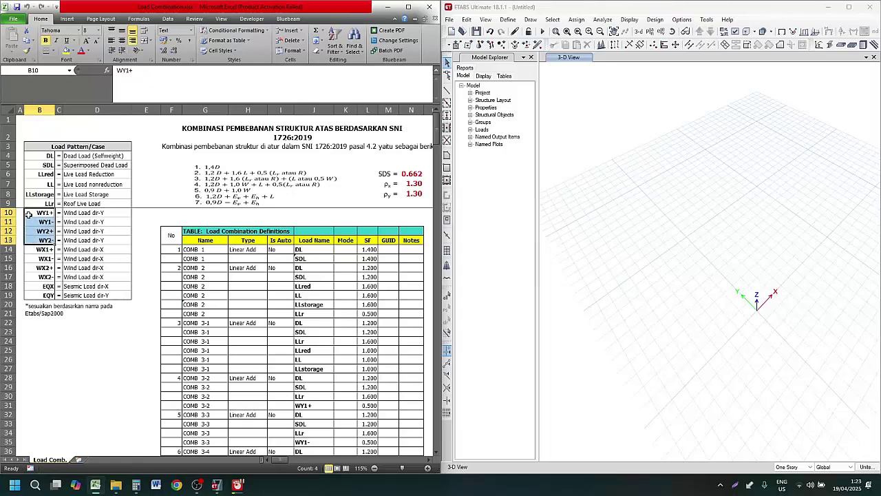
pyautogui.click(29, 214)
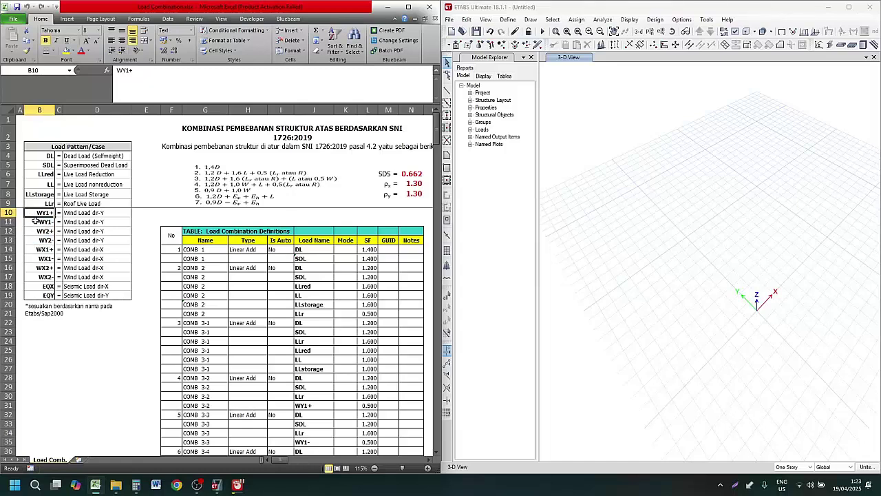
pyautogui.click(36, 223)
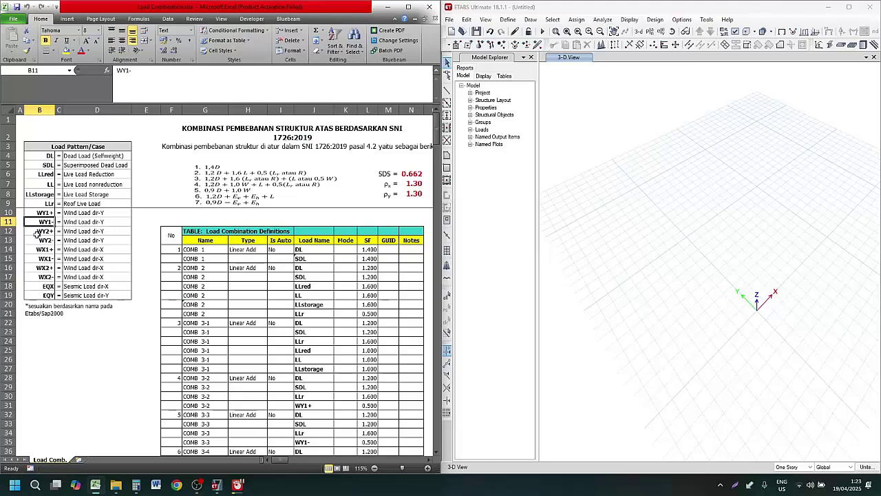
pyautogui.moveTo(37, 250); pyautogui.dragTo(39, 263)
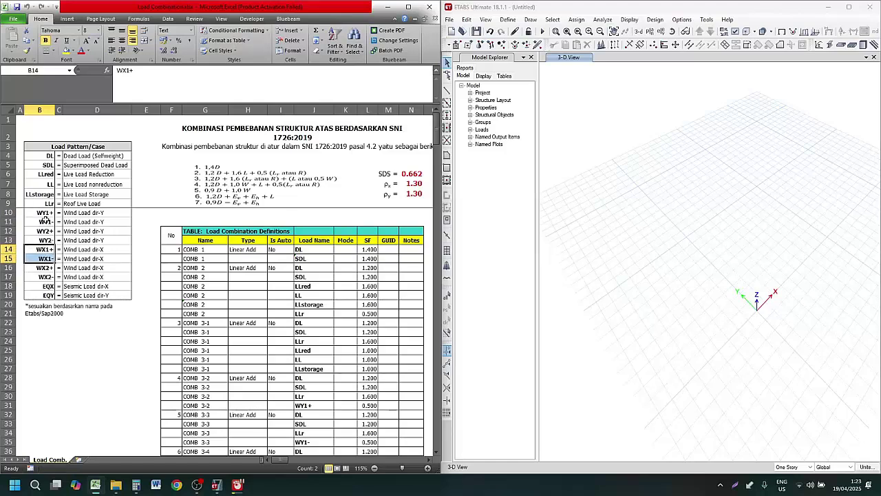
pyautogui.click(45, 286)
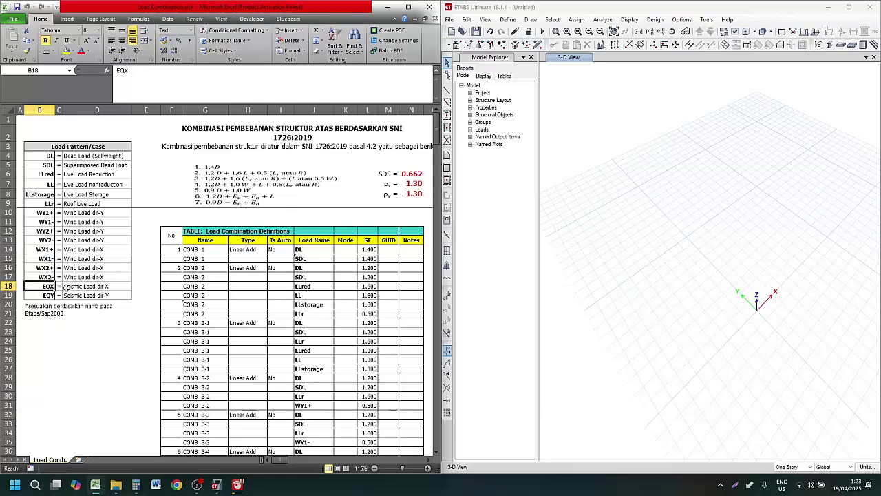
pyautogui.click(61, 305)
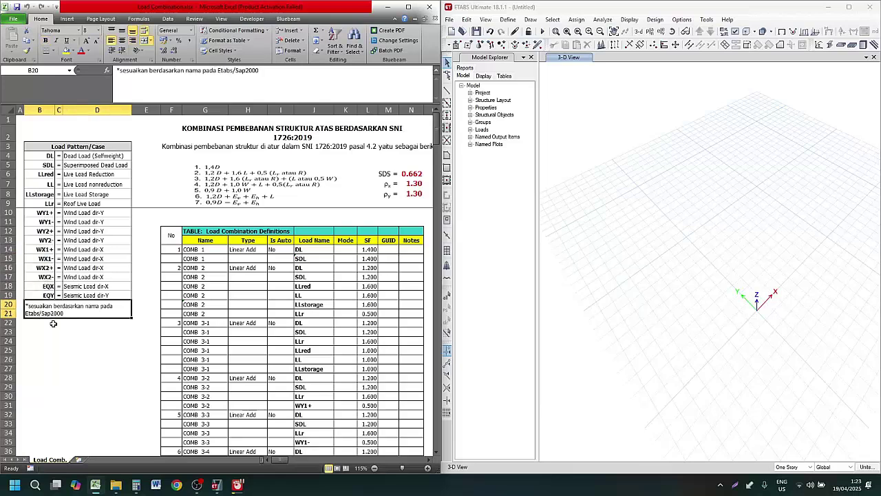
pyautogui.click(42, 287)
pyautogui.click(49, 295)
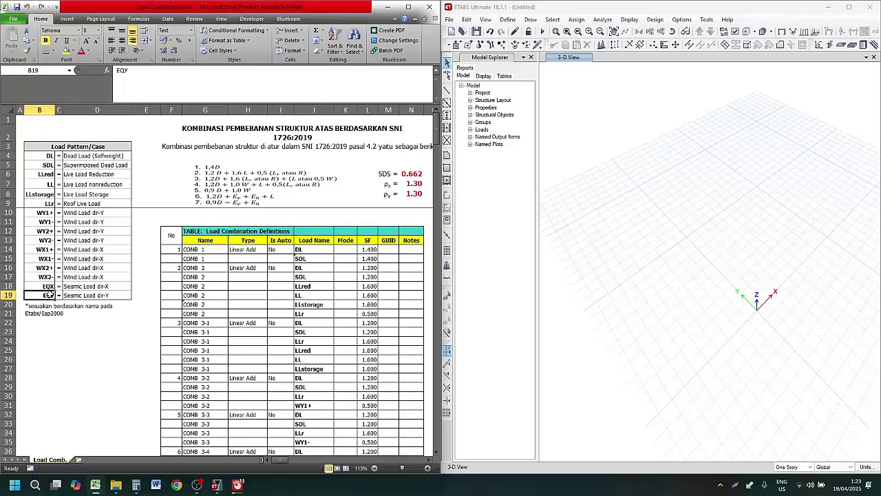
pyautogui.click(77, 295)
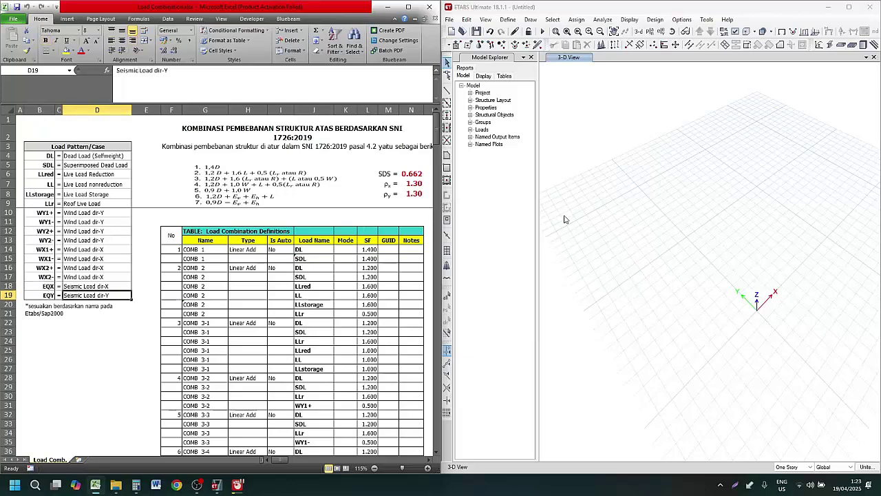
# Step: Close the Model Explorer in ETABS to leave only the 3-D view
pyautogui.click(531, 57)
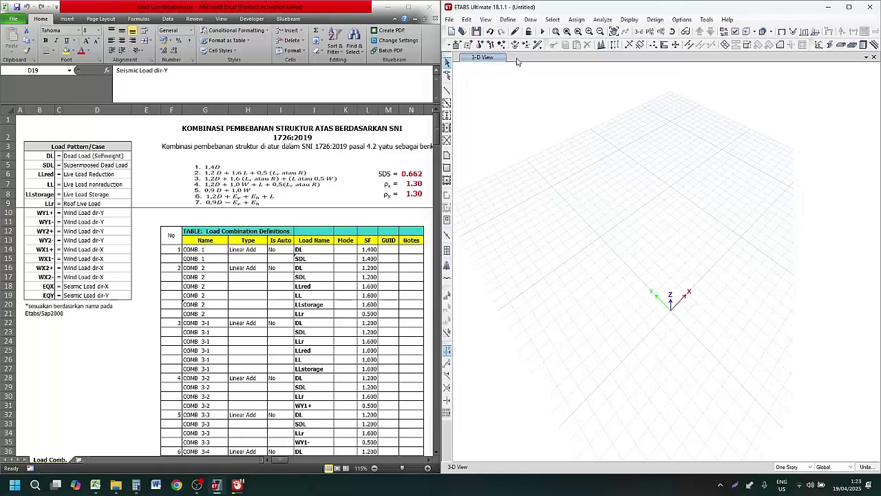
# Step: Open the load pattern definitions in ETABS and place the dialog clear of the workbook tables
pyautogui.click(511, 22)
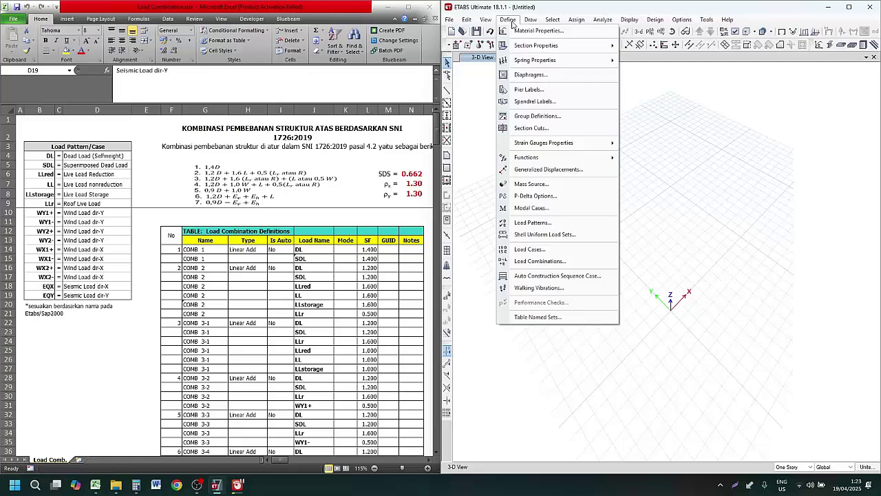
pyautogui.click(548, 223)
pyautogui.moveTo(465, 171); pyautogui.dragTo(665, 152)
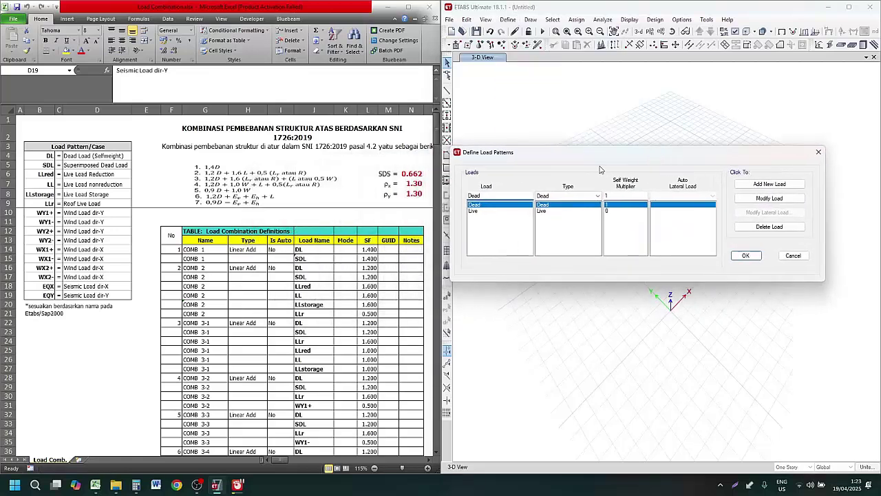
pyautogui.moveTo(593, 152); pyautogui.dragTo(604, 153)
# Step: Examine the default Dead and Live load patterns and their self weight multipliers against the workbook's DL entry
pyautogui.click(513, 213)
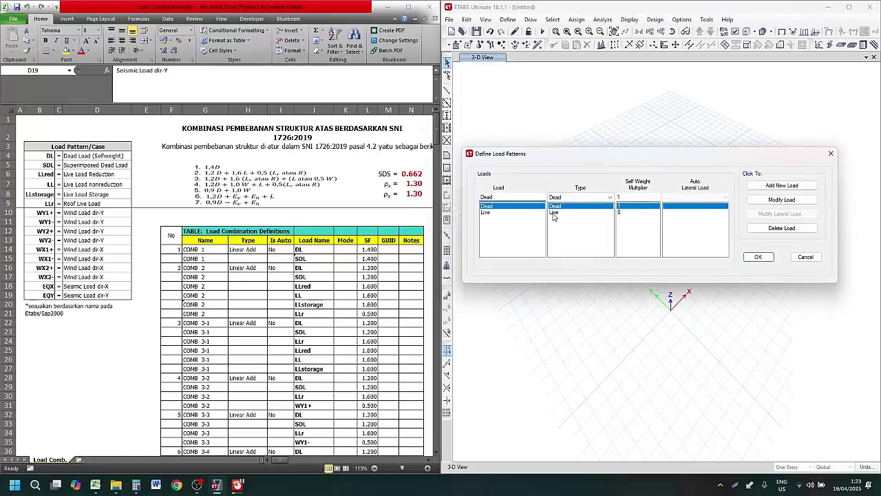
pyautogui.click(508, 208)
pyautogui.click(501, 213)
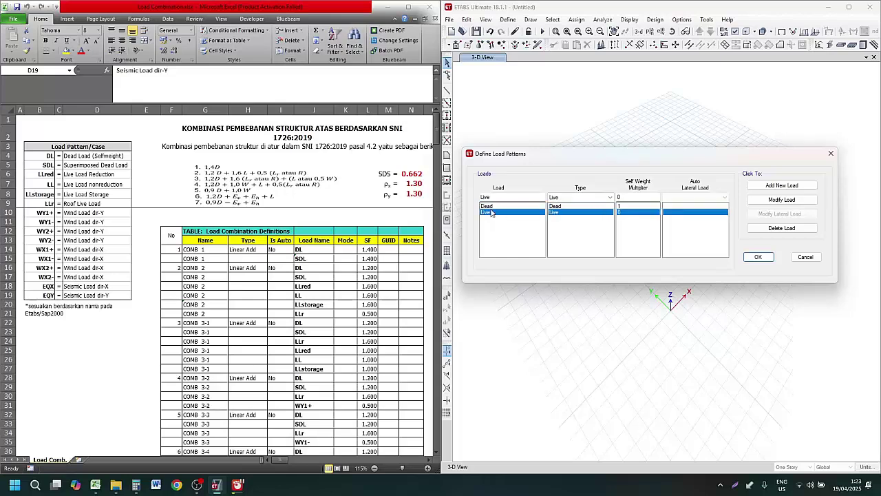
pyautogui.click(491, 207)
pyautogui.click(494, 212)
pyautogui.click(496, 207)
pyautogui.click(504, 213)
pyautogui.click(502, 206)
pyautogui.click(630, 212)
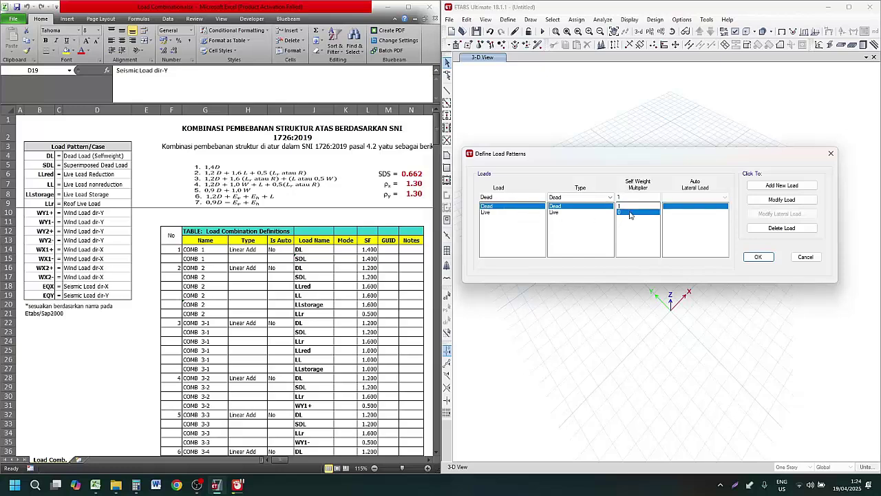
pyautogui.click(627, 207)
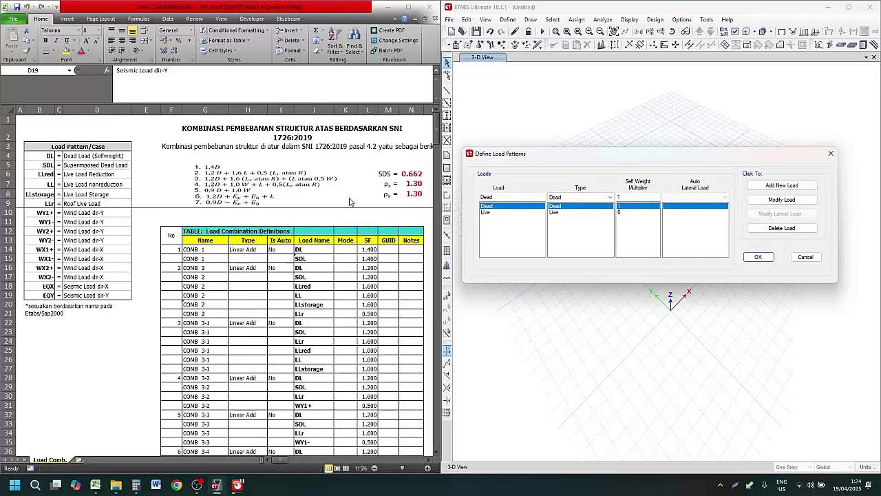
pyautogui.click(44, 156)
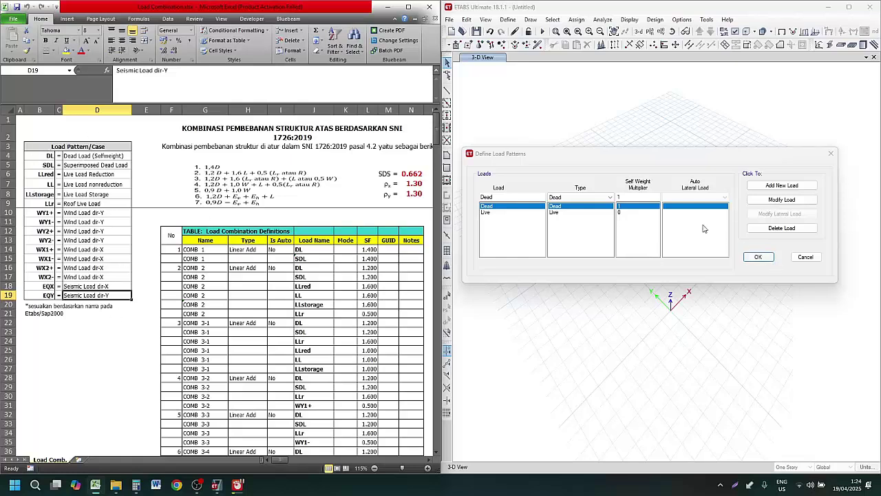
# Step: Delete the default Live load pattern along with its analysis case
pyautogui.click(635, 212)
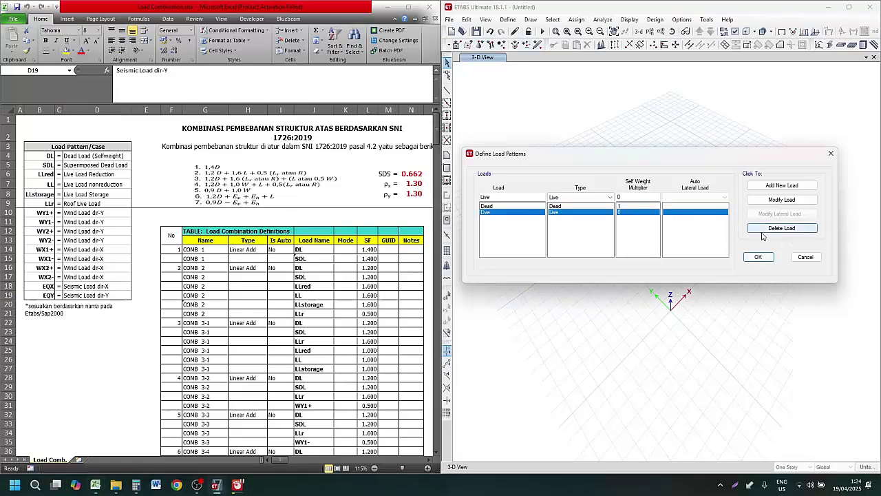
pyautogui.click(769, 228)
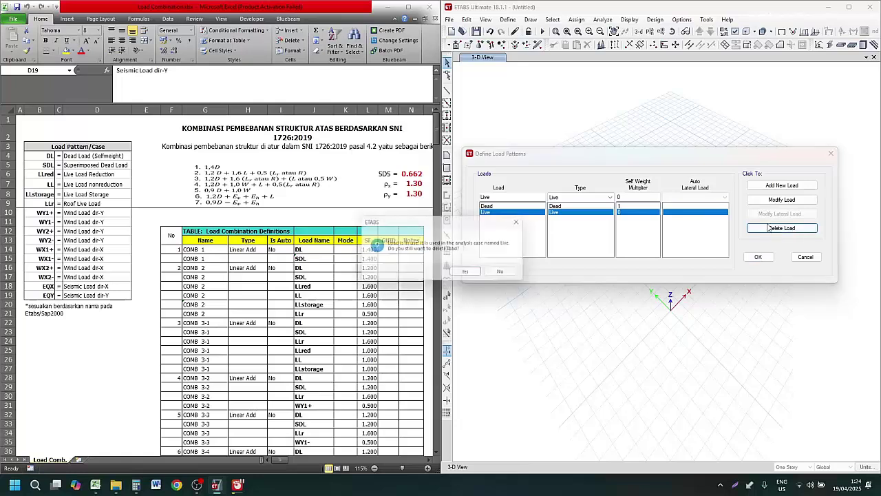
pyautogui.click(469, 271)
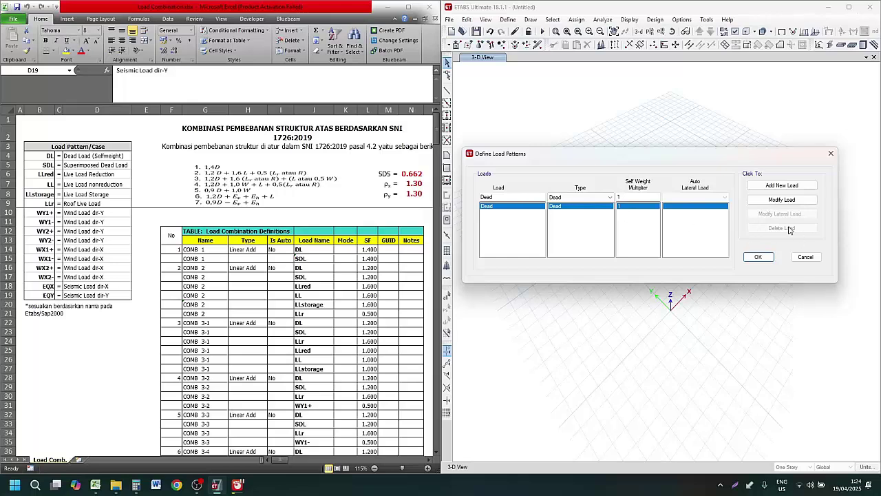
# Step: Add a load pattern named DL with type Dead and a self weight multiplier of 1
pyautogui.moveTo(540, 197); pyautogui.dragTo(468, 208)
pyautogui.press('BackSpace')
pyautogui.write('DL')
pyautogui.click(566, 198)
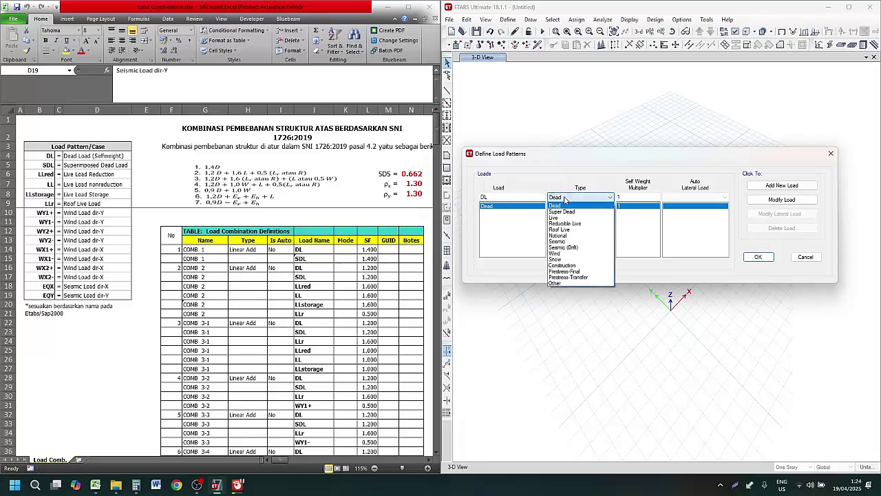
pyautogui.click(574, 206)
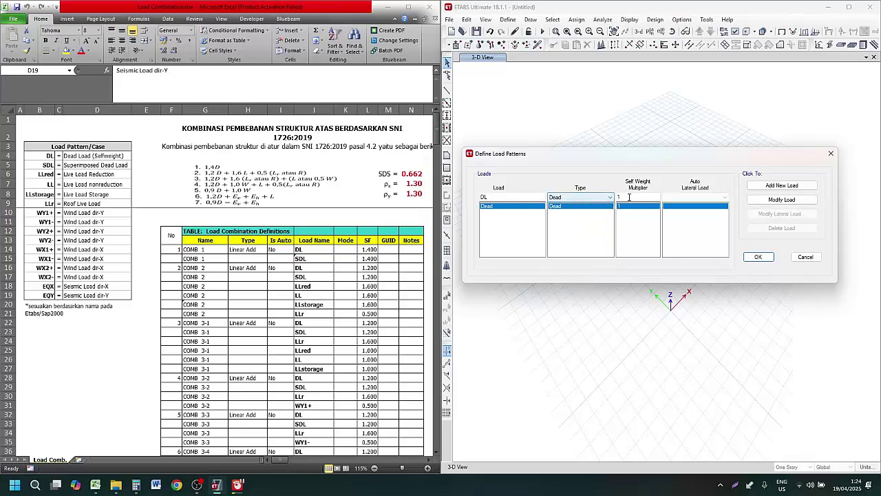
pyautogui.click(629, 197)
pyautogui.click(782, 185)
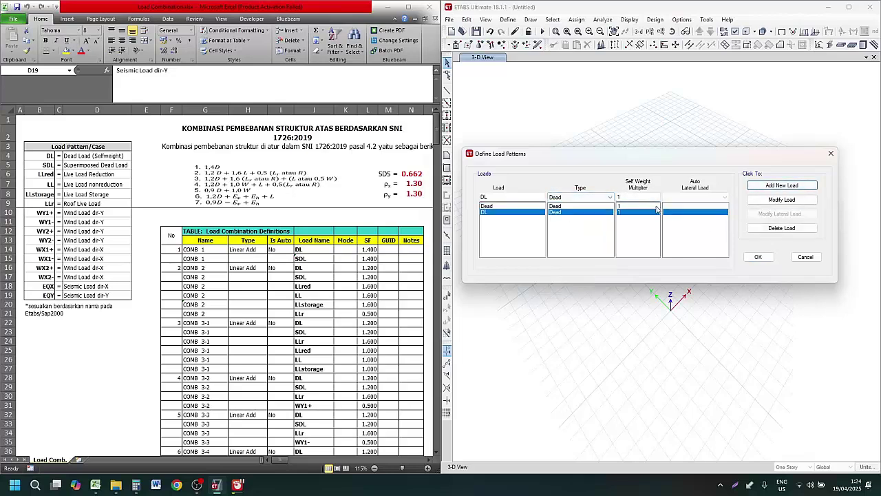
# Step: Delete the default Dead load pattern with its analysis case and accept the load pattern definitions
pyautogui.click(492, 208)
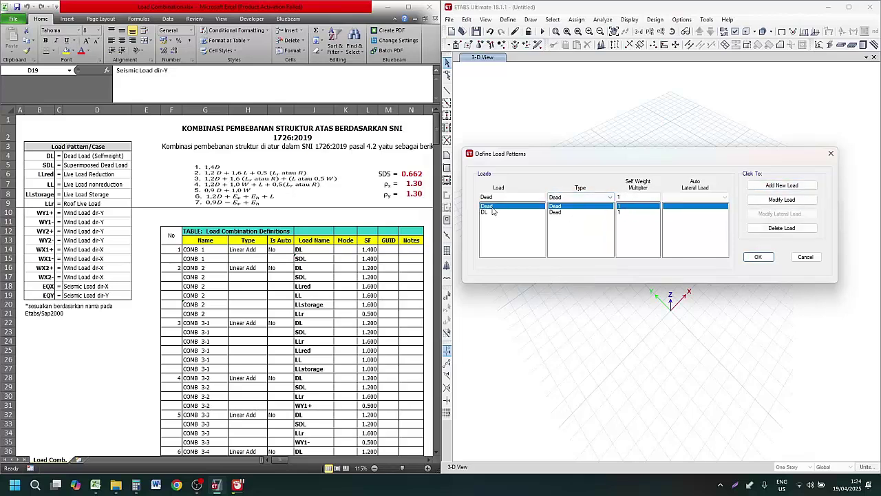
pyautogui.click(782, 228)
pyautogui.click(474, 275)
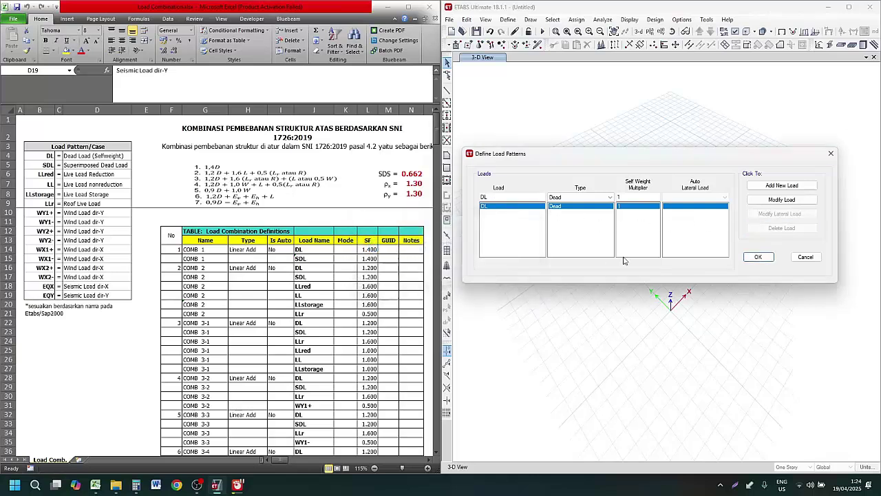
pyautogui.click(759, 257)
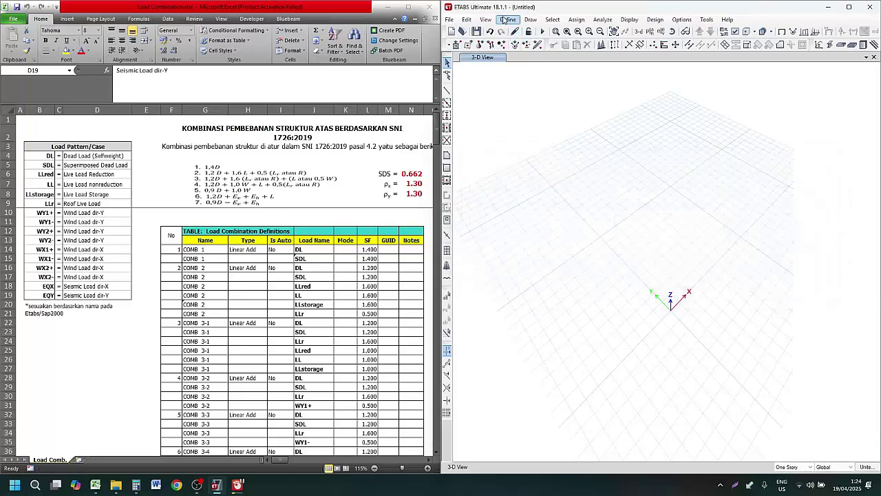
# Step: Check the names in the ETABS load case list against the workbook's Load Pattern/Case table
pyautogui.click(508, 19)
pyautogui.click(530, 249)
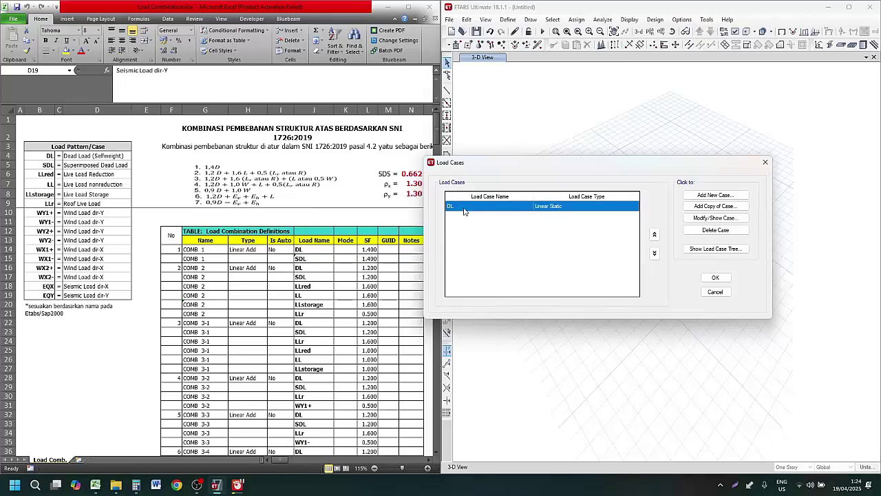
pyautogui.click(77, 169)
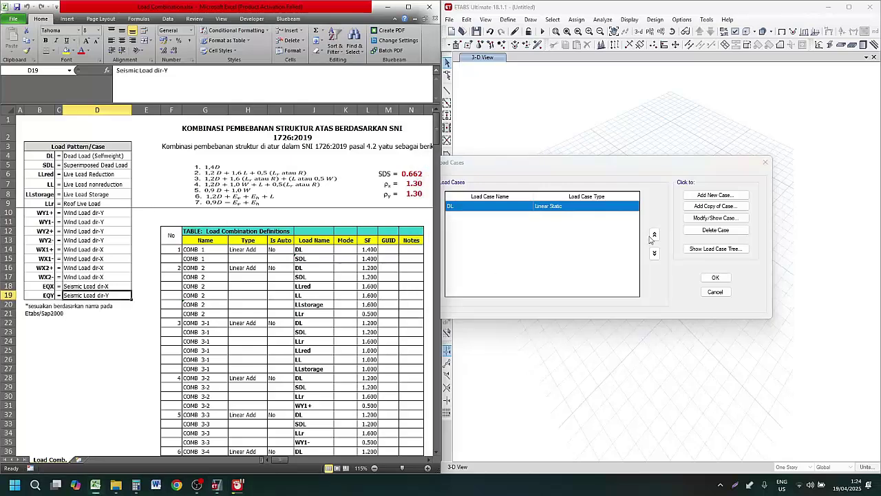
pyautogui.click(711, 278)
# Step: Reopen the load pattern definitions and add a pattern named SDL with type Super Dead and a self weight multiplier of 0
pyautogui.click(508, 19)
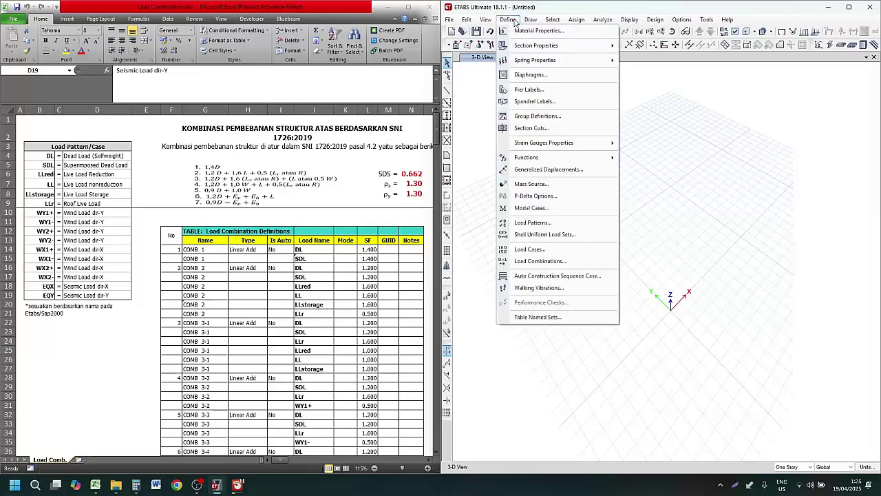
pyautogui.click(549, 222)
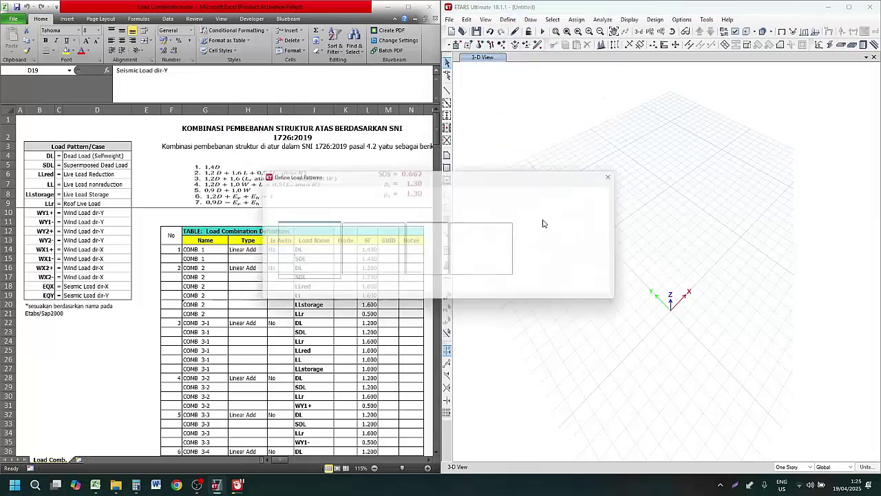
pyautogui.moveTo(489, 173); pyautogui.dragTo(683, 148)
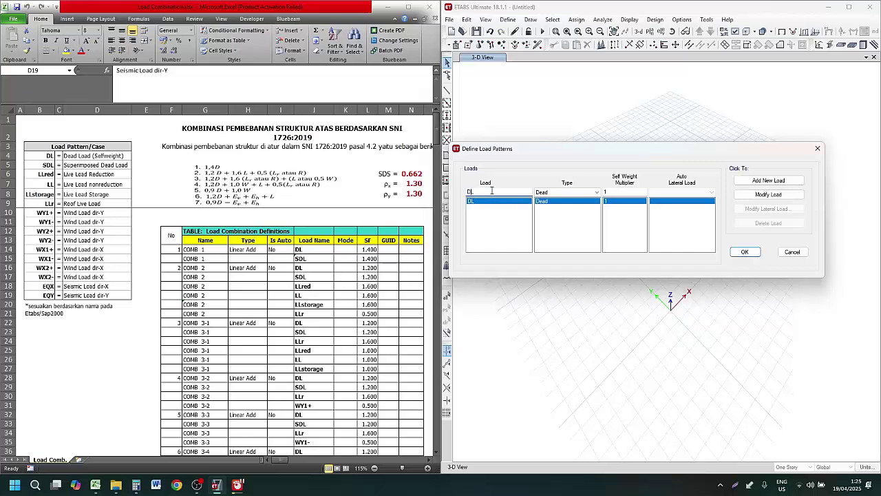
pyautogui.write('s')
pyautogui.click(564, 193)
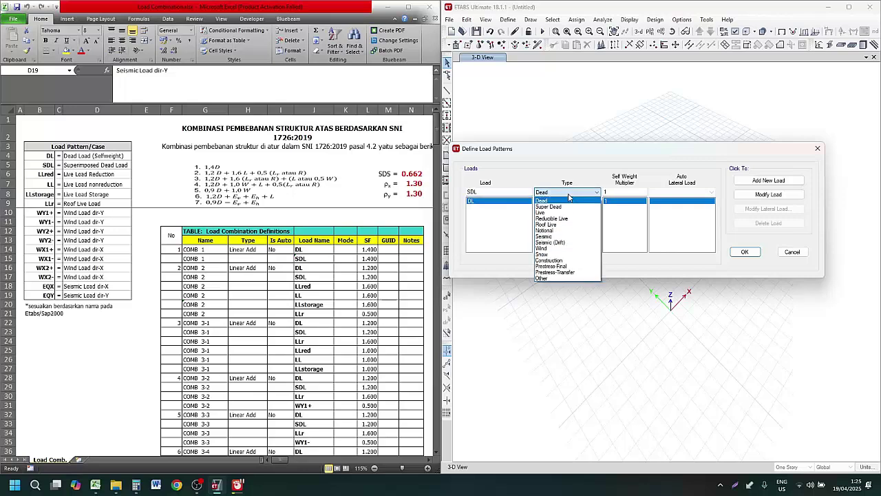
pyautogui.click(562, 207)
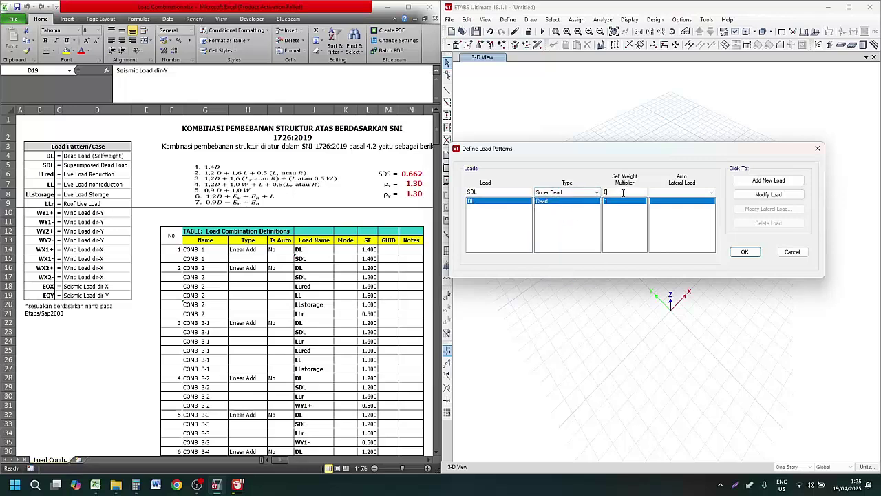
pyautogui.click(769, 181)
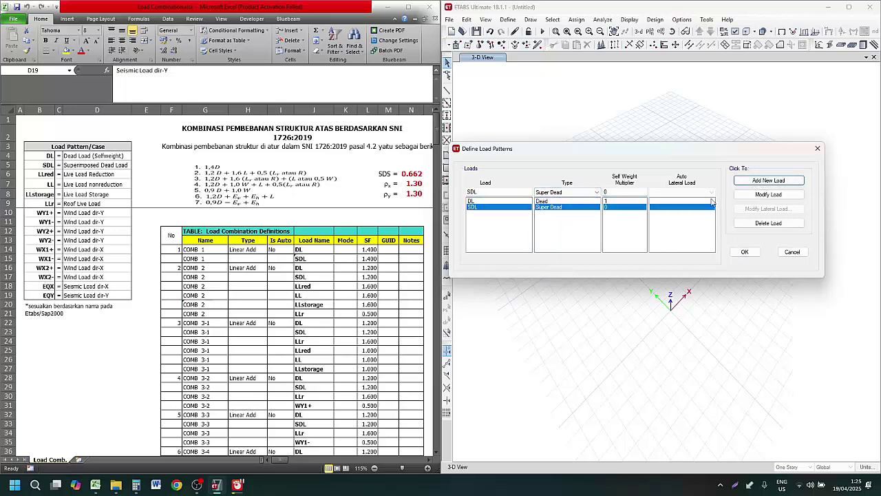
# Step: Add a load pattern named LLred with type Reducible Live and a self weight multiplier of 0
pyautogui.doubleClick(474, 193)
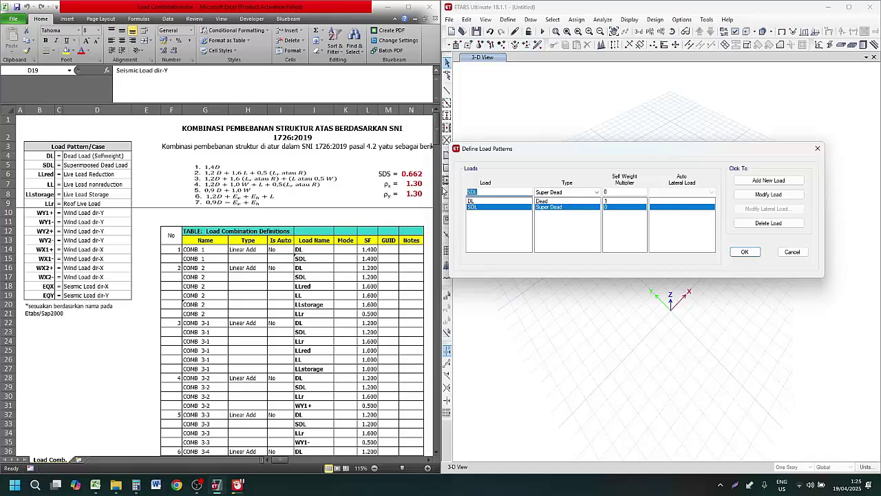
pyautogui.write('lRED')
pyautogui.moveTo(487, 192); pyautogui.dragTo(438, 194)
pyautogui.write('LL')
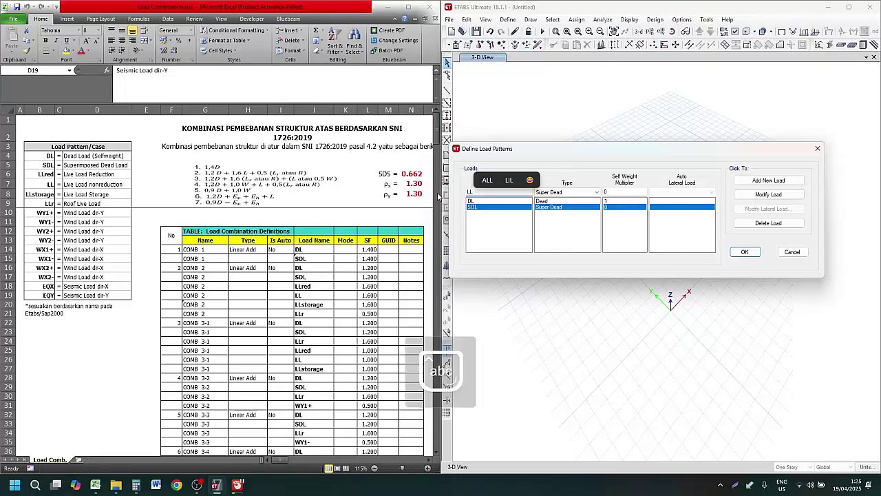
pyautogui.write('red')
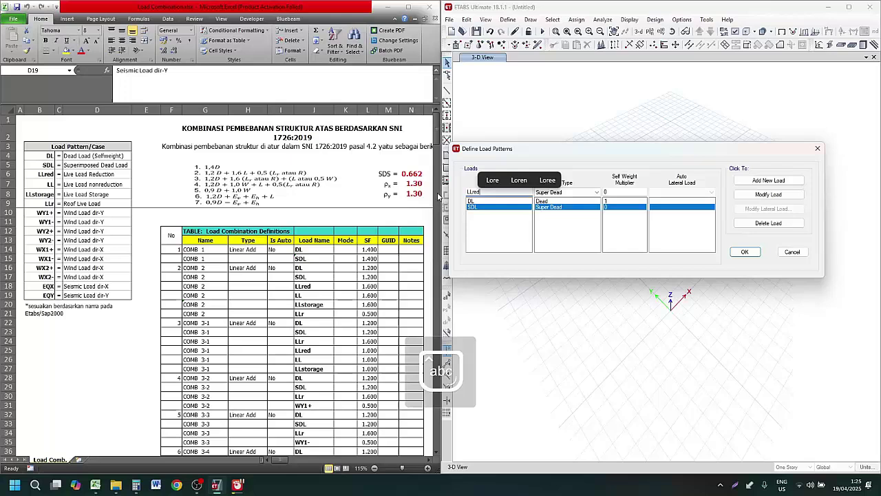
pyautogui.click(569, 192)
pyautogui.click(569, 193)
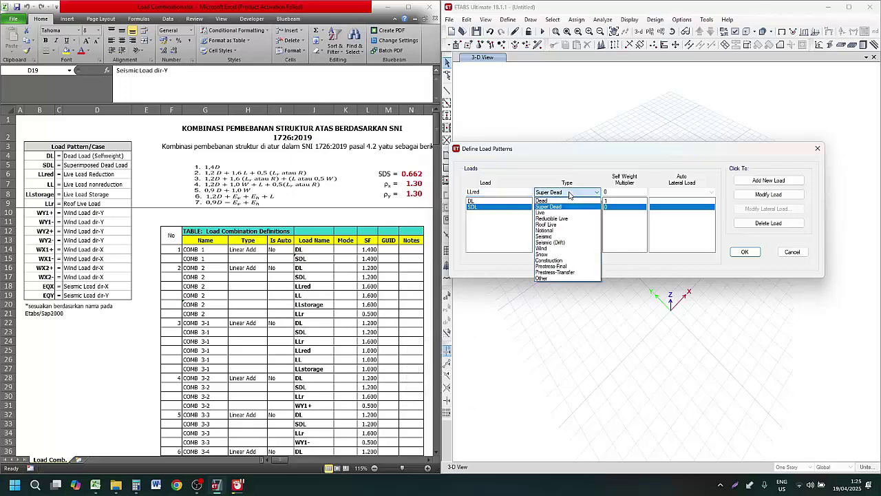
pyautogui.click(560, 219)
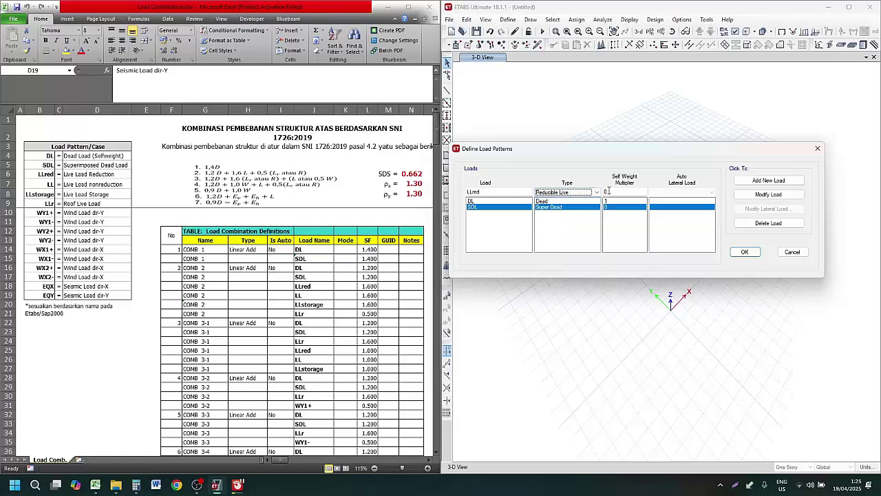
pyautogui.click(767, 180)
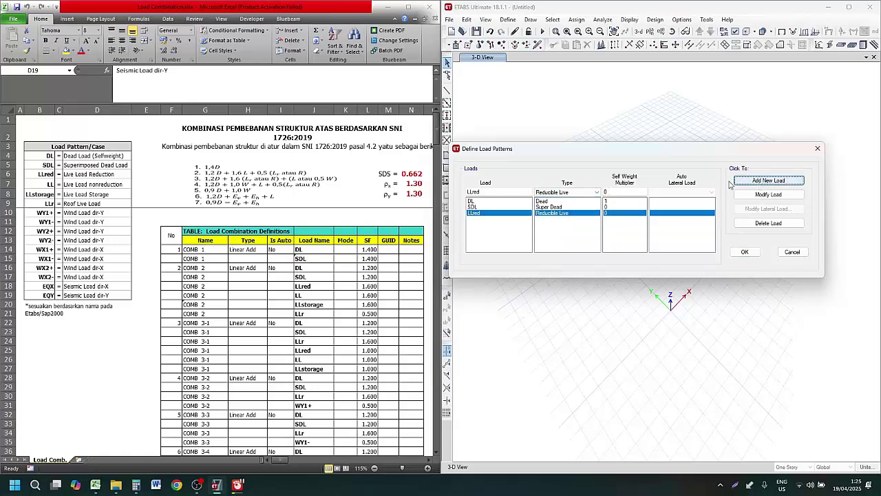
# Step: Add a load pattern named LL with type Live and a self weight multiplier of 0
pyautogui.click(476, 191)
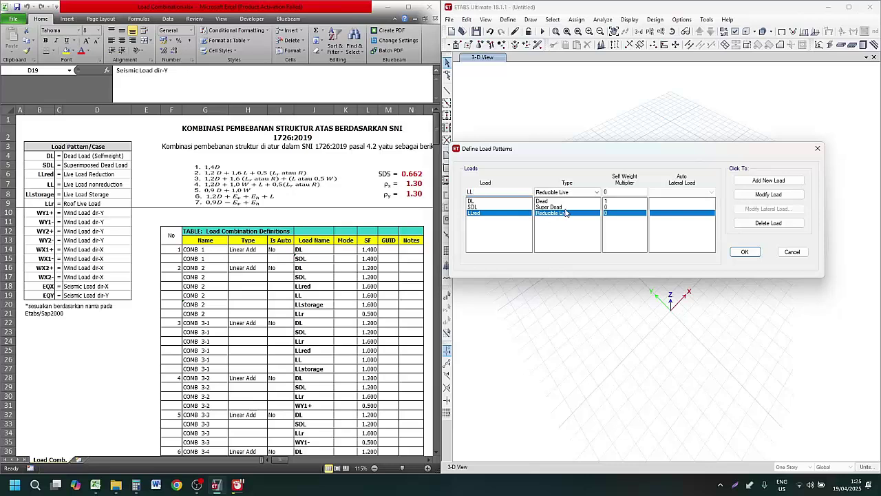
pyautogui.click(583, 193)
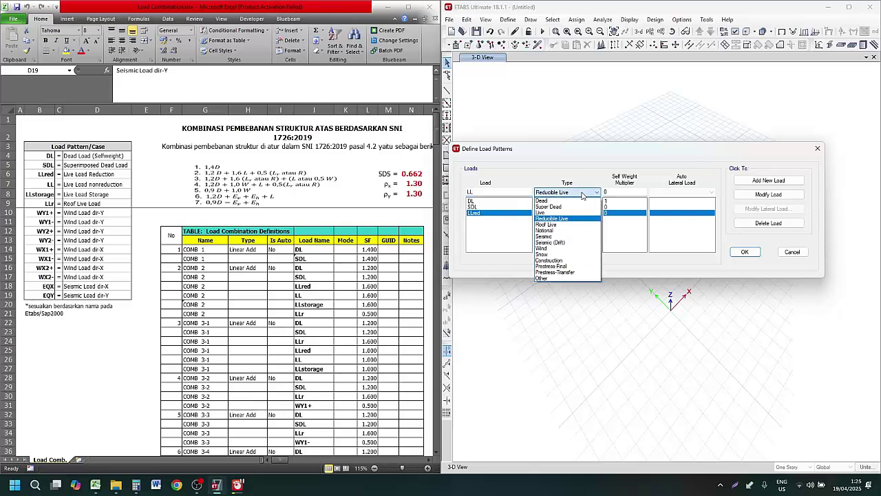
pyautogui.click(561, 213)
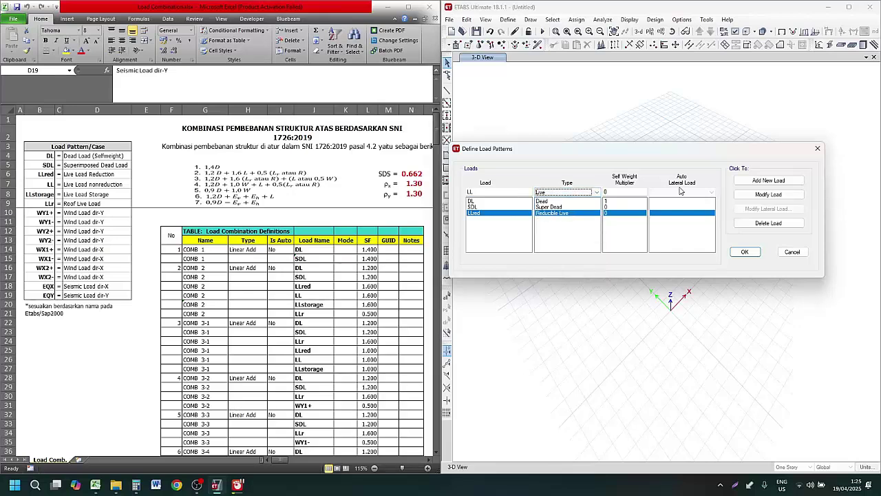
pyautogui.click(754, 182)
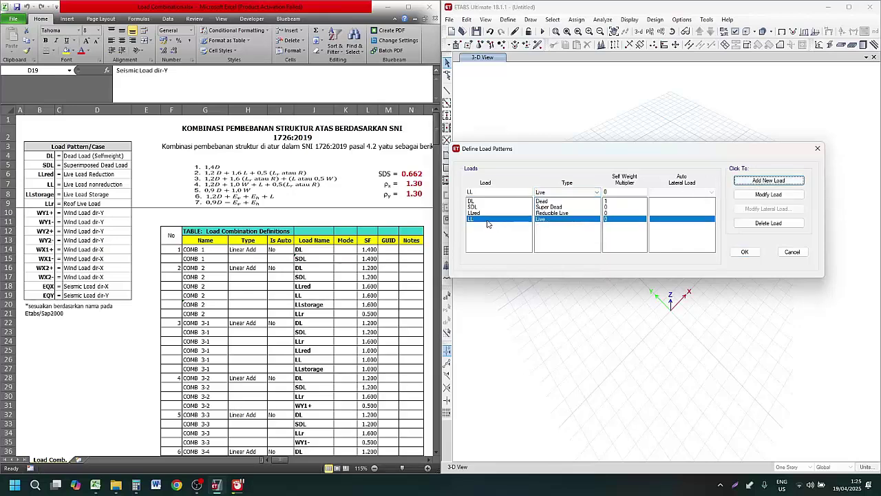
# Step: Add a load pattern named LLstorage with type Live and a self weight multiplier of 0
pyautogui.click(497, 193)
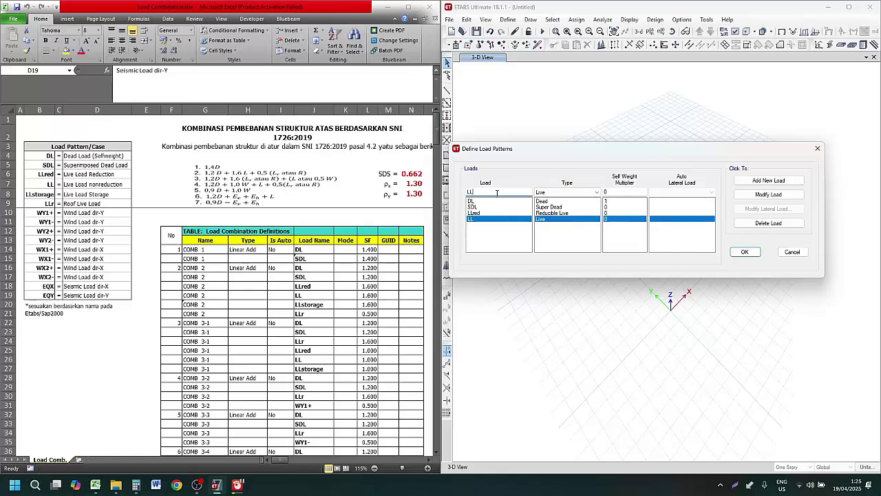
pyautogui.write('storage')
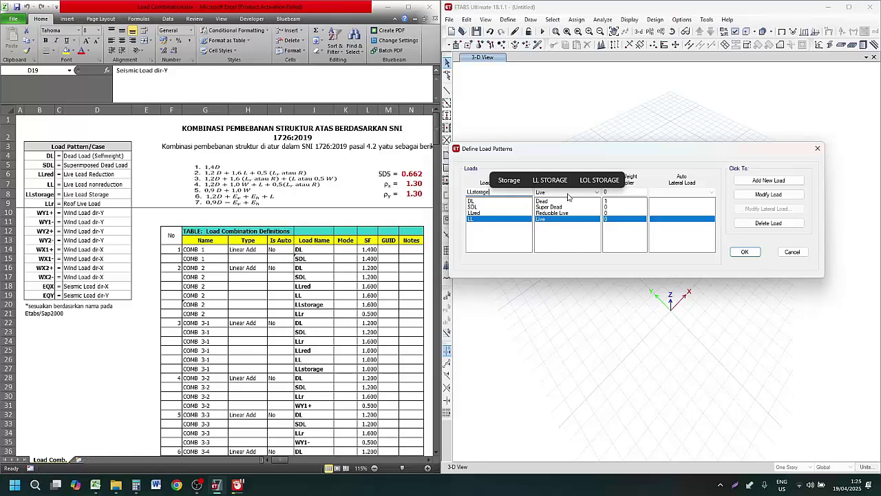
pyautogui.click(752, 181)
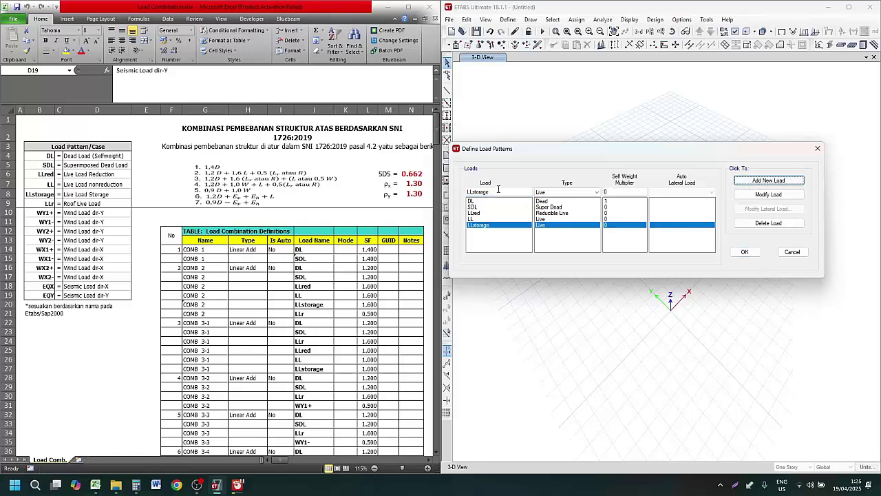
# Step: Add a load pattern named LLr with type Roof Live and a self weight multiplier of 0
pyautogui.moveTo(499, 190); pyautogui.dragTo(473, 191)
pyautogui.write('r')
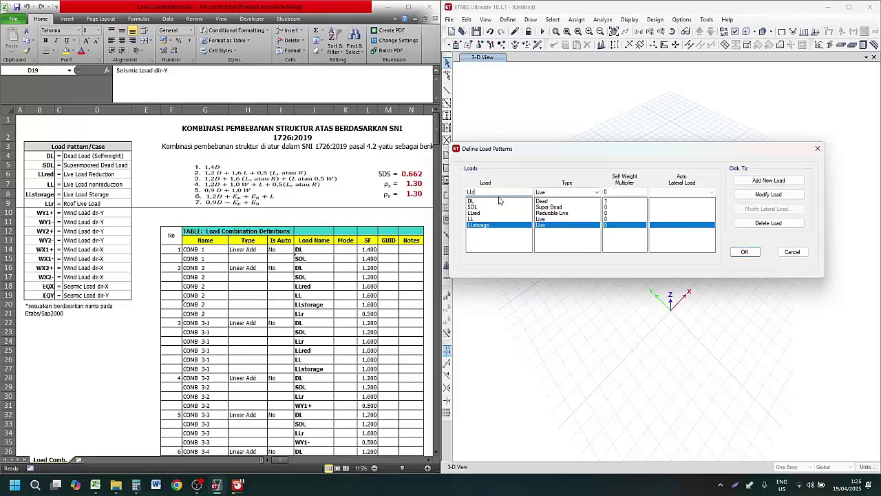
pyautogui.click(581, 194)
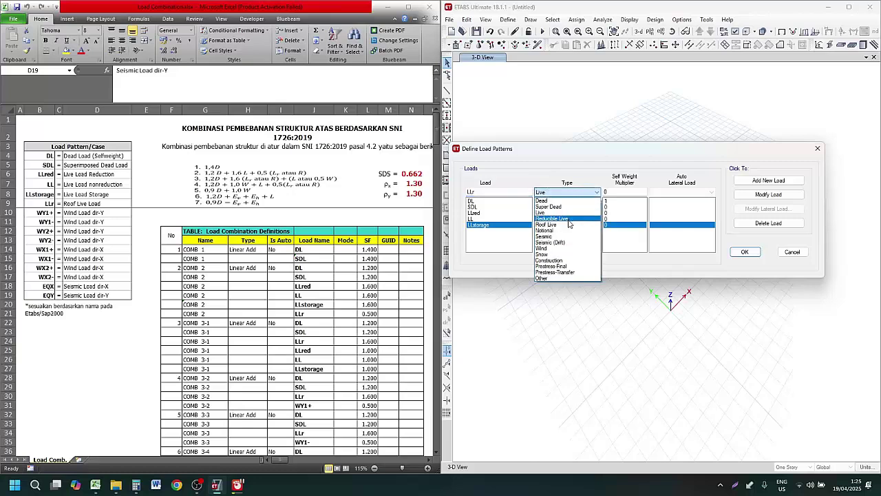
pyautogui.click(566, 226)
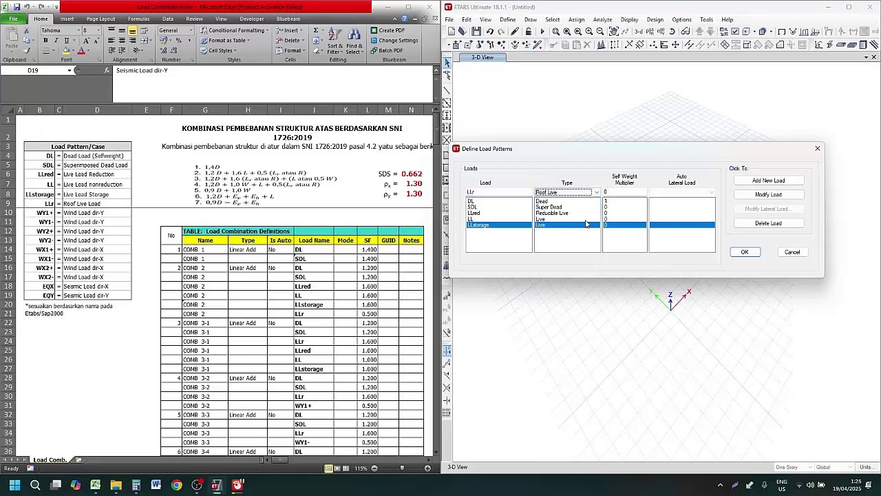
pyautogui.click(768, 180)
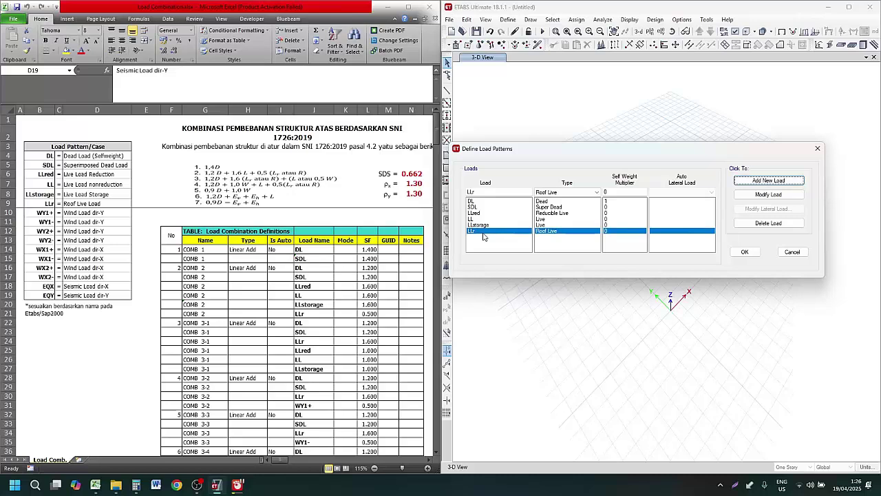
# Step: Add a load pattern named WY1+ with type Wind, a self weight multiplier of 0 and no auto lateral load
pyautogui.moveTo(487, 192); pyautogui.dragTo(464, 193)
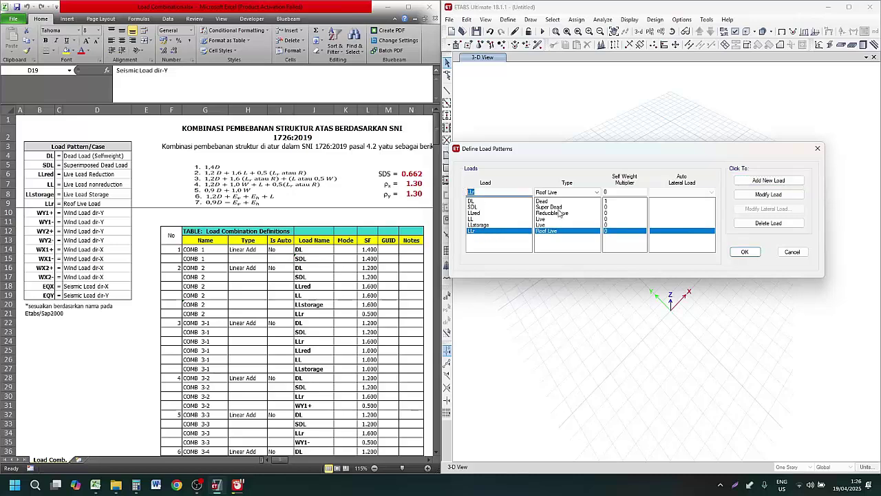
pyautogui.press('capslock')
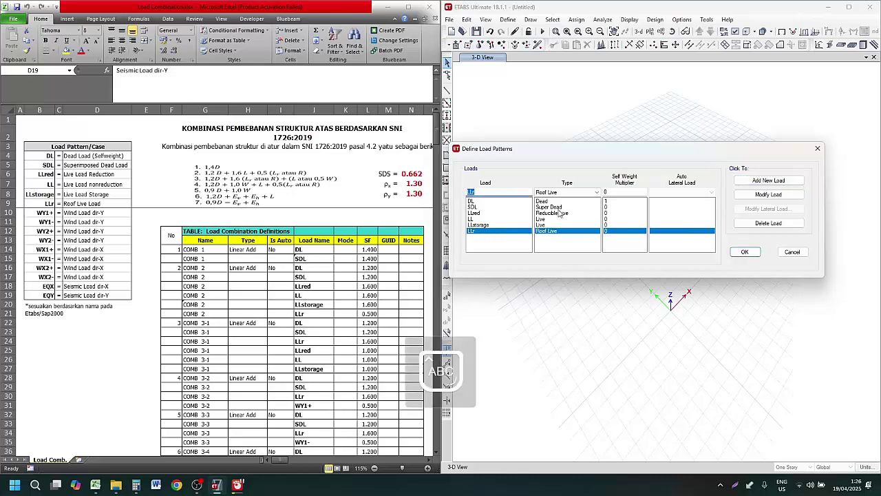
pyautogui.write('WY')
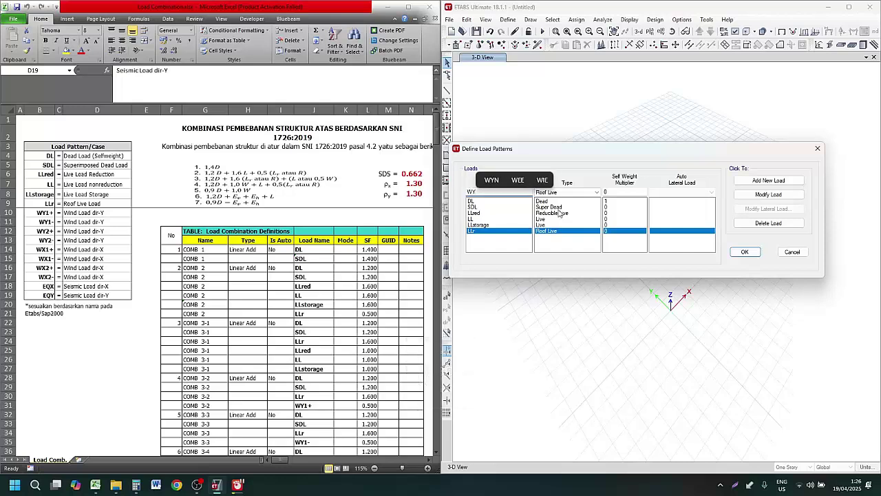
pyautogui.write('1')
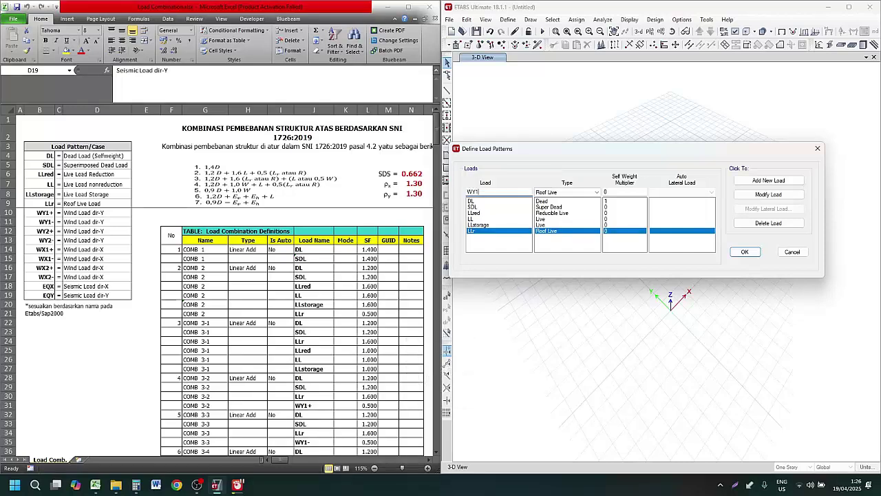
pyautogui.write('+')
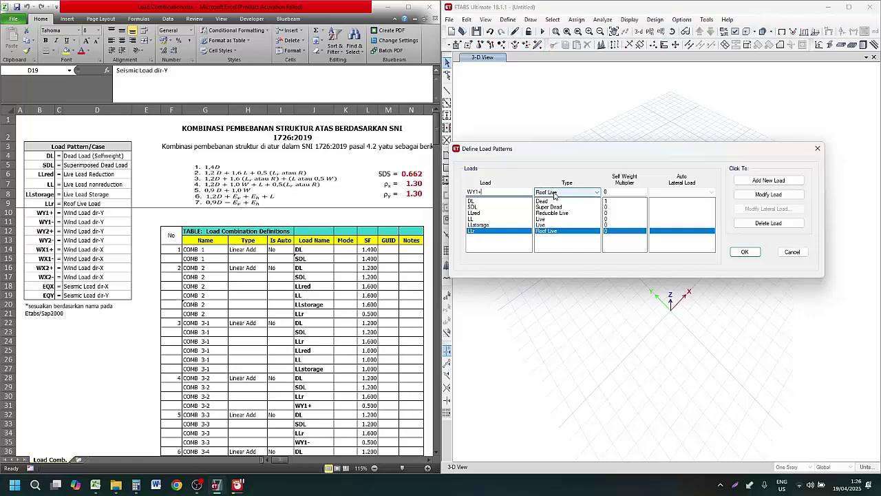
pyautogui.click(537, 193)
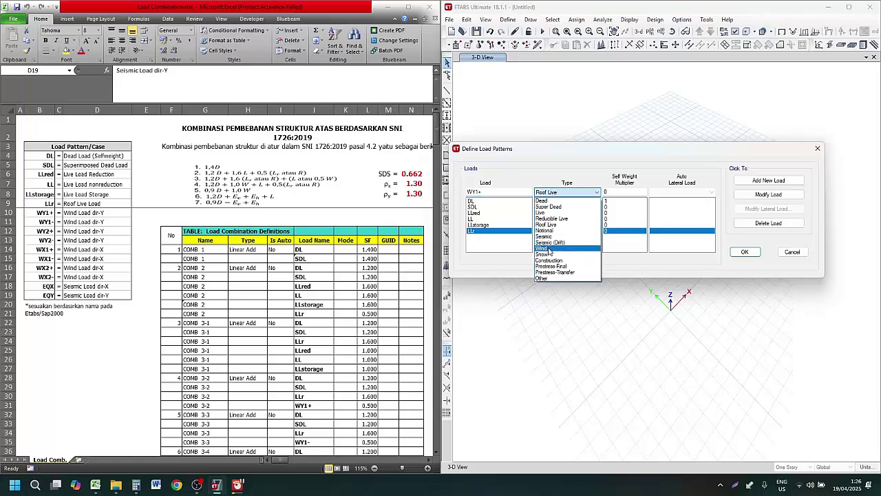
pyautogui.click(548, 249)
pyautogui.click(769, 180)
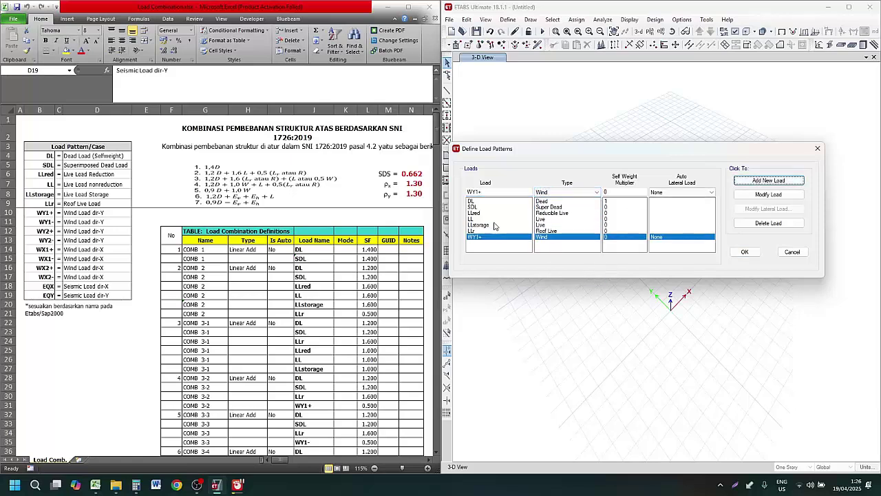
# Step: Add a Wind load pattern named WY1- with a self weight multiplier of 0 and auto lateral load None
pyautogui.click(493, 192)
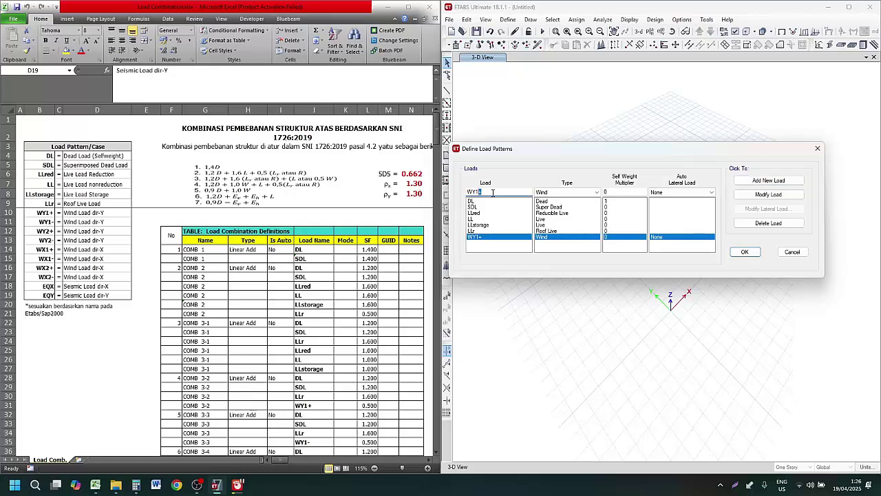
pyautogui.write('-')
pyautogui.click(769, 181)
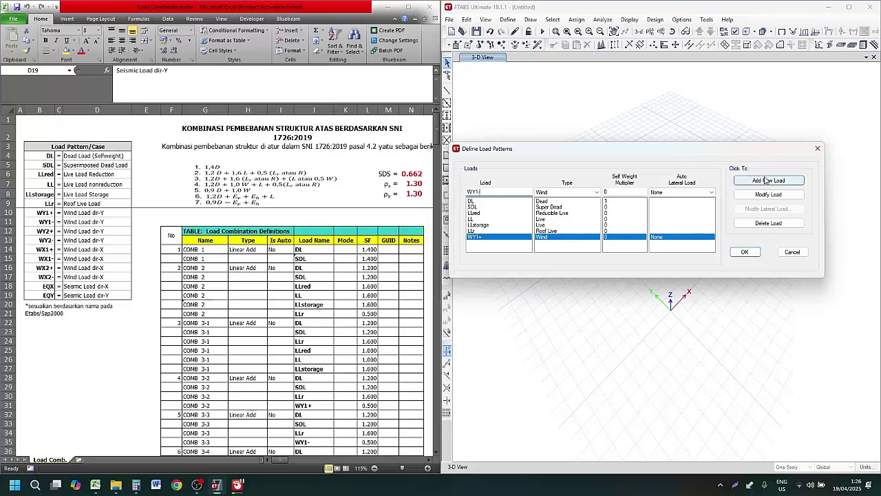
# Step: Add two Wind load patterns named WY2+ and WY2-, each with a self weight multiplier of 0 and auto lateral load None
pyautogui.click(485, 193)
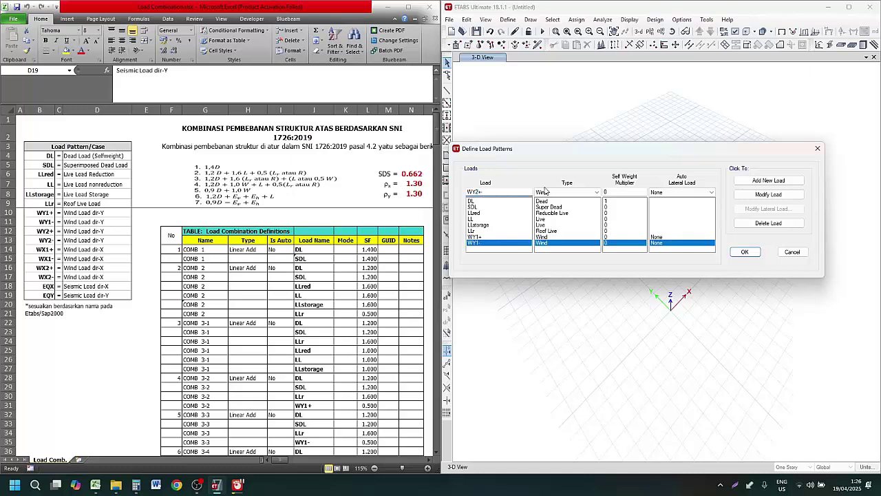
pyautogui.write('WY2+')
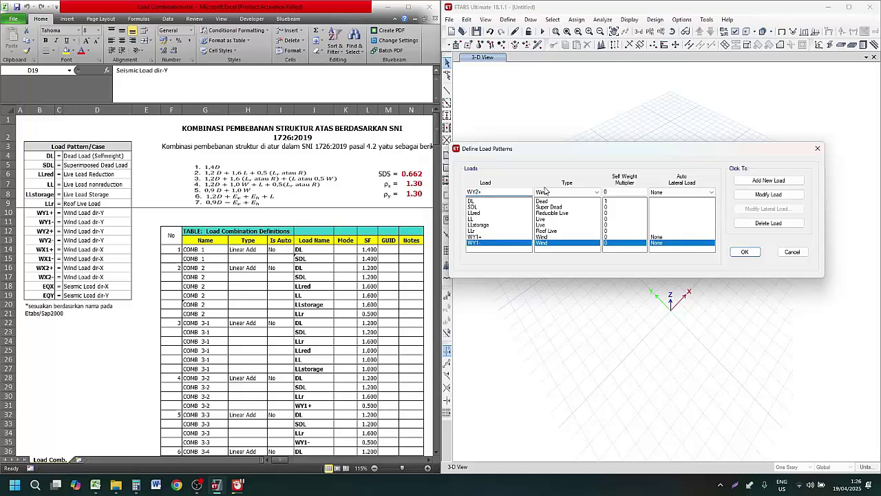
pyautogui.click(768, 181)
pyautogui.click(492, 193)
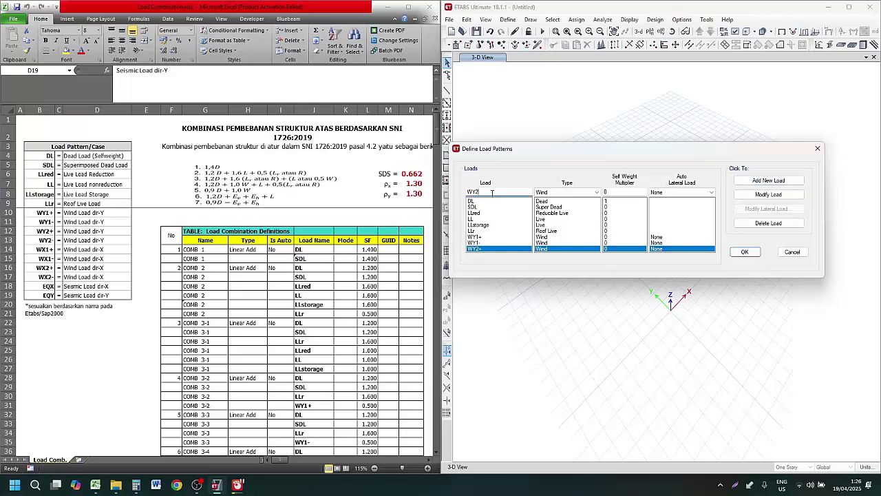
pyautogui.click(770, 181)
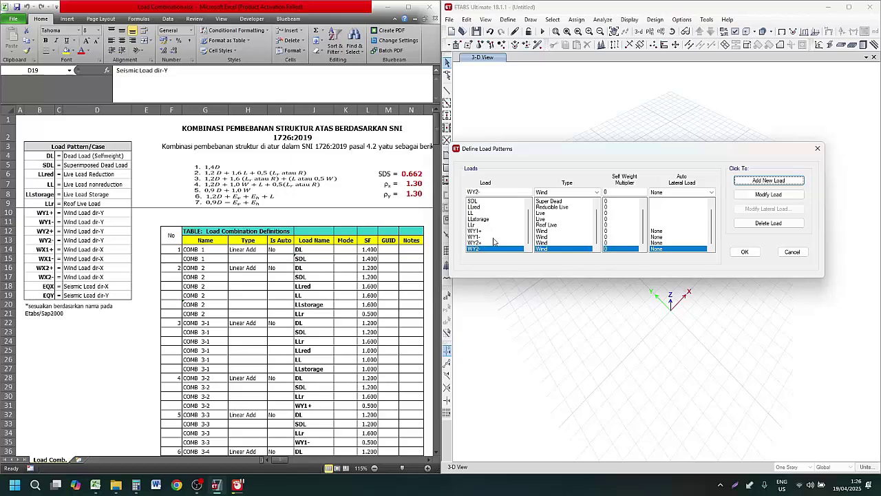
# Step: Add the X-direction Wind load patterns WX1+ and WX1-, each with a self weight multiplier of 0 and auto lateral load None
pyautogui.click(496, 192)
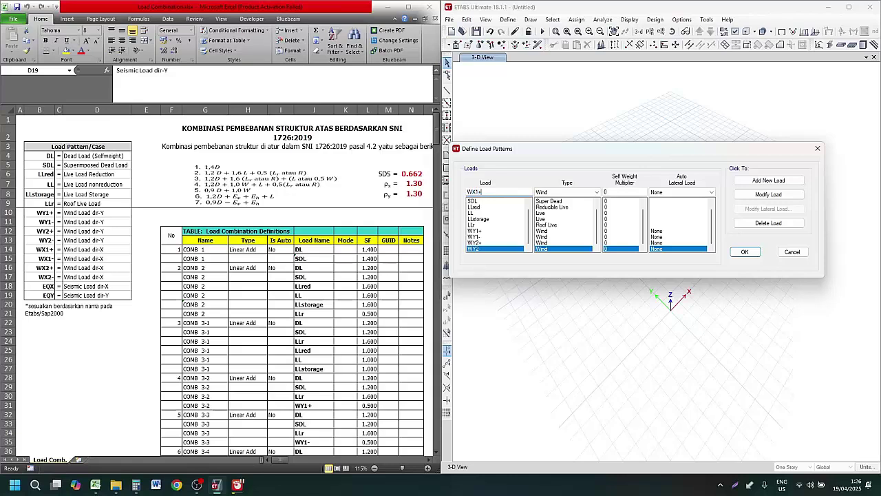
pyautogui.write('WX1+')
pyautogui.click(768, 181)
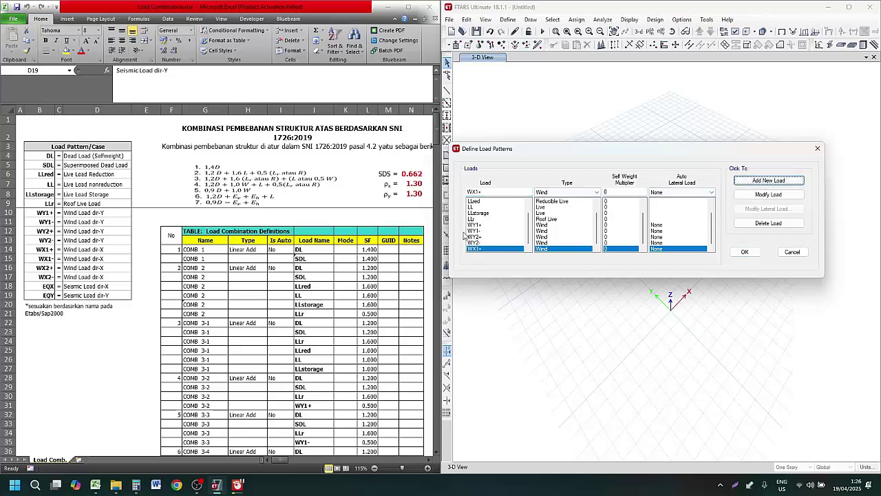
pyautogui.click(489, 192)
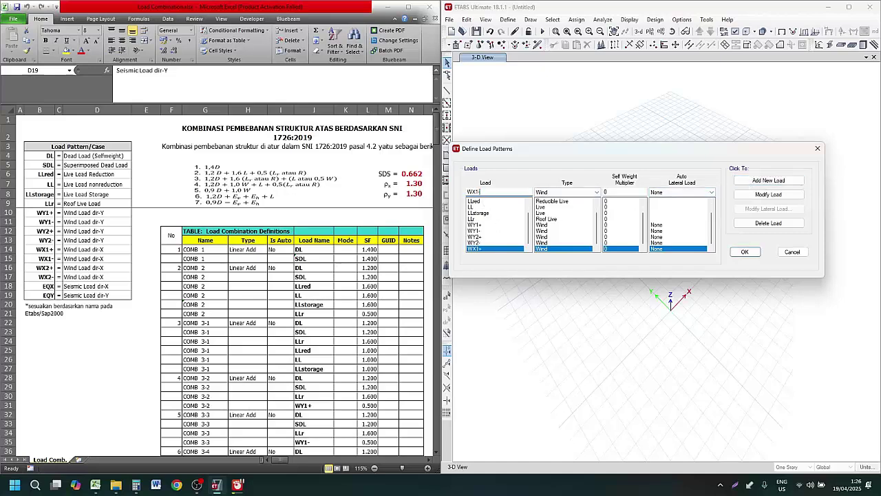
pyautogui.press('BackSpace')
pyautogui.write('-')
pyautogui.click(769, 180)
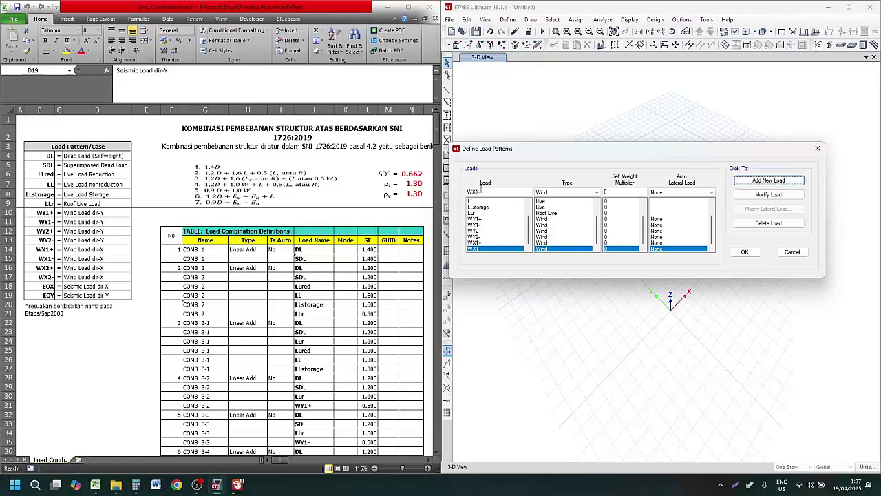
# Step: Add the X-direction Wind load patterns WX2+ and WX2-, each with a self weight multiplier of 0 and auto lateral load None
pyautogui.click(482, 191)
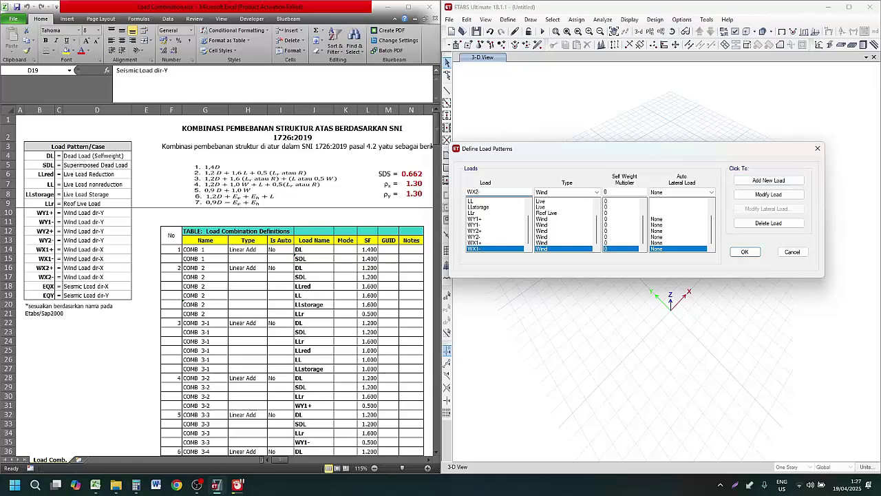
pyautogui.write('2+')
pyautogui.click(769, 180)
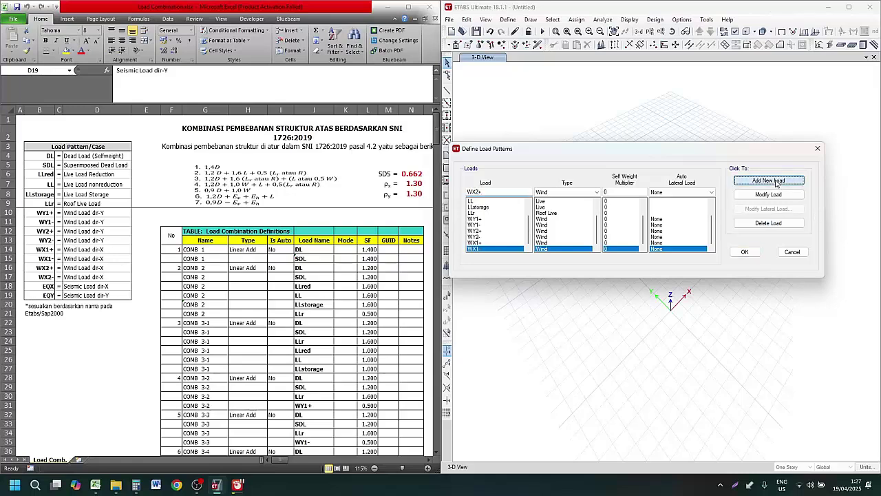
pyautogui.click(493, 192)
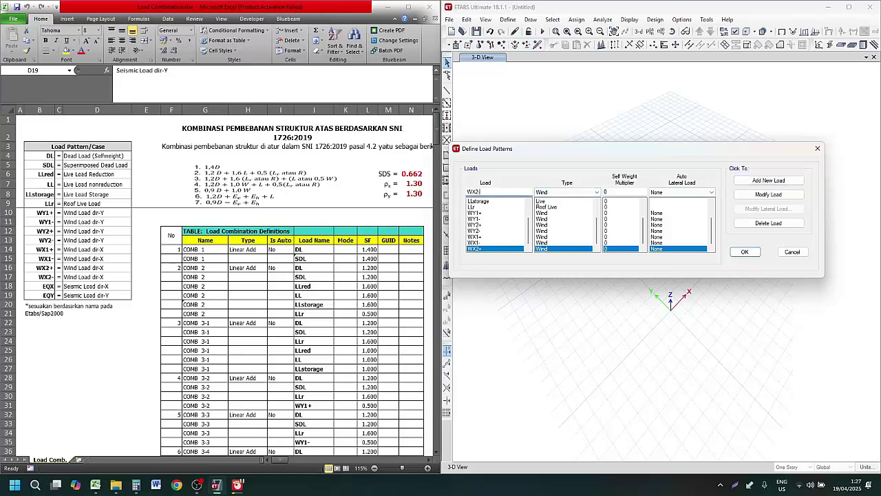
pyautogui.write('-')
pyautogui.click(758, 180)
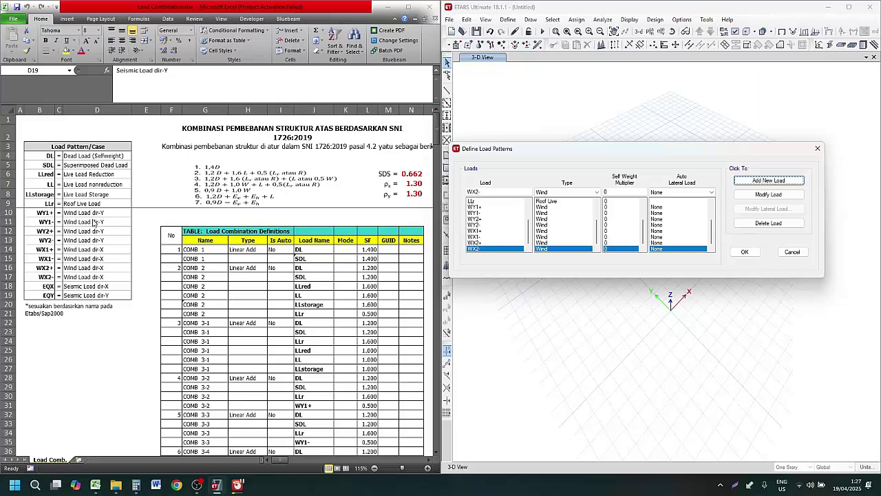
# Step: Add a load pattern named EQX with type Seismic, a self weight multiplier of 0 and auto lateral load None
pyautogui.doubleClick(488, 190)
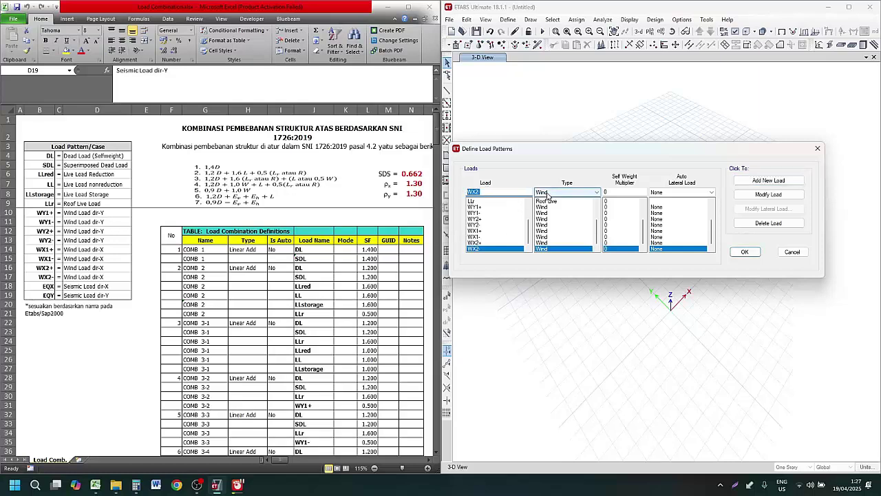
pyautogui.write('EQ')
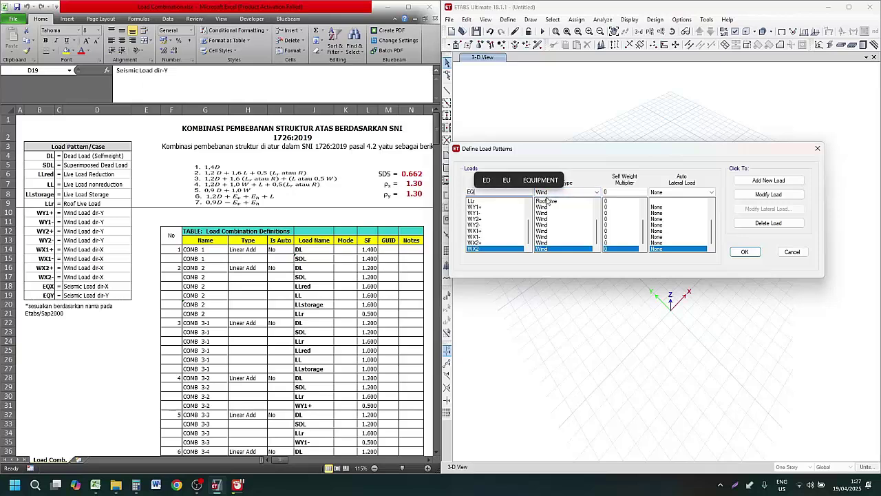
pyautogui.write('X')
pyautogui.click(555, 195)
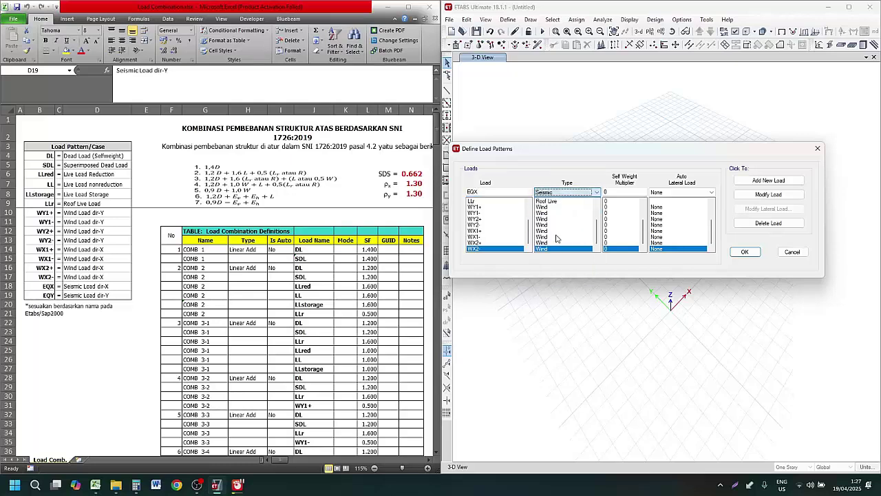
pyautogui.click(558, 238)
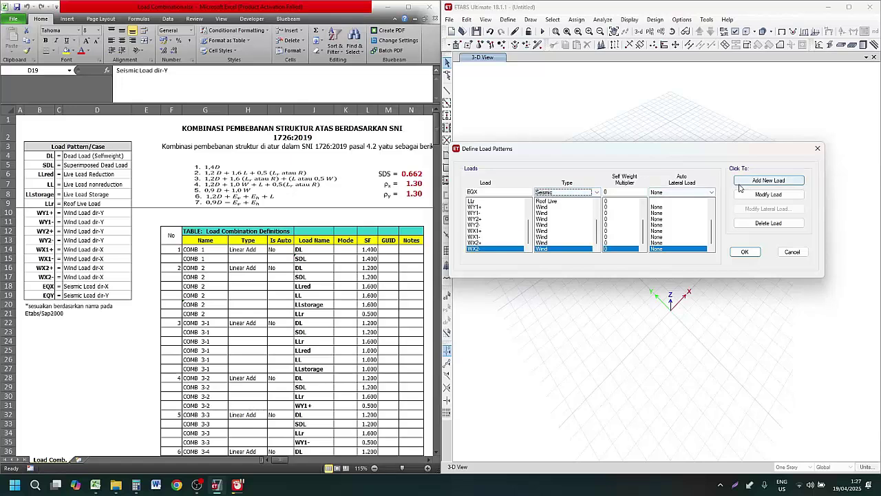
pyautogui.click(764, 180)
# Step: Add a Seismic load pattern named EQY with a self weight multiplier of 0 and auto lateral load None
pyautogui.click(504, 192)
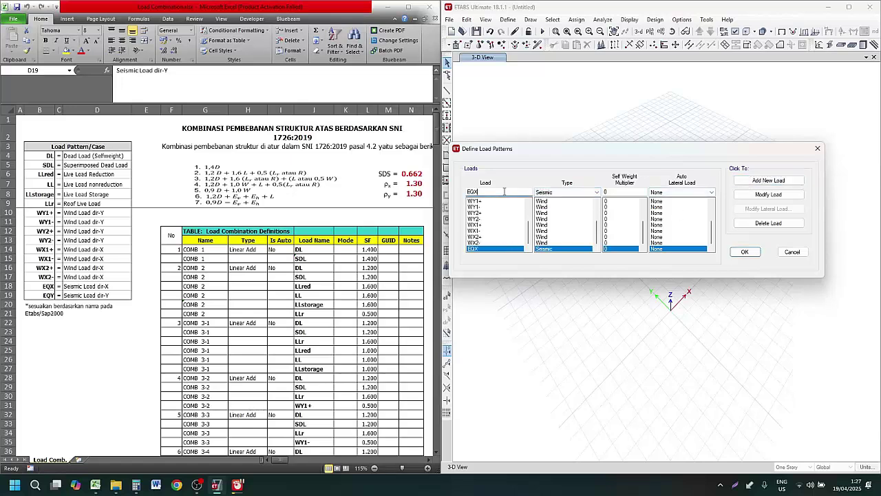
pyautogui.write('Y')
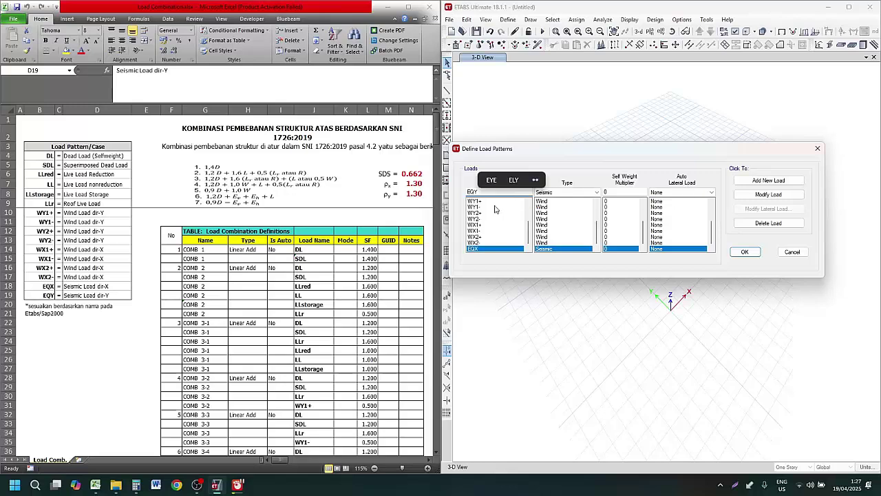
pyautogui.click(783, 183)
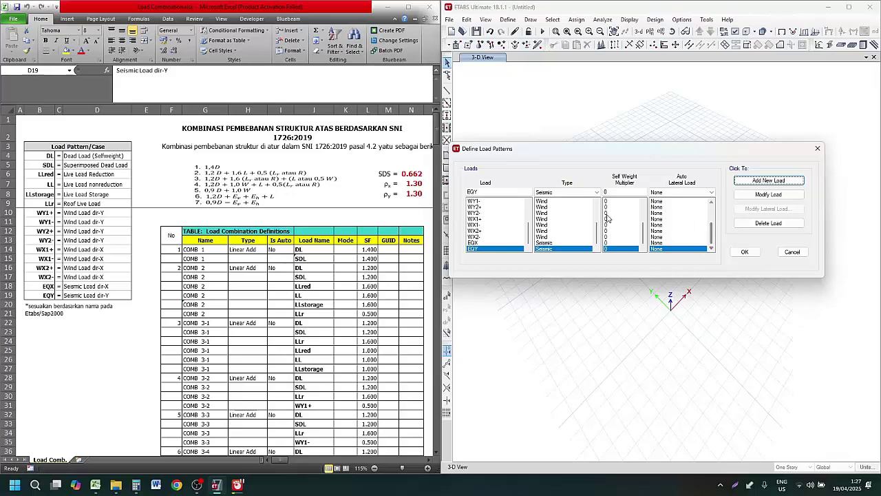
# Step: Check the complete load pattern list from DL to EQY and accept the load pattern definitions
pyautogui.scroll(3, 496, 208)
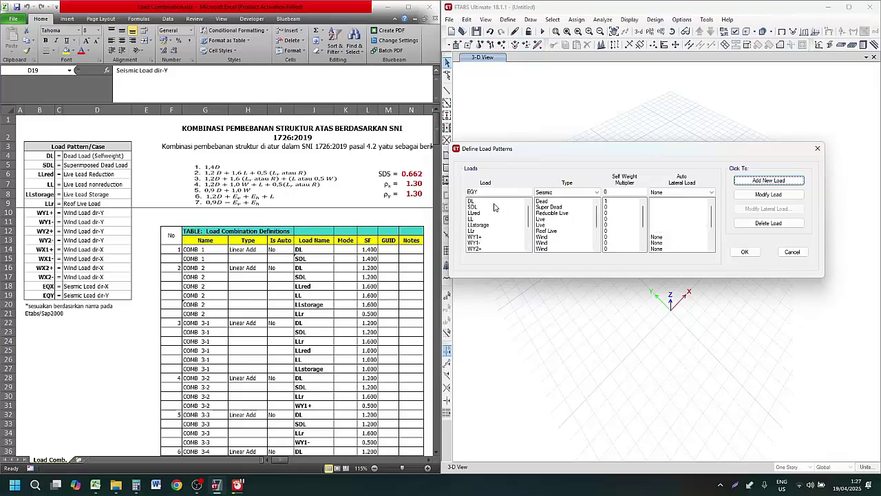
pyautogui.scroll(-3, 496, 208)
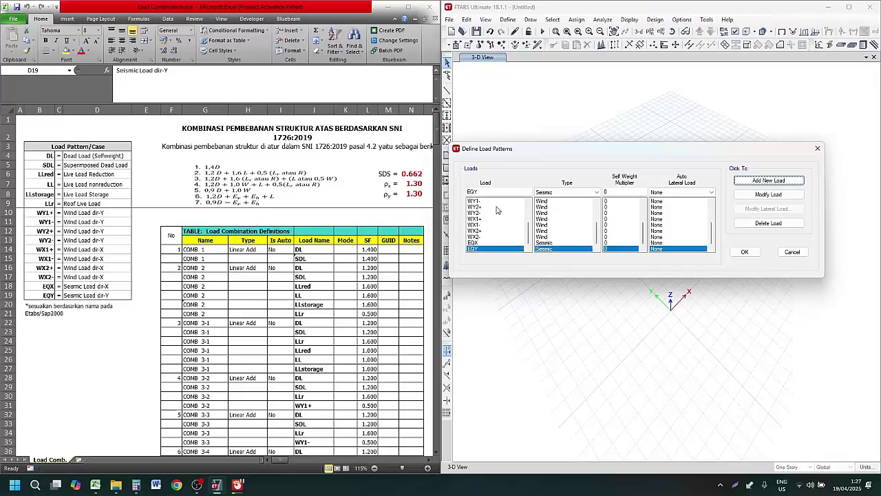
pyautogui.click(746, 252)
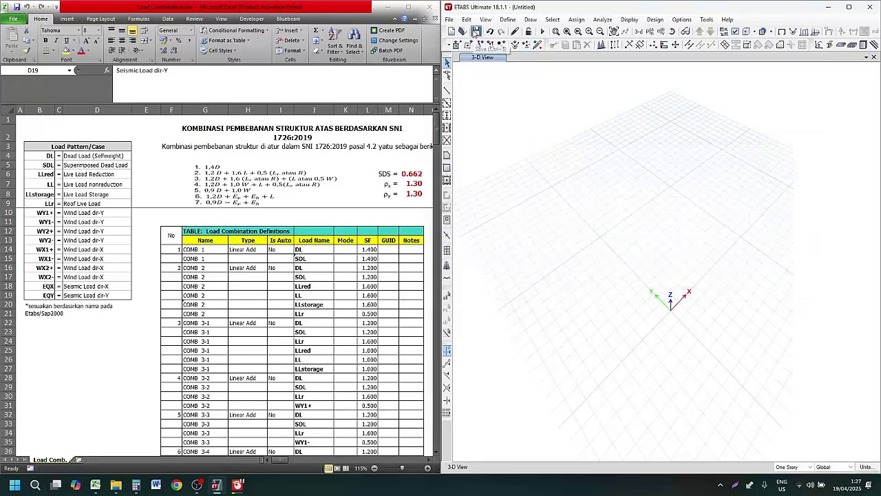
pyautogui.click(110, 295)
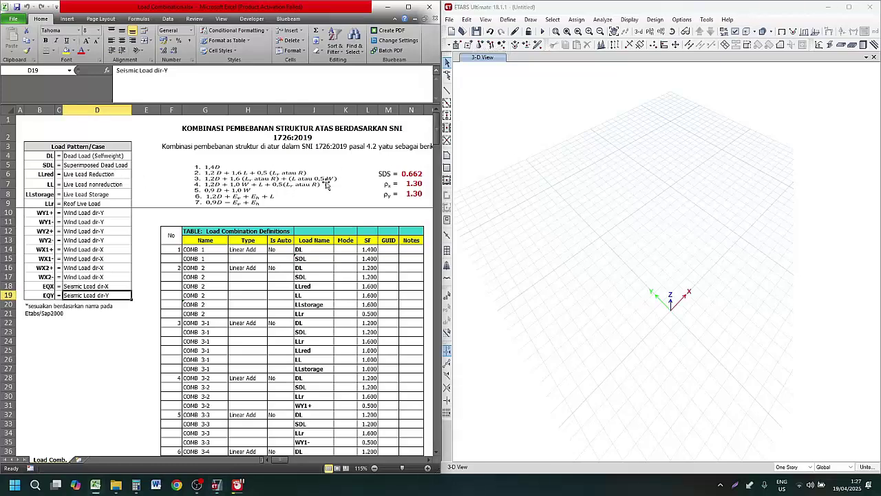
# Step: Open the load case definitions and examine the names and types of the dead and live load cases
pyautogui.click(507, 20)
pyautogui.click(507, 20)
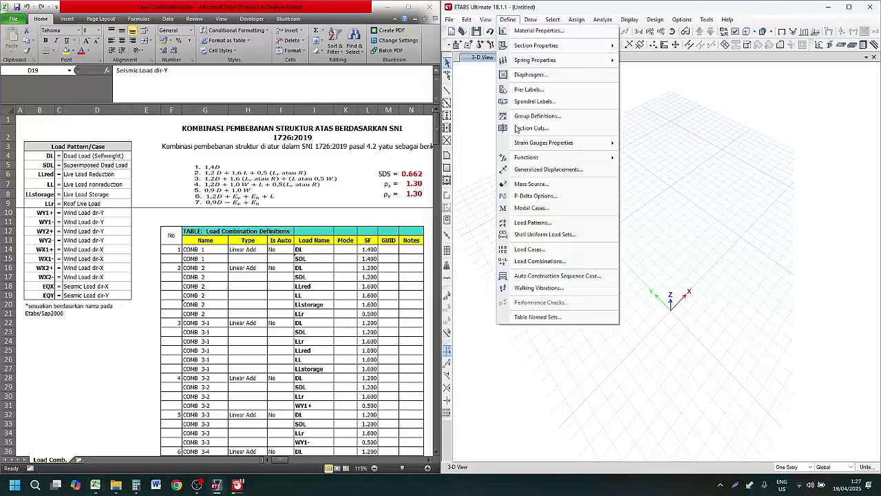
pyautogui.click(519, 254)
pyautogui.moveTo(483, 164); pyautogui.dragTo(660, 114)
pyautogui.click(492, 166)
pyautogui.click(488, 155)
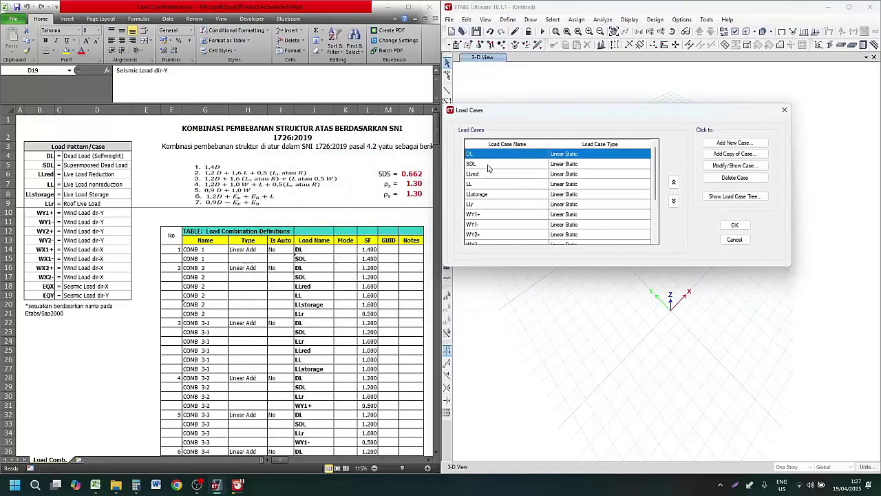
pyautogui.click(488, 174)
pyautogui.click(488, 183)
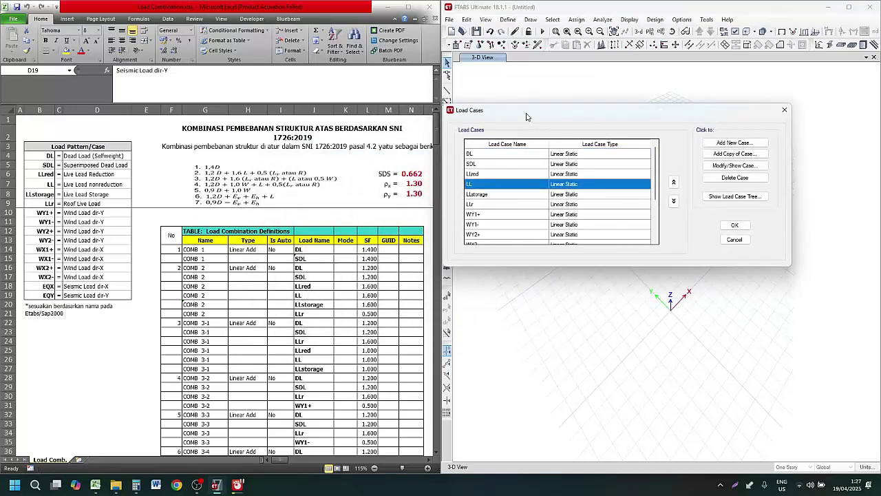
pyautogui.moveTo(529, 110)
pyautogui.mouseDown()
pyautogui.moveTo(538, 112)
pyautogui.moveTo(532, 122)
pyautogui.mouseUp()
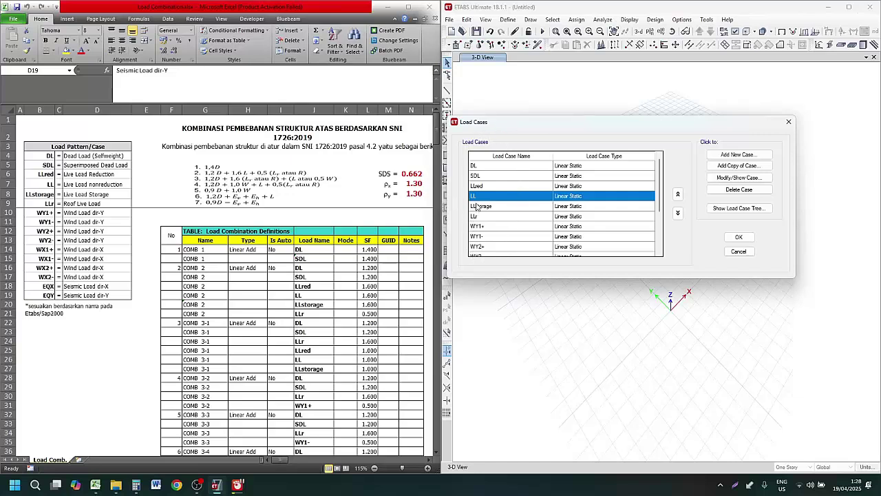
# Step: Compare the load cases with the workbook's Load Pattern/Case table, including the wind cases, and close the load case list
pyautogui.click(79, 198)
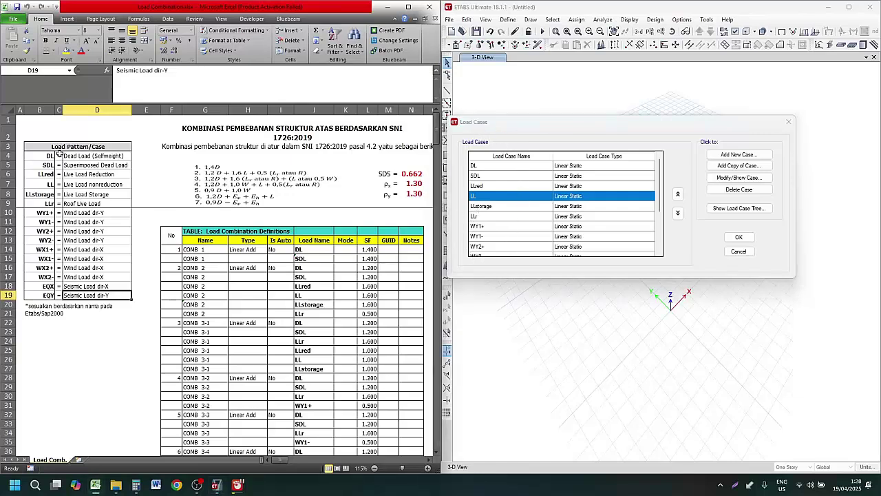
pyautogui.click(62, 155)
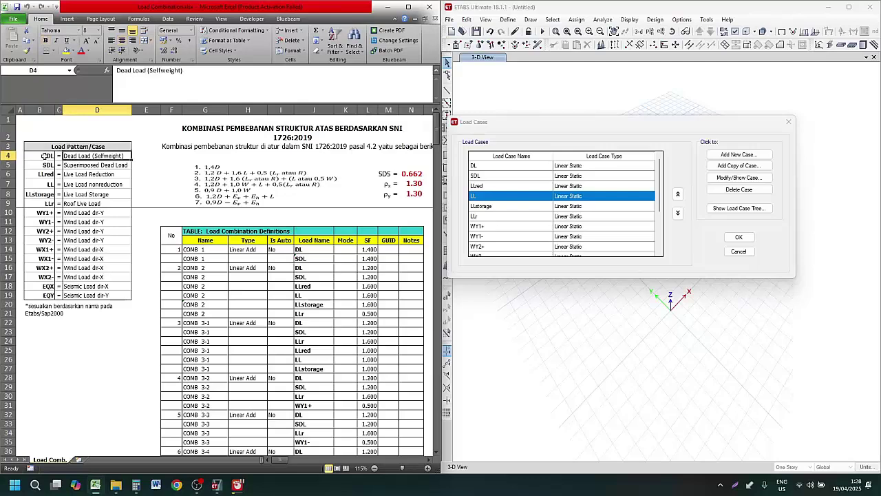
pyautogui.click(86, 322)
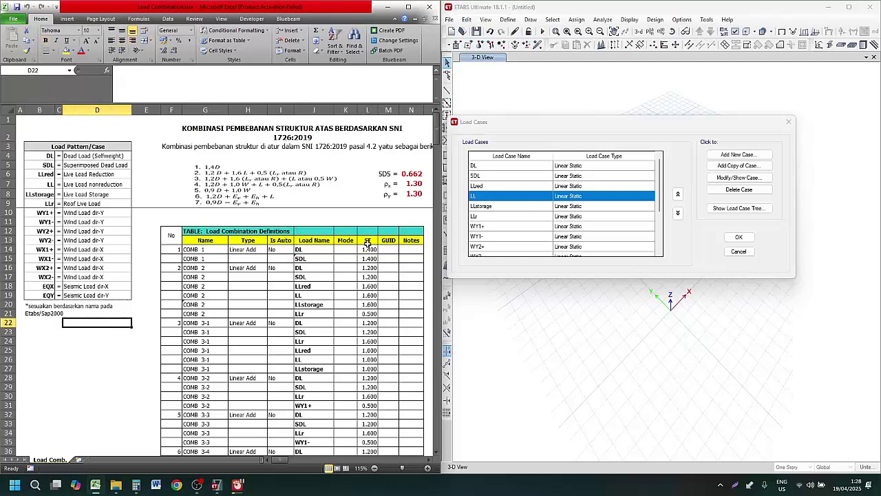
pyautogui.click(532, 177)
pyautogui.moveTo(78, 257); pyautogui.dragTo(98, 253)
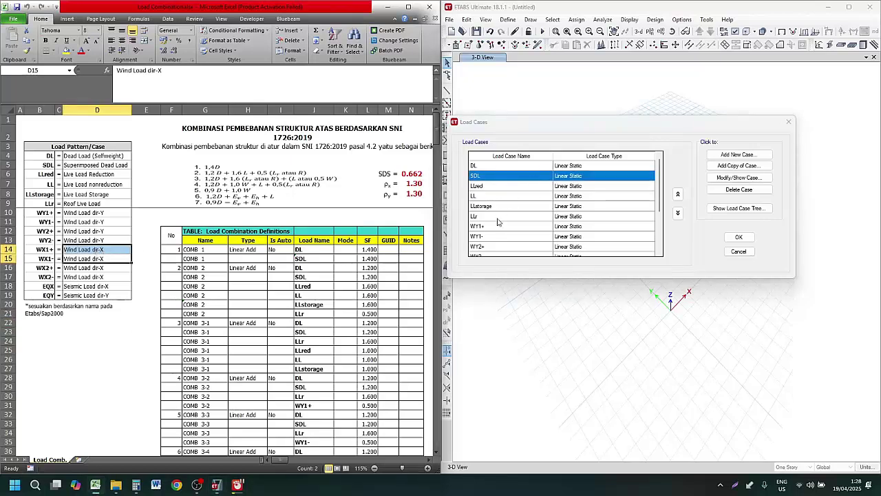
pyautogui.click(525, 220)
pyautogui.scroll(-3, 549, 221)
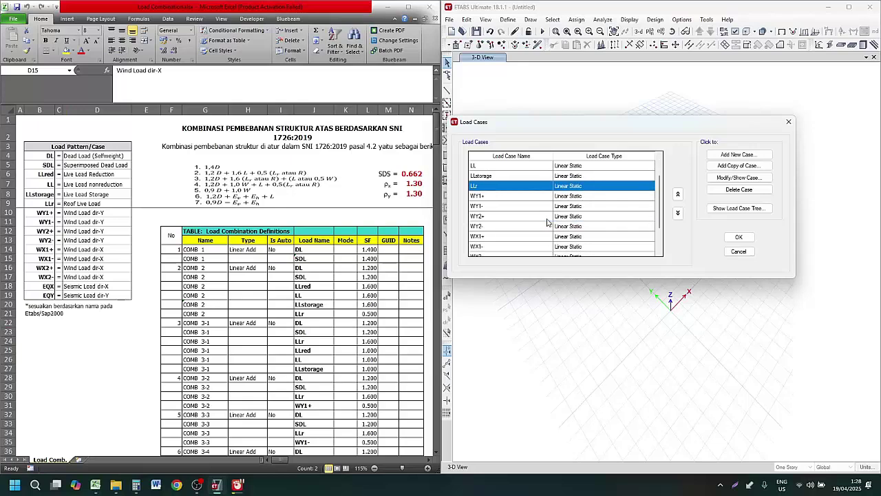
pyautogui.click(737, 238)
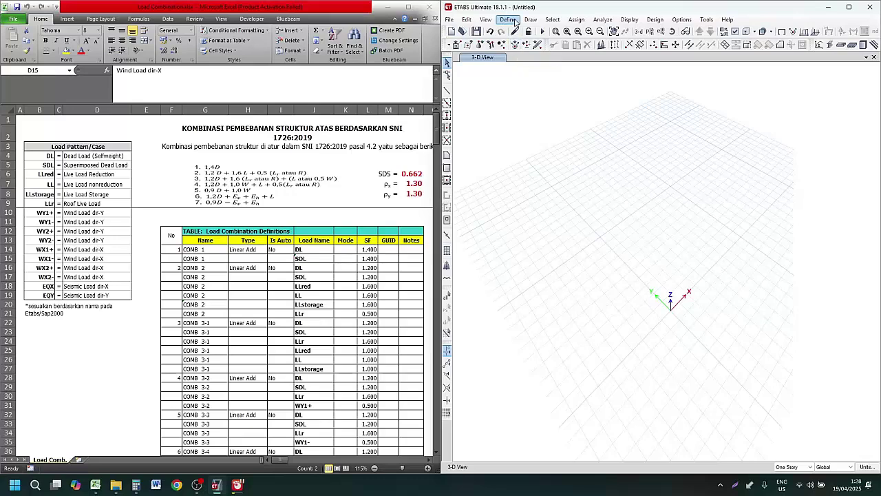
# Step: Create a new Linear Add load combination named DL+LL
pyautogui.click(513, 21)
pyautogui.click(541, 261)
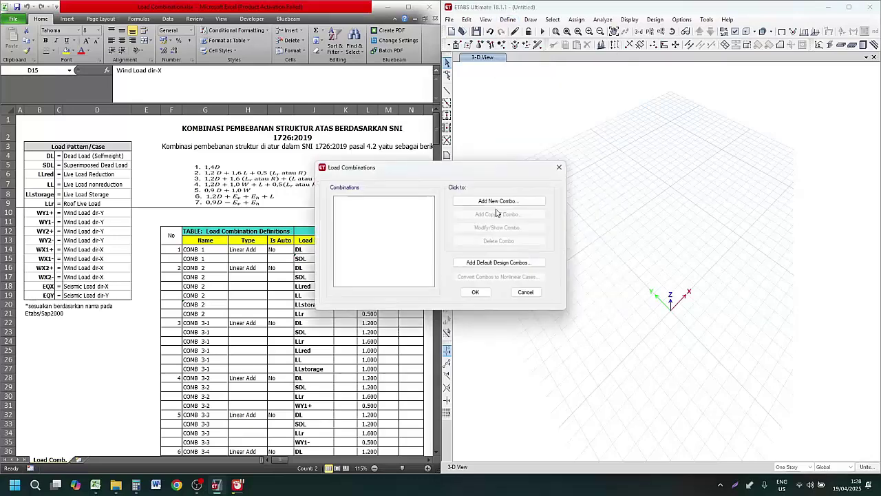
pyautogui.moveTo(483, 169); pyautogui.dragTo(622, 138)
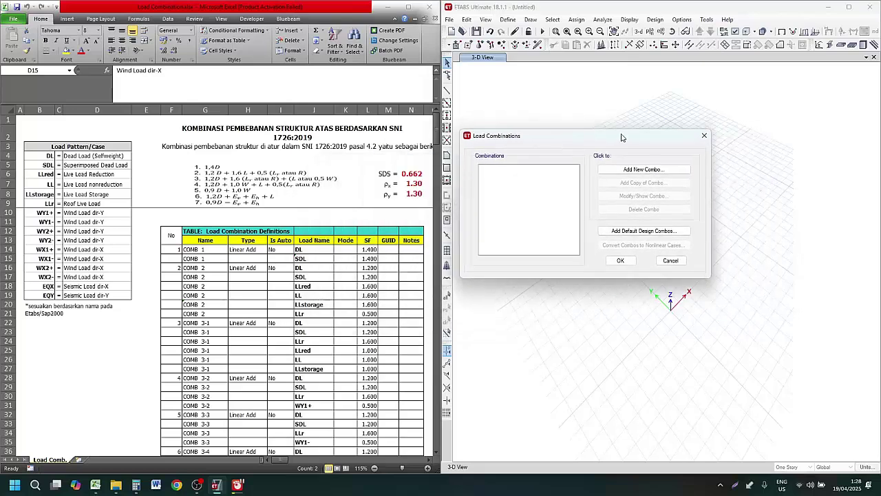
pyautogui.click(628, 176)
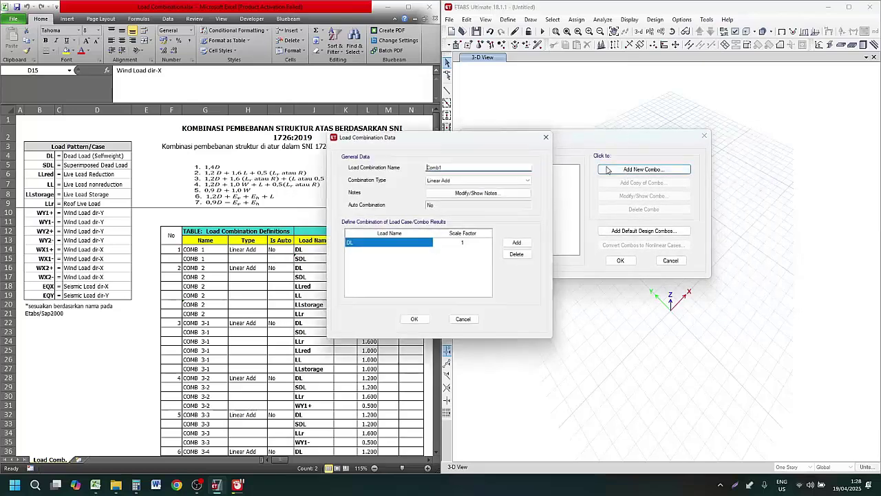
pyautogui.moveTo(520, 138); pyautogui.dragTo(651, 137)
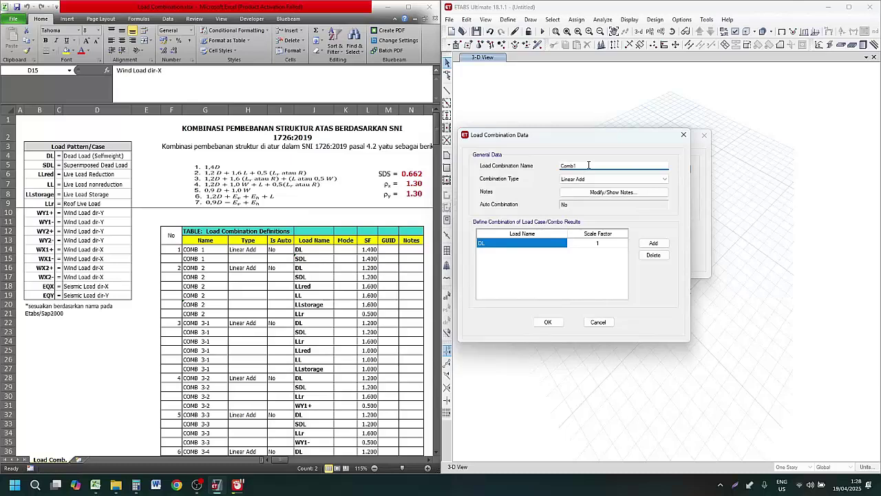
pyautogui.doubleClick(589, 165)
pyautogui.moveTo(546, 130); pyautogui.dragTo(558, 125)
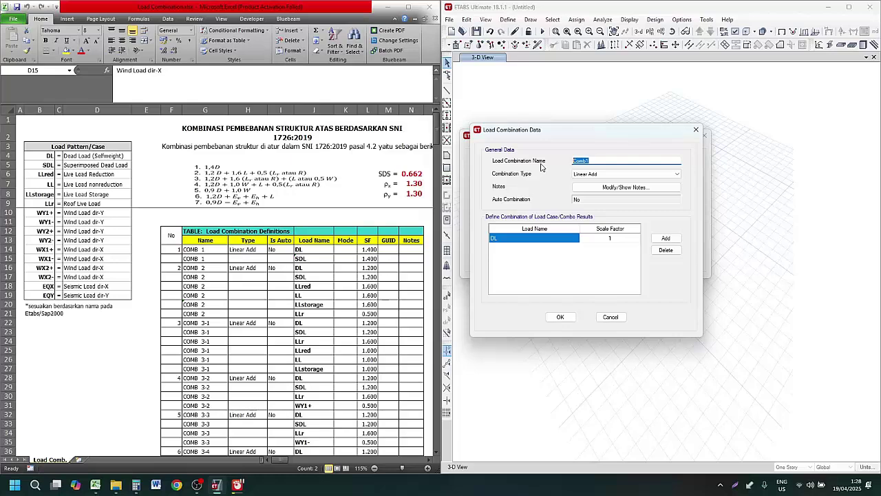
pyautogui.write('DL')
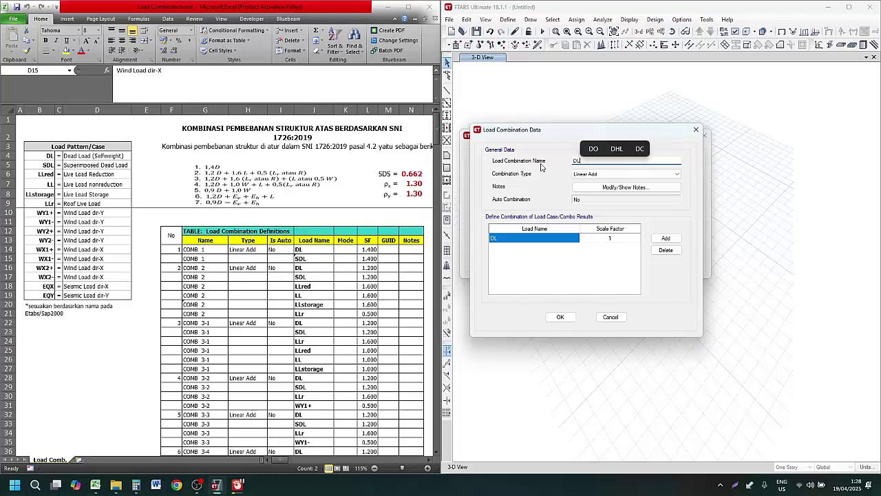
pyautogui.write('+LL')
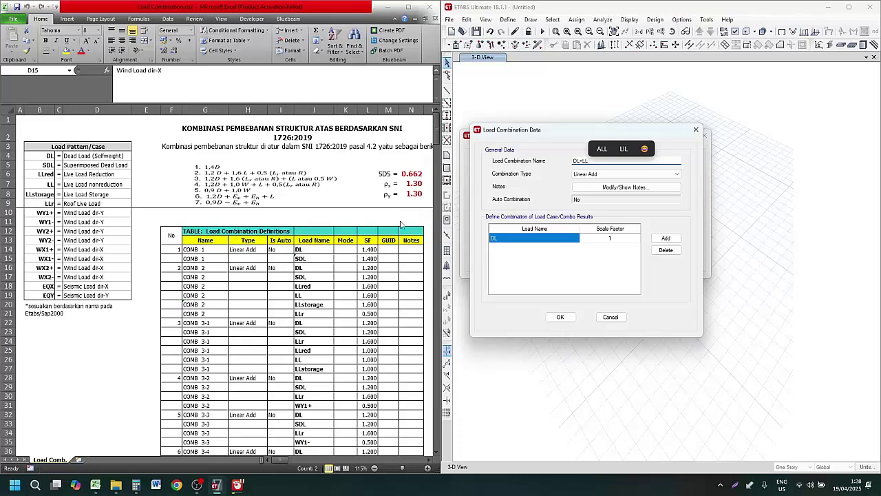
# Step: Add the SDL and LLred load cases to the DL+LL combination, each with a scale factor of 1
pyautogui.click(666, 238)
pyautogui.click(523, 247)
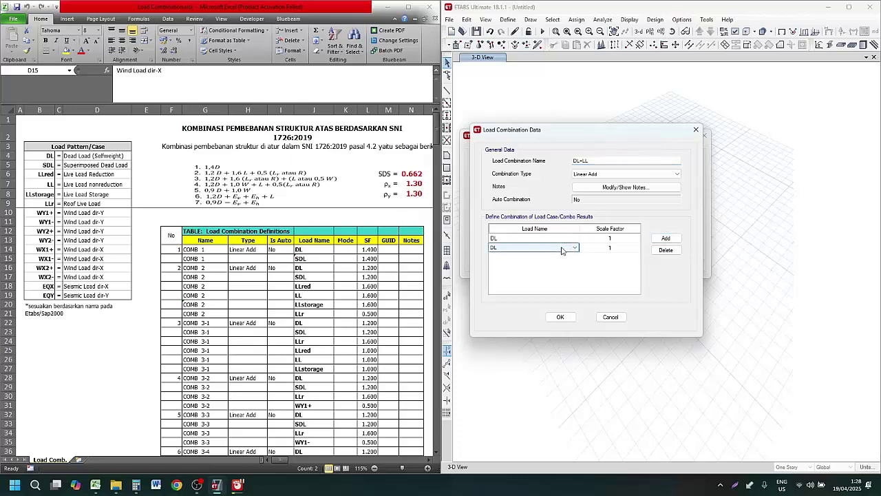
pyautogui.click(524, 247)
pyautogui.click(513, 268)
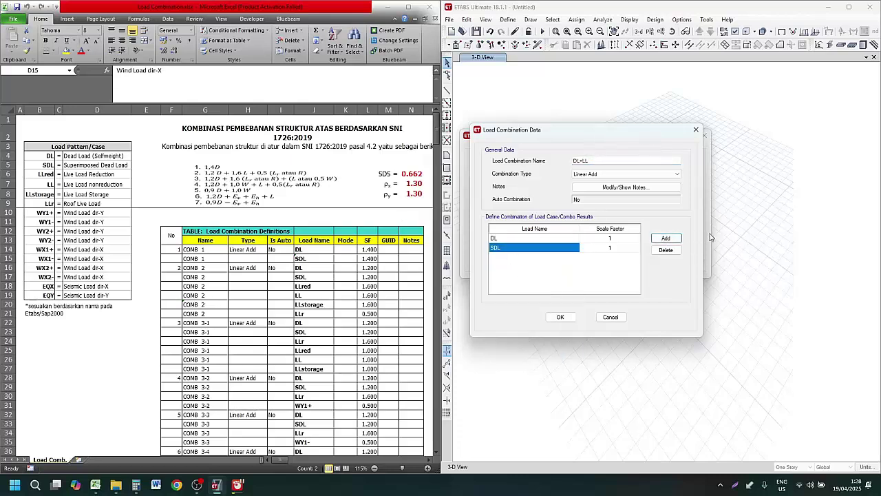
pyautogui.click(665, 238)
pyautogui.click(562, 256)
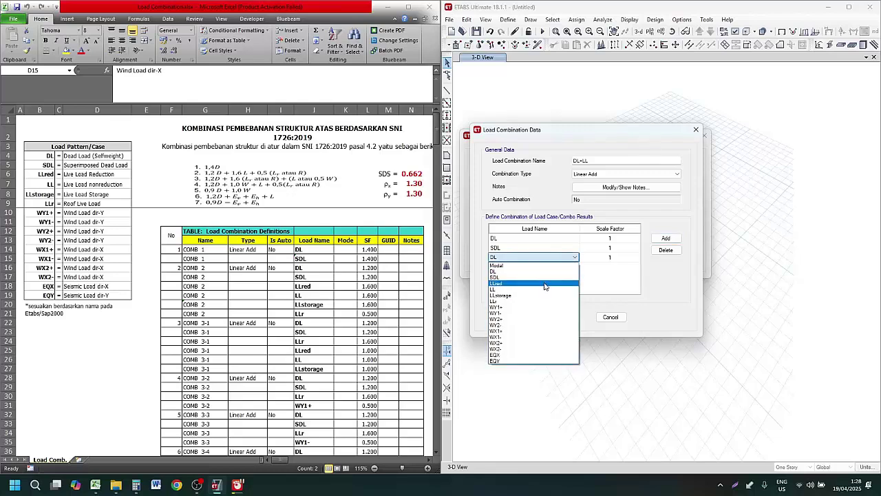
pyautogui.click(544, 283)
# Step: Add the LL and LLstorage load cases to the DL+LL combination, each with a scale factor of 1
pyautogui.click(665, 239)
pyautogui.click(561, 267)
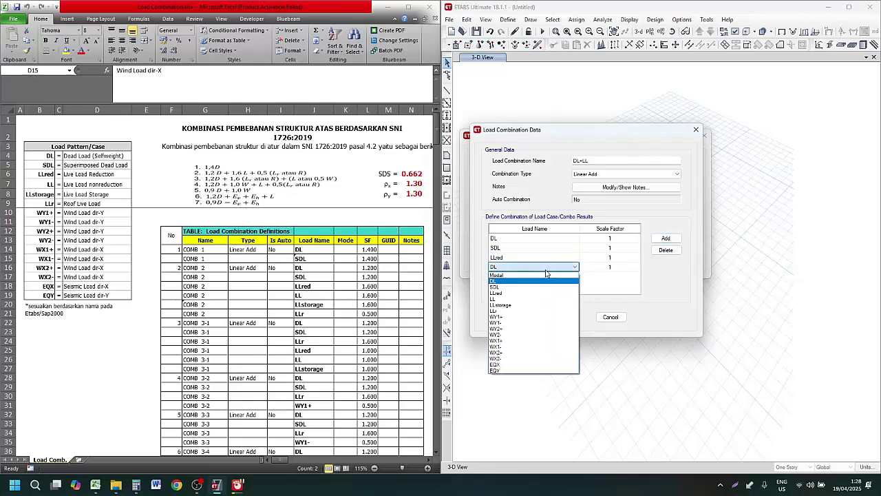
pyautogui.click(529, 299)
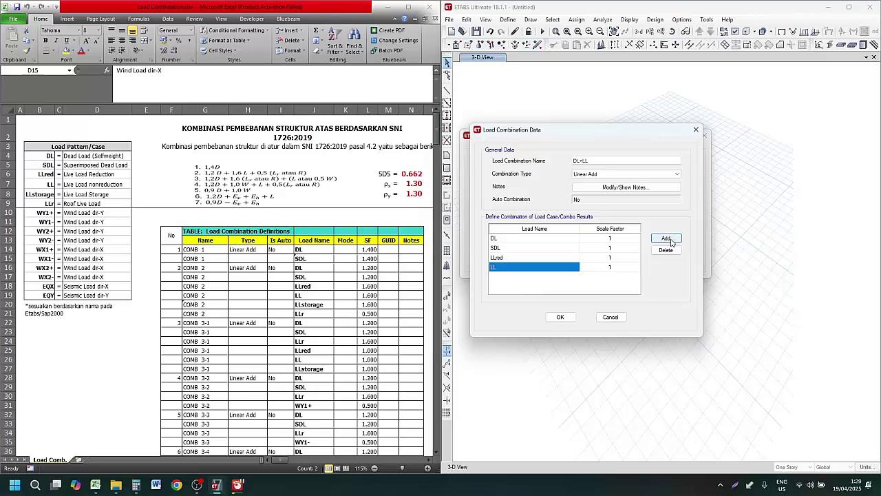
pyautogui.click(665, 238)
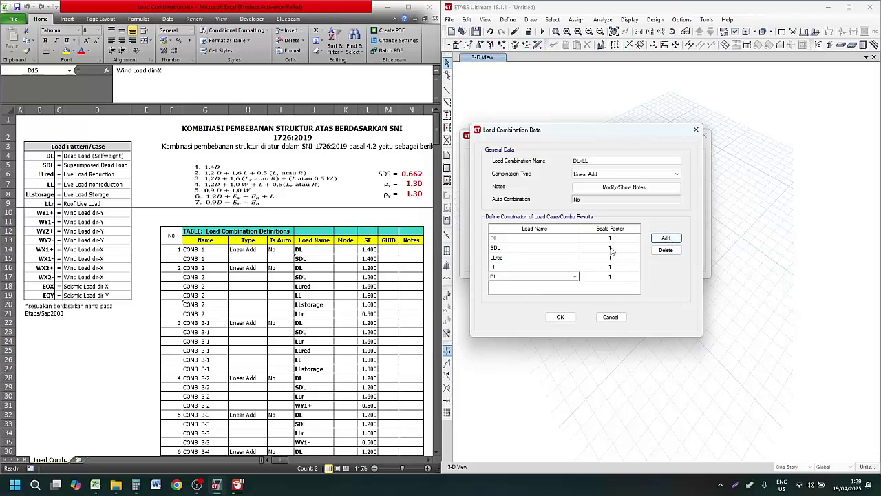
pyautogui.click(531, 281)
pyautogui.click(559, 321)
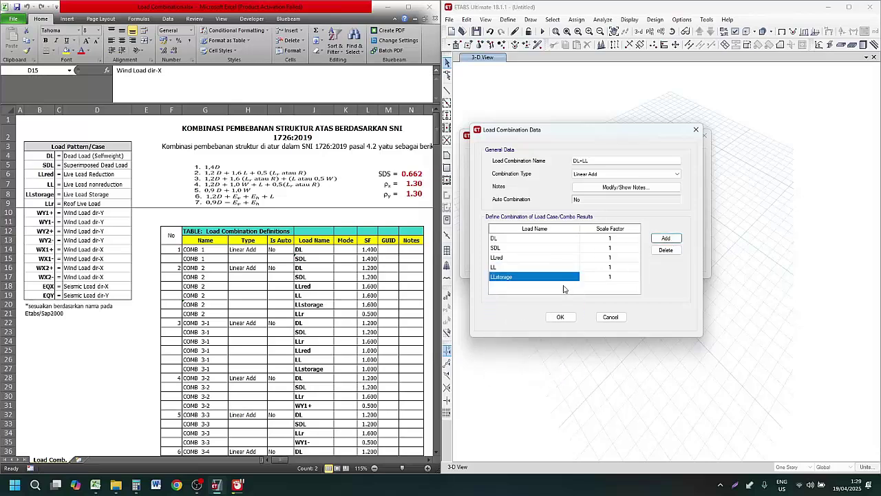
# Step: Add the LLr load case with a scale factor of 1 and save the DL+LL combination
pyautogui.click(666, 238)
pyautogui.click(541, 285)
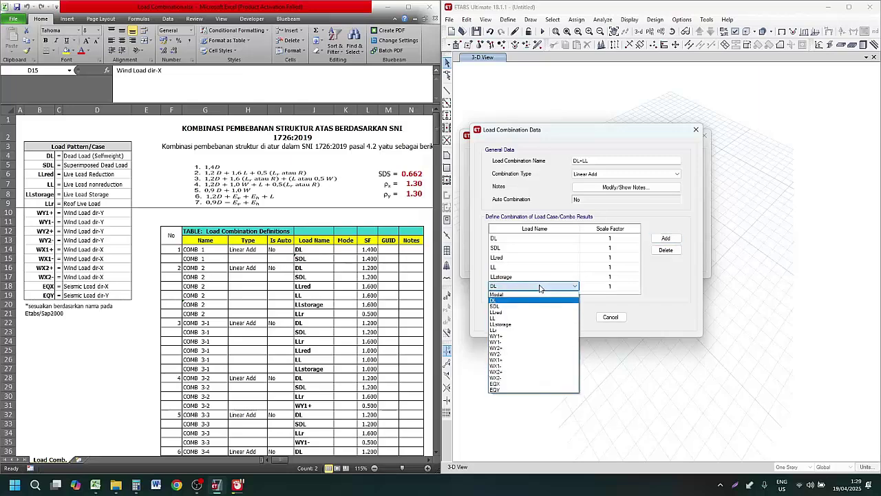
pyautogui.click(522, 330)
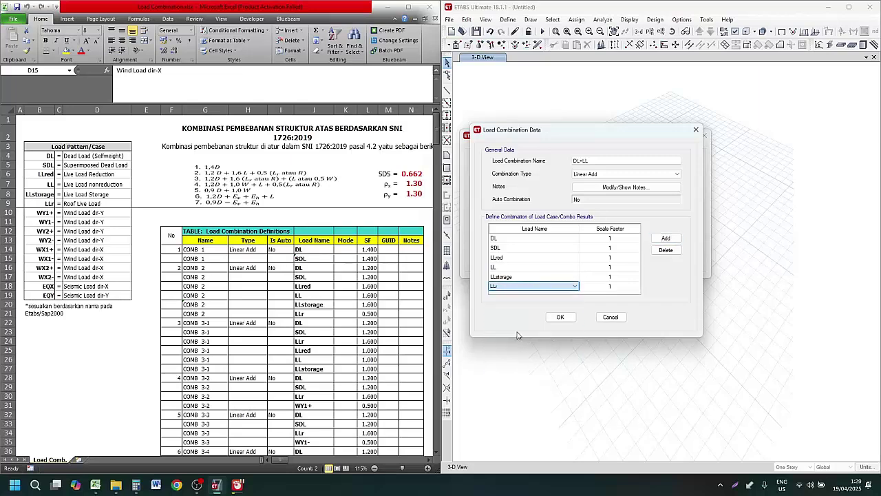
pyautogui.click(567, 318)
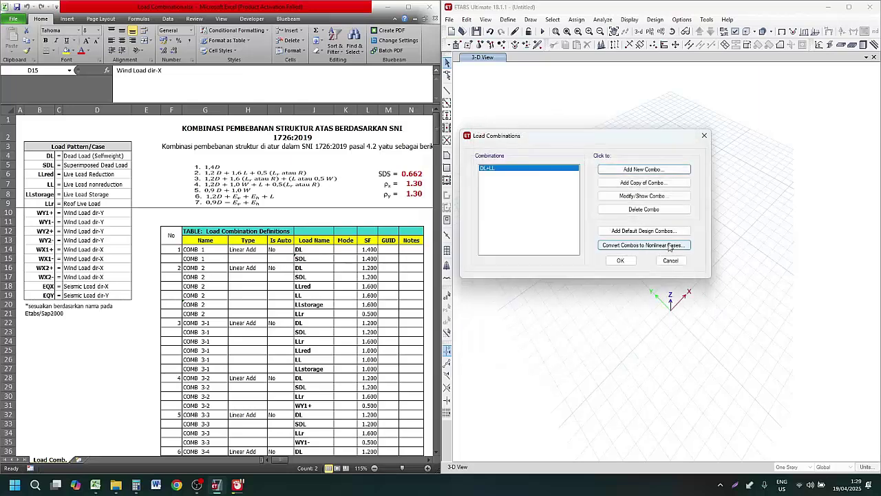
pyautogui.click(623, 261)
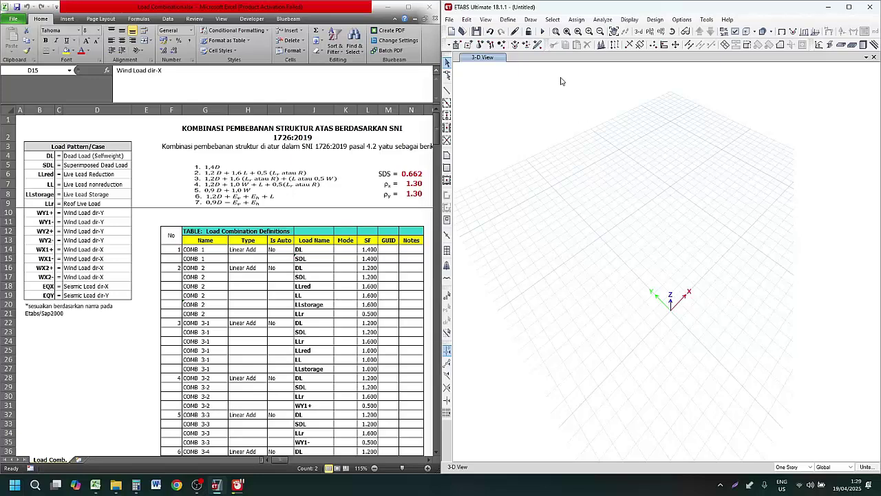
# Step: Switch to the Excel workbook and widen its window to examine the SNI 1726:2019 title and basic load combination formulas
pyautogui.hotkey('alt', 'Tab')
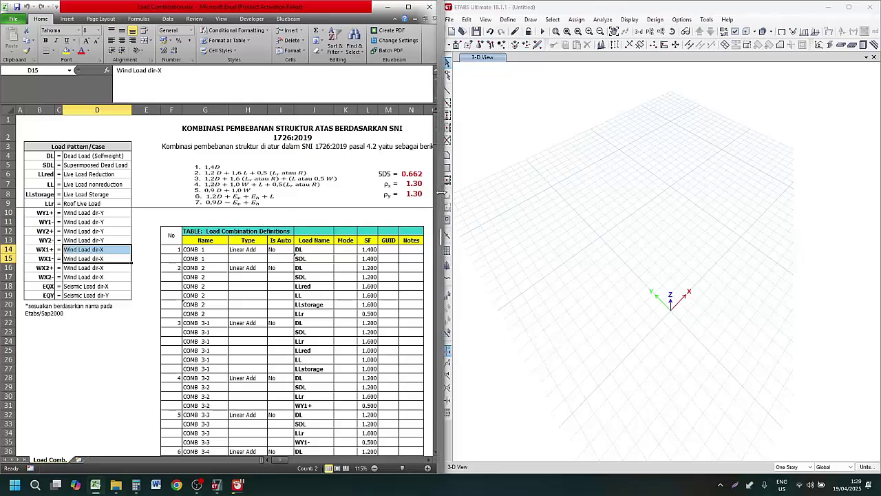
pyautogui.moveTo(440, 194); pyautogui.dragTo(460, 195)
pyautogui.click(392, 140)
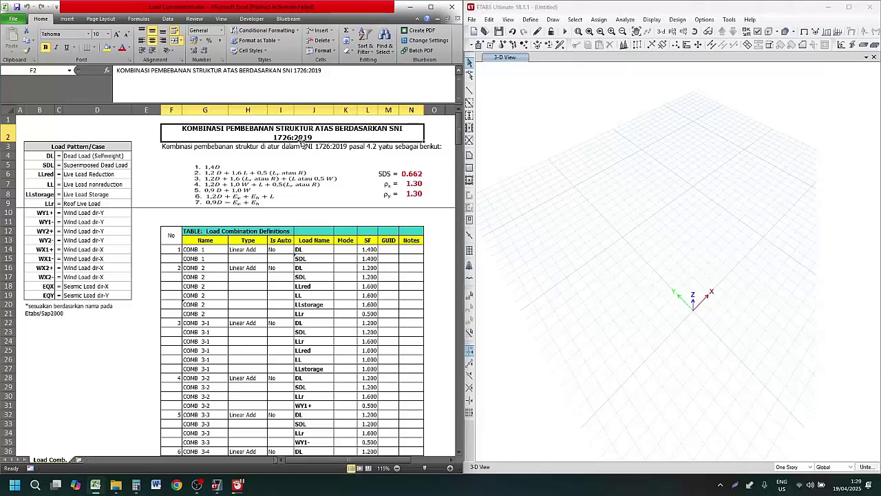
pyautogui.click(235, 180)
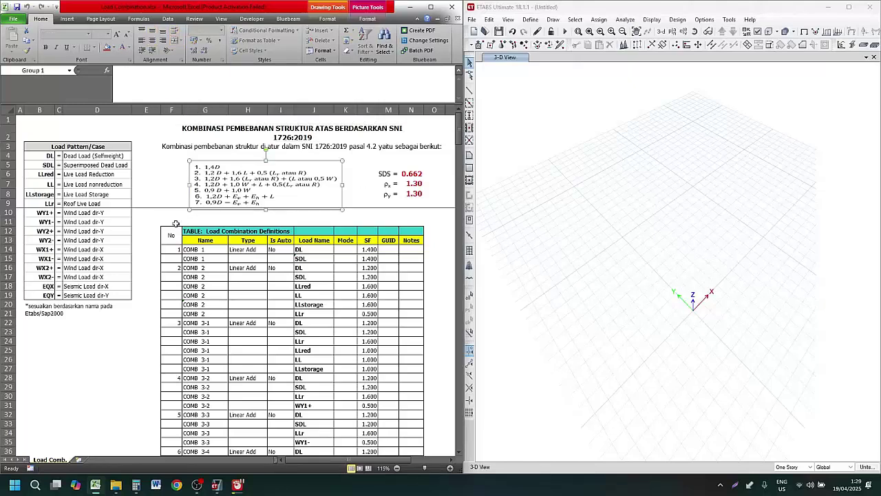
# Step: Examine the basic load combination formulas together with the SDS, ρx and ρy parameters in the workbook
pyautogui.click(176, 223)
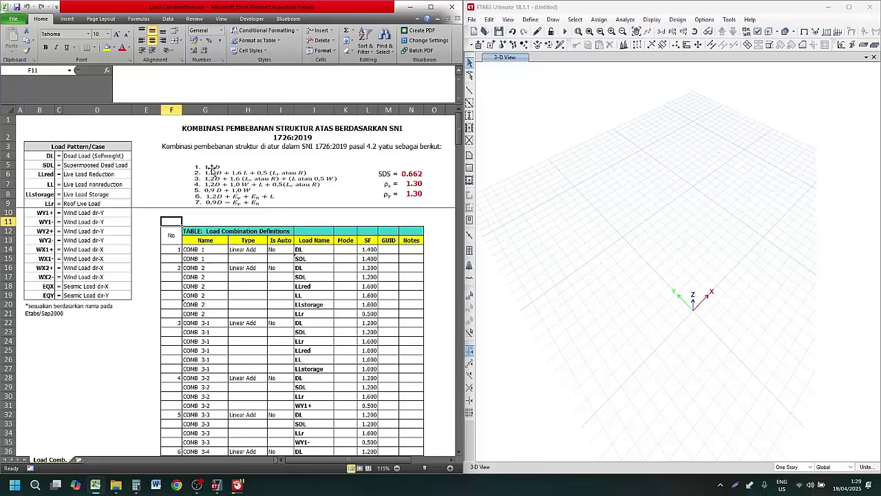
pyautogui.click(378, 214)
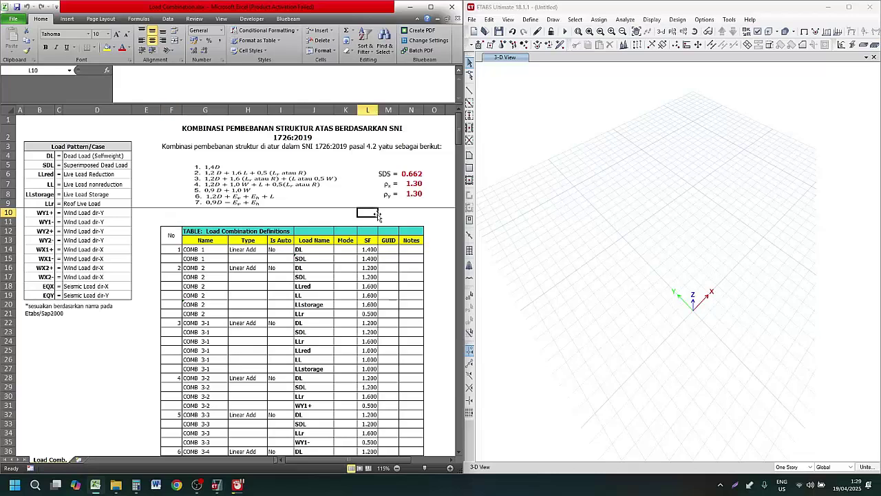
pyautogui.click(413, 178)
pyautogui.click(398, 223)
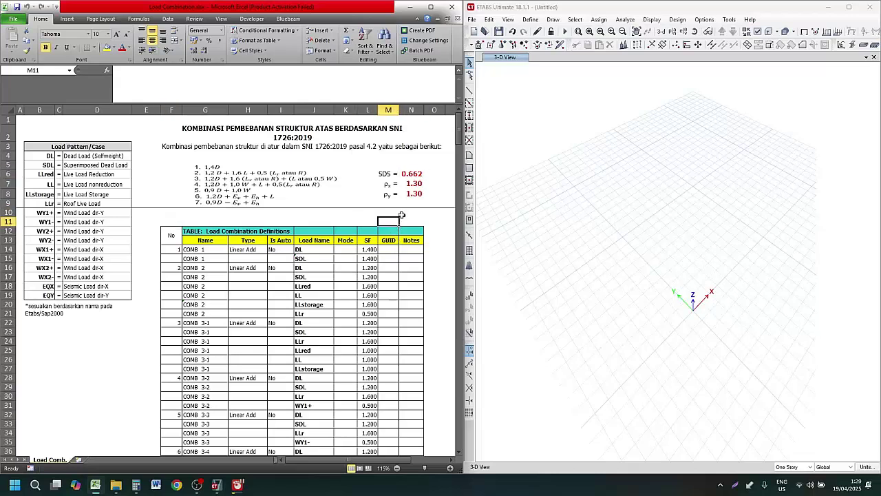
pyautogui.click(404, 214)
pyautogui.click(409, 222)
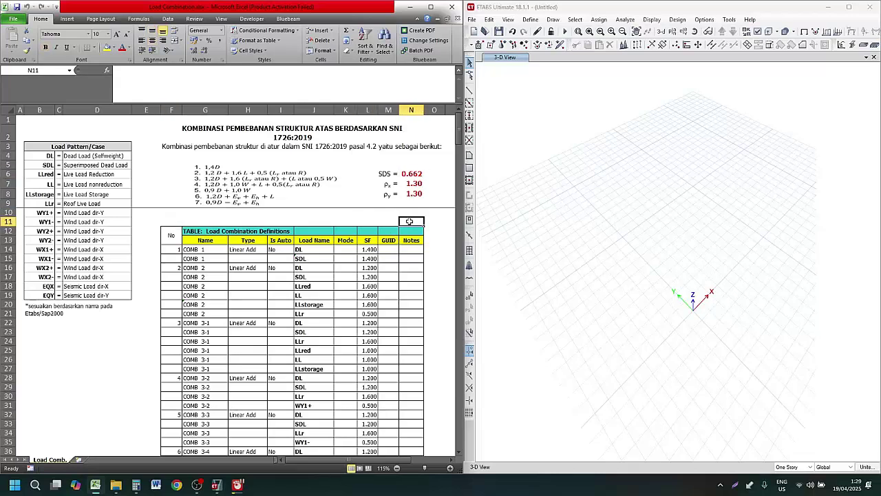
pyautogui.click(411, 213)
pyautogui.click(386, 175)
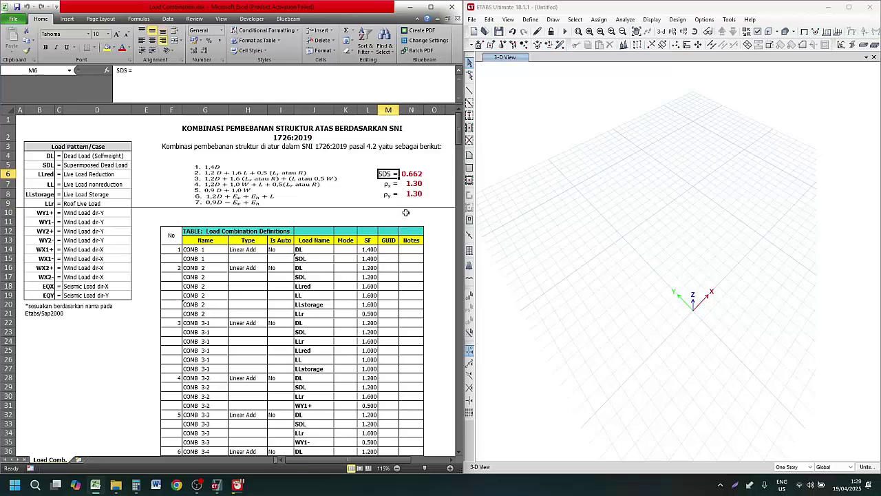
pyautogui.click(411, 213)
pyautogui.click(388, 176)
pyautogui.click(416, 178)
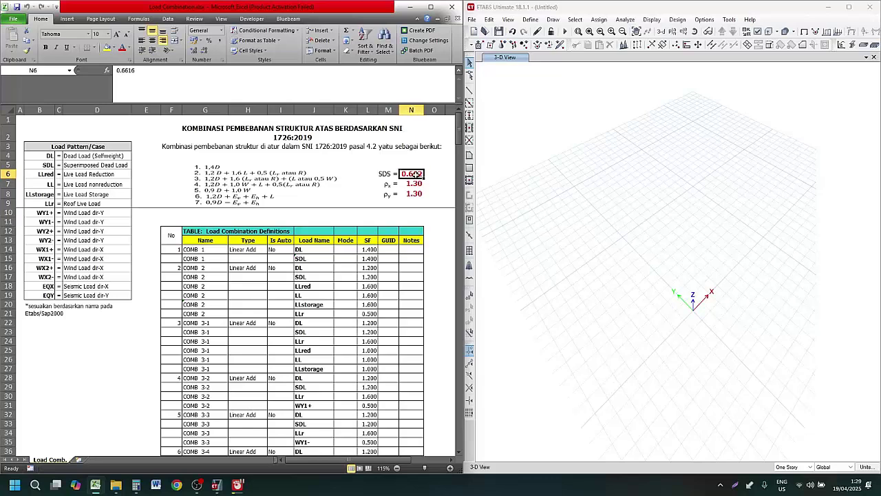
pyautogui.click(416, 219)
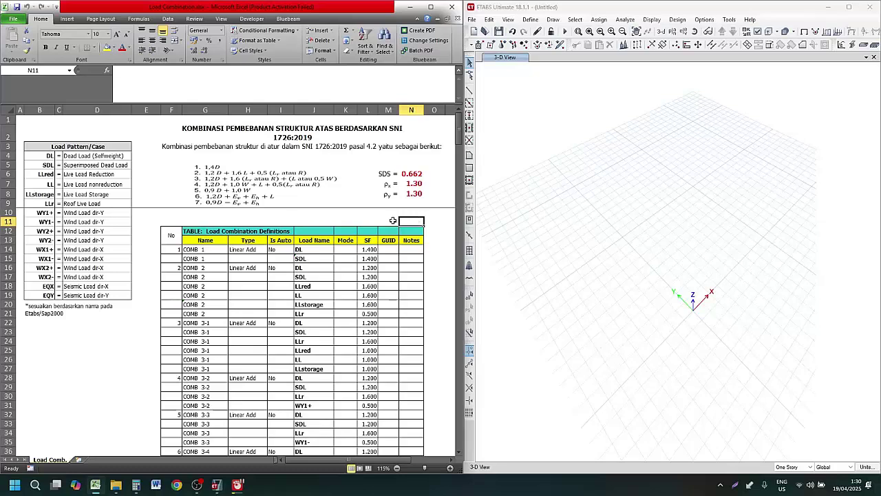
pyautogui.click(412, 175)
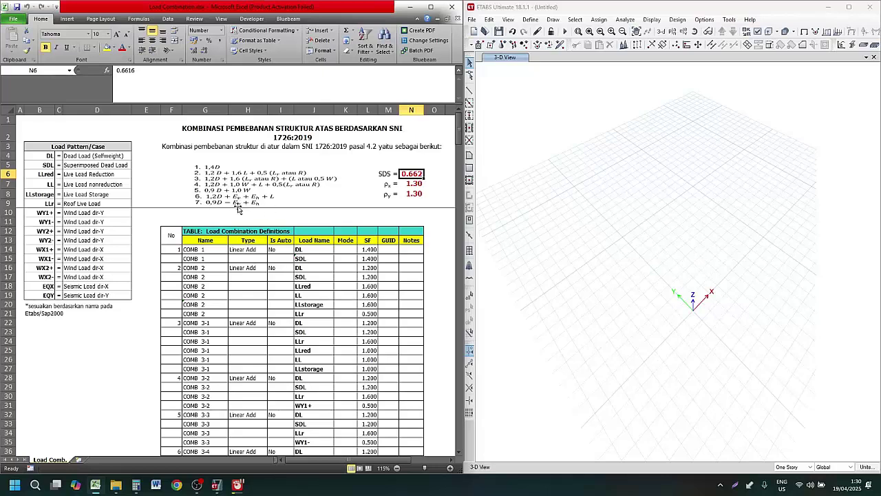
pyautogui.click(240, 213)
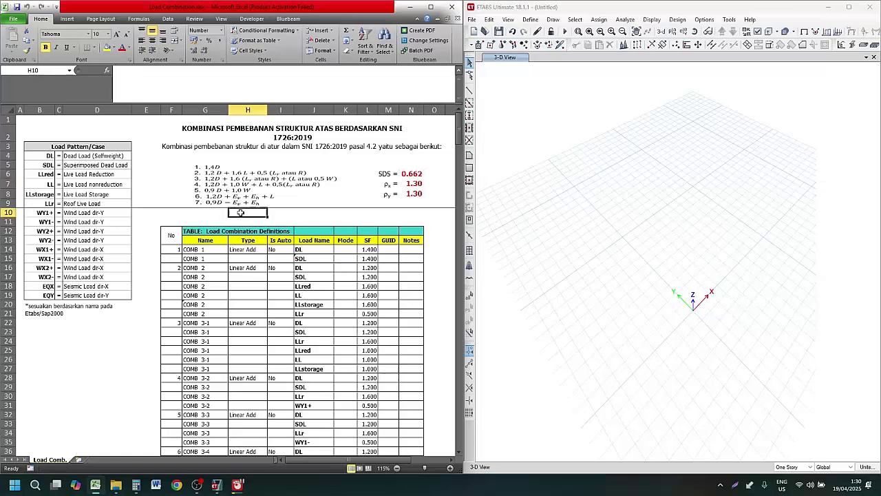
pyautogui.click(345, 213)
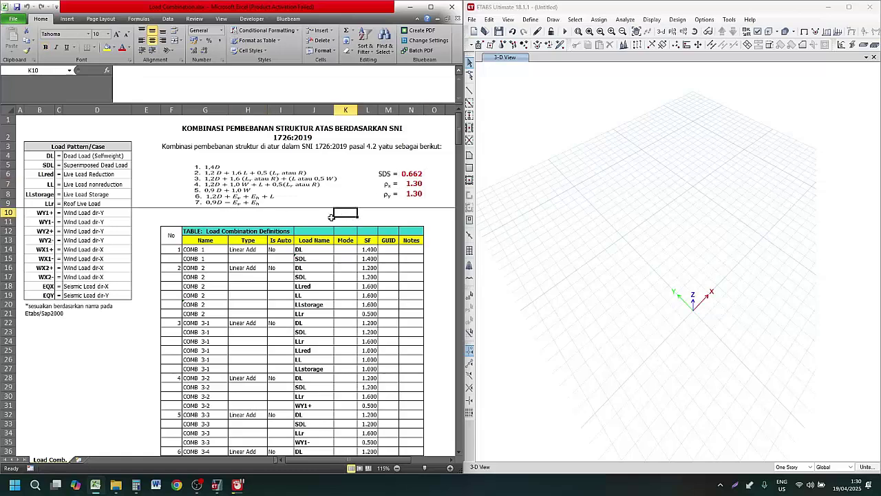
# Step: Switch to ETABS, clear the earlier table selection and open only the Load Combination Definitions table for interactive database editing
pyautogui.click(564, 84)
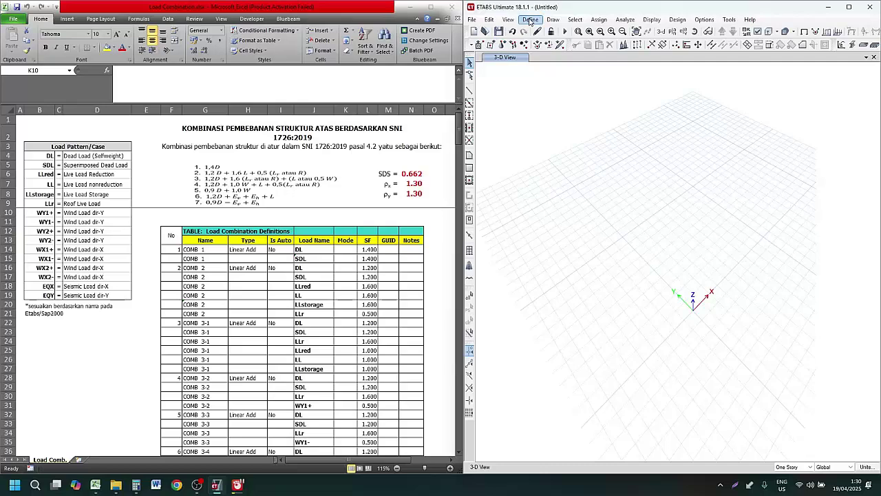
pyautogui.click(494, 20)
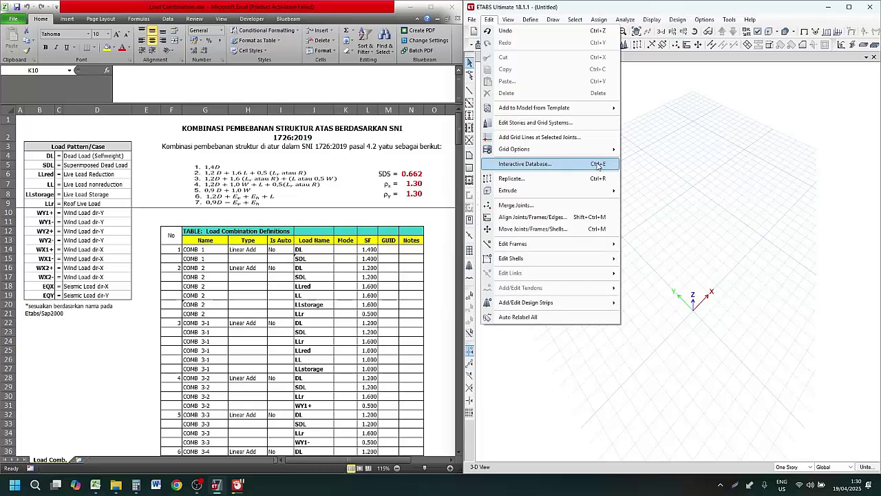
pyautogui.click(563, 164)
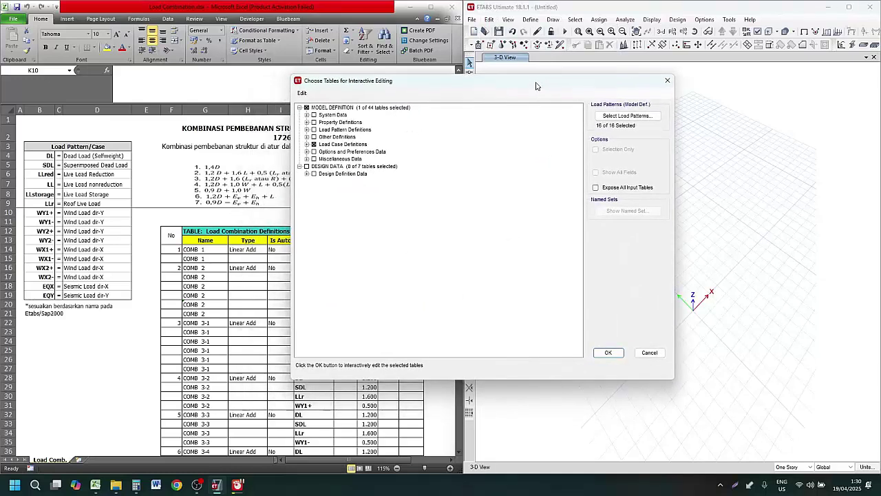
pyautogui.click(307, 108)
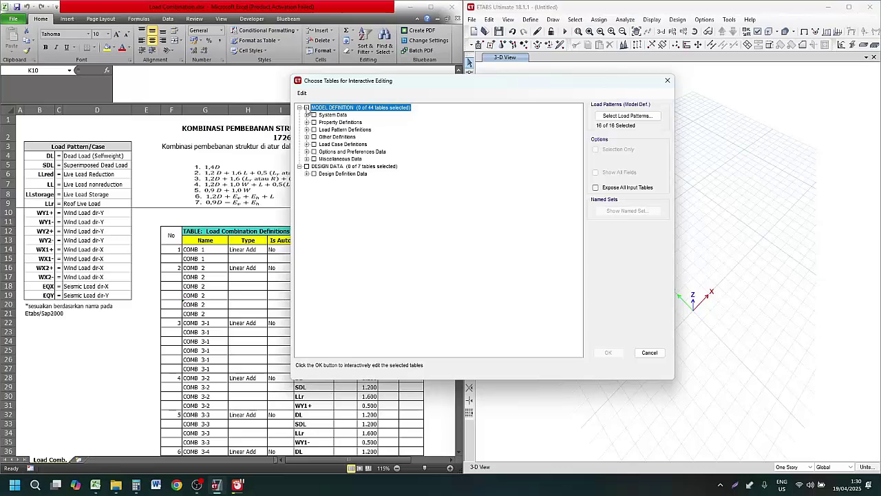
pyautogui.click(307, 145)
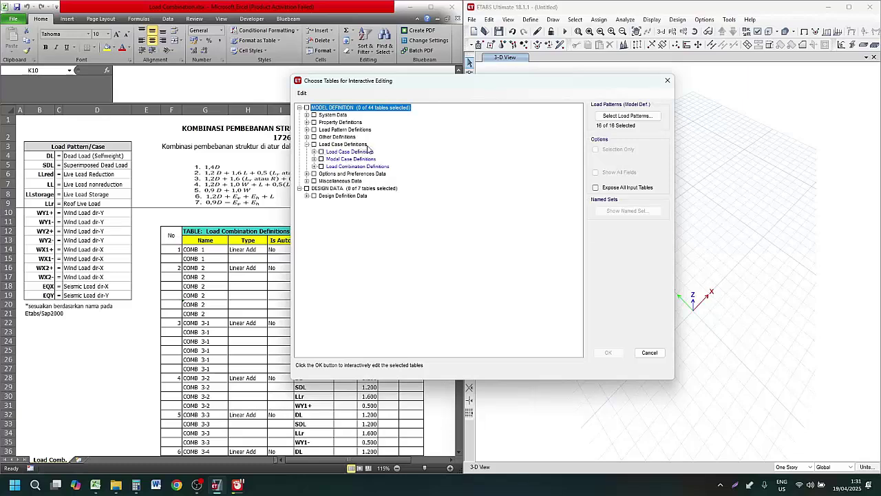
pyautogui.click(314, 167)
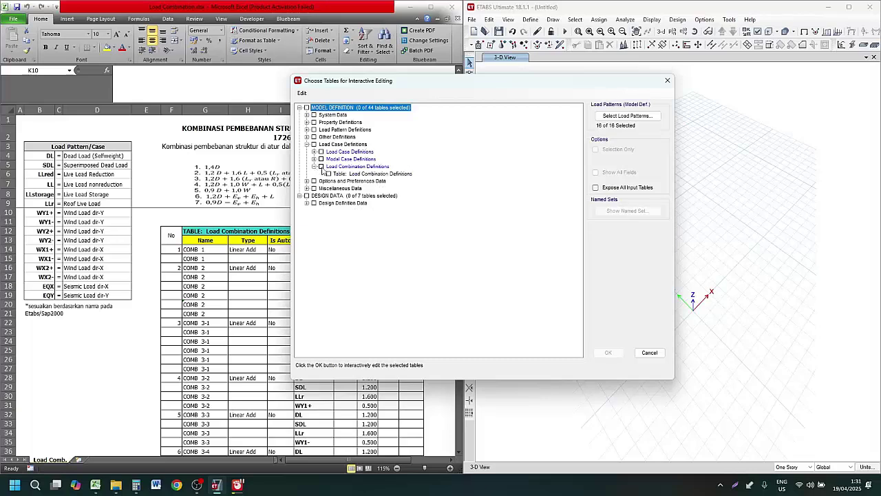
pyautogui.click(391, 175)
pyautogui.moveTo(443, 85); pyautogui.dragTo(438, 108)
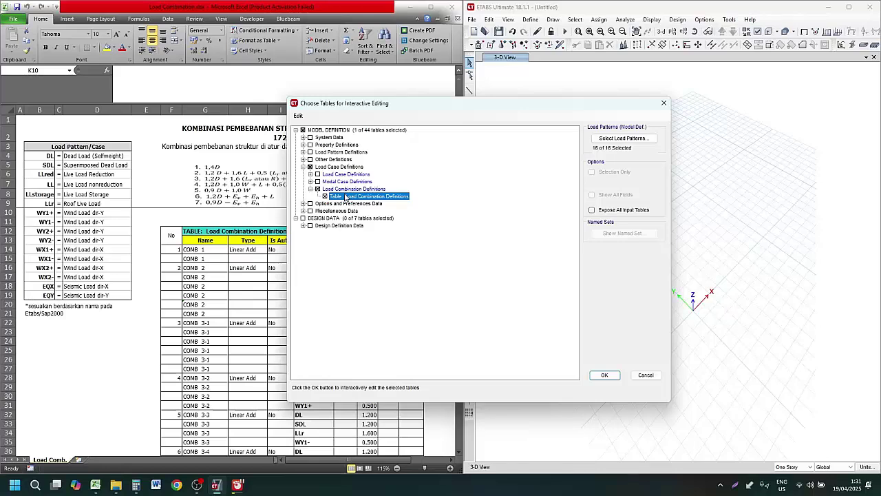
pyautogui.click(605, 374)
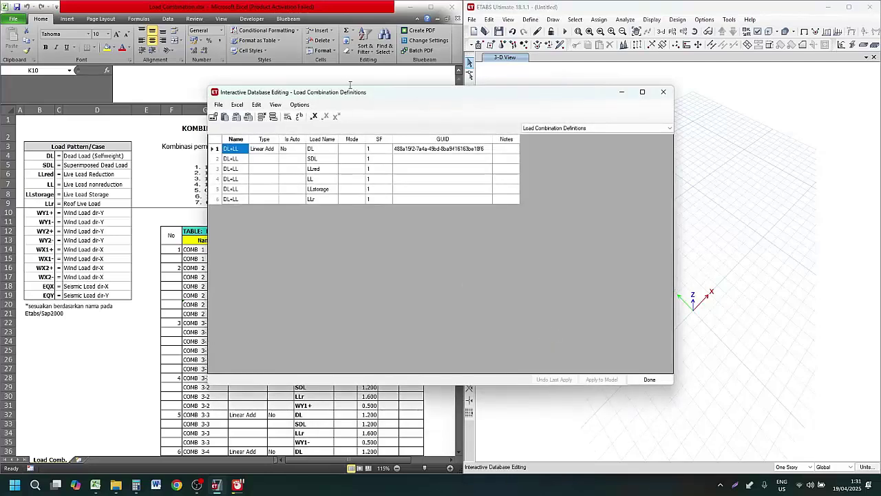
# Step: Export the Load Combination Definitions table to Excel and place the exported workbook side by side with the Load Combination workbook
pyautogui.moveTo(356, 93); pyautogui.dragTo(487, 106)
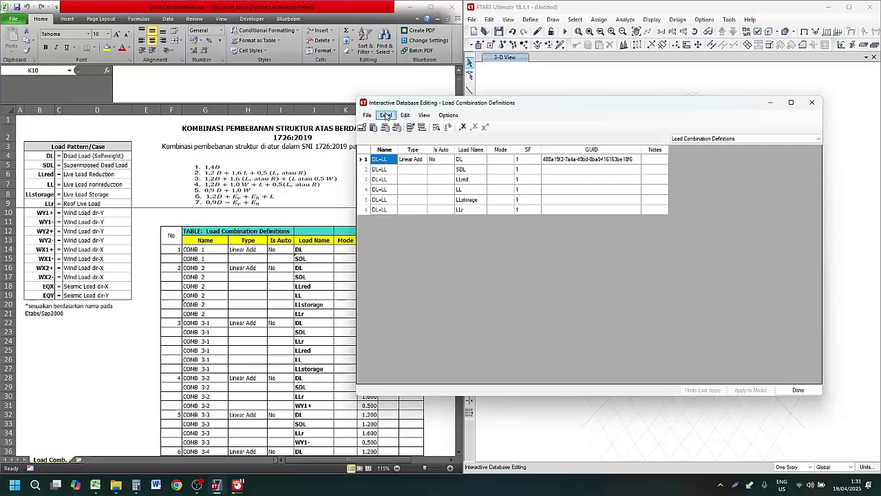
pyautogui.click(464, 130)
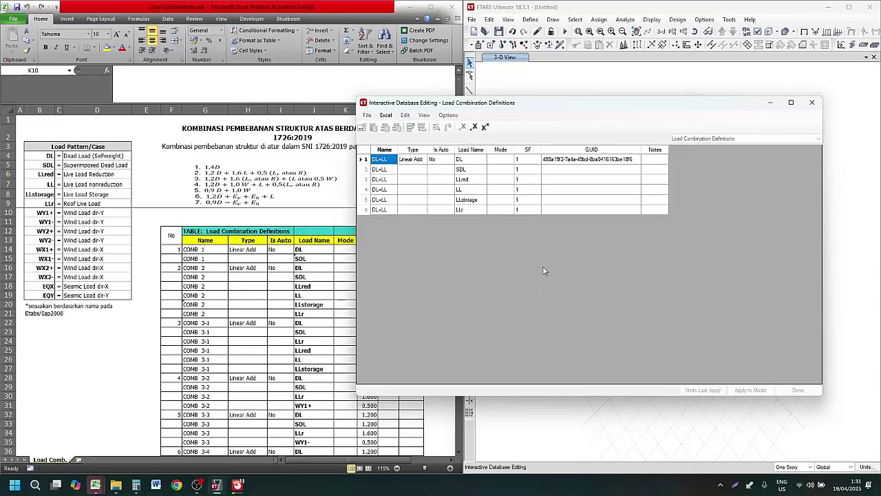
pyautogui.click(98, 485)
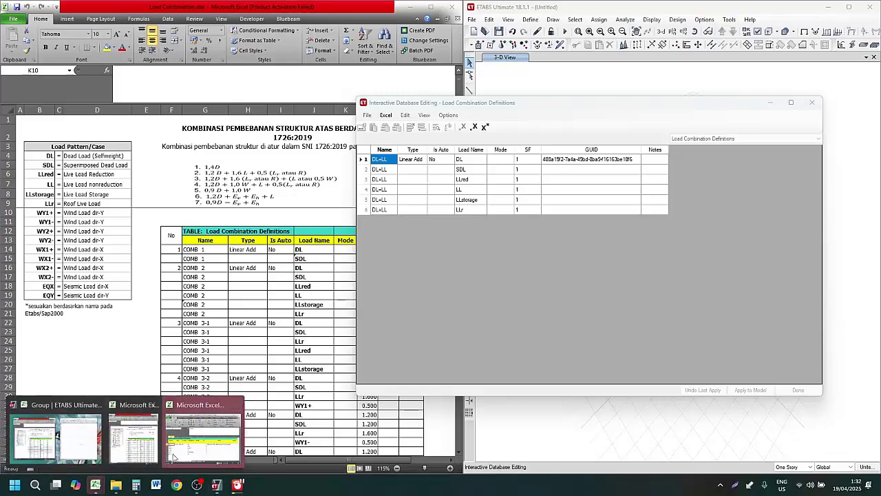
pyautogui.click(193, 451)
pyautogui.moveTo(194, 44); pyautogui.dragTo(515, 96)
pyautogui.press('super+Right')
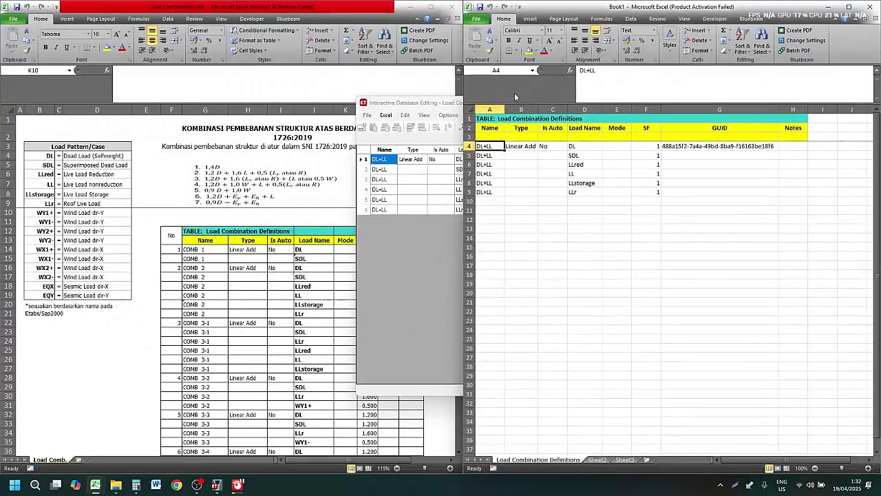
# Step: Examine the Name, SF and Load Name columns of the DL+LL combination in the exported table
pyautogui.click(585, 237)
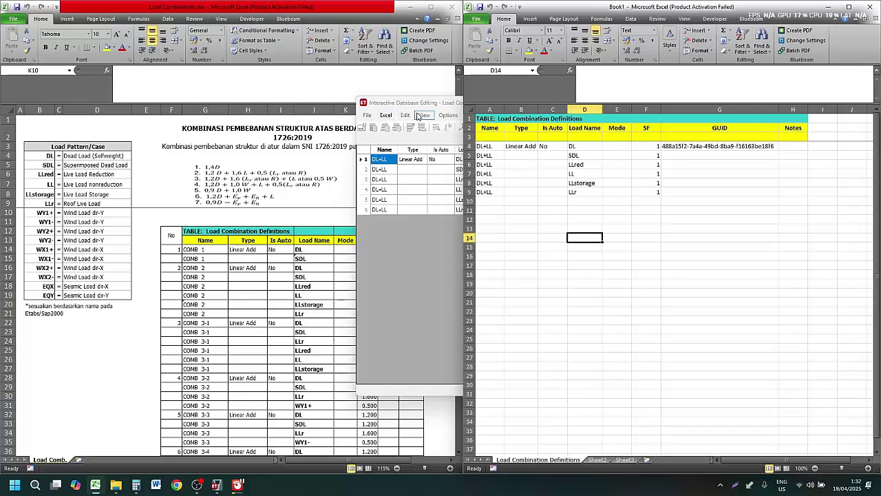
pyautogui.click(496, 145)
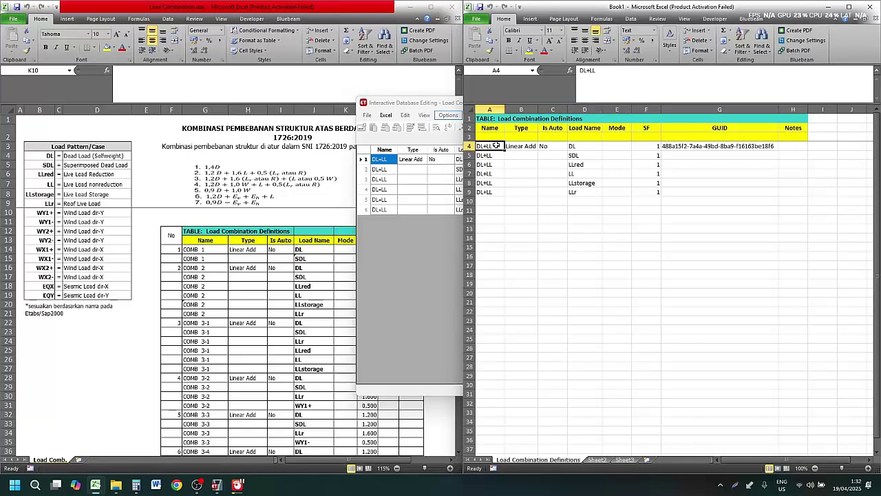
pyautogui.moveTo(498, 146); pyautogui.dragTo(494, 192)
pyautogui.click(522, 173)
pyautogui.click(494, 192)
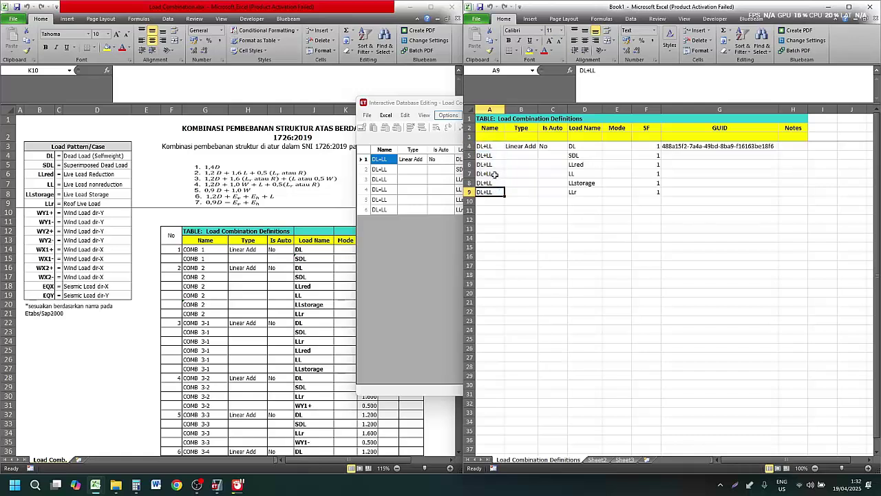
pyautogui.click(494, 174)
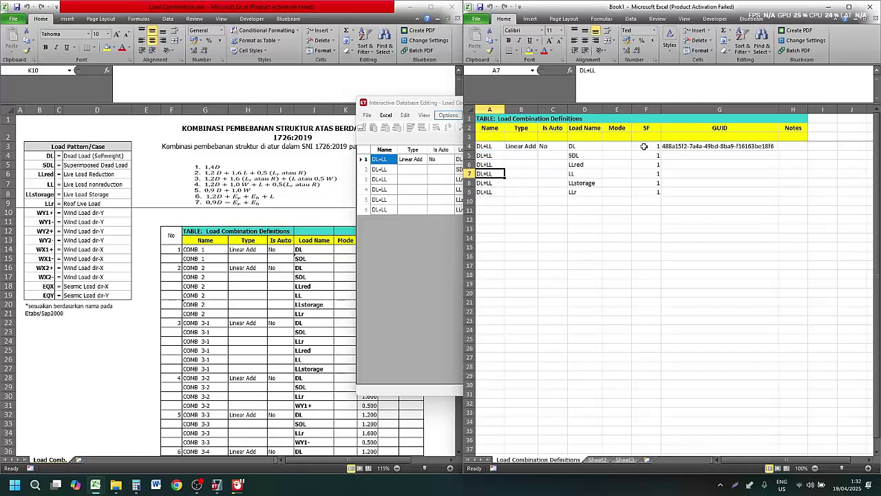
pyautogui.moveTo(644, 146); pyautogui.dragTo(646, 192)
pyautogui.click(639, 217)
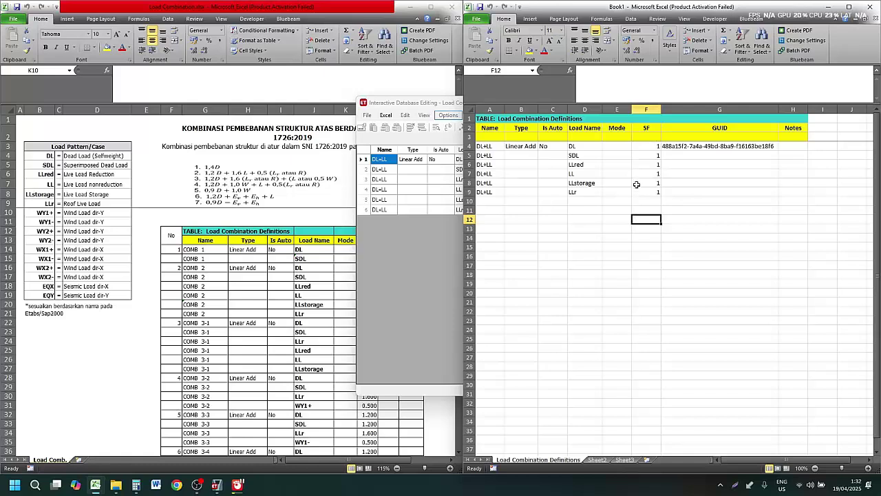
pyautogui.moveTo(575, 147); pyautogui.dragTo(590, 191)
pyautogui.click(590, 199)
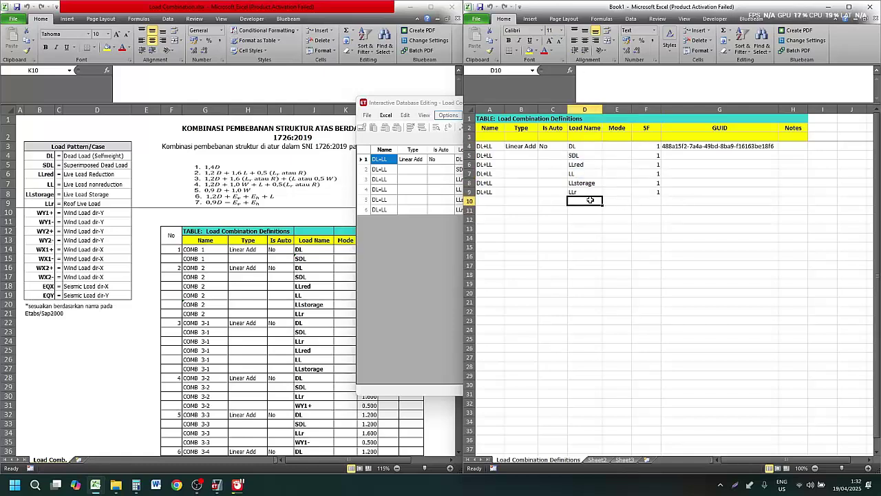
# Step: Examine the names and scale factors in the Load Combination workbook's prepared combination table, comparing its layout with the exported table
pyautogui.click(203, 239)
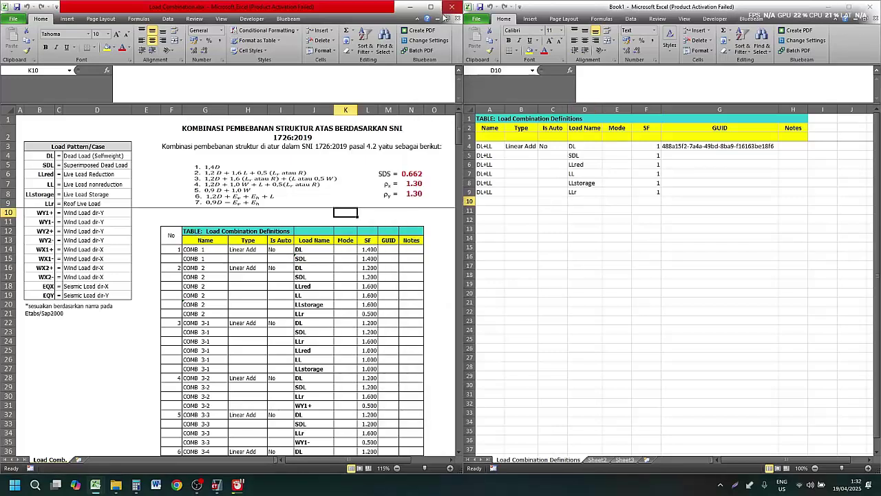
pyautogui.click(241, 268)
pyautogui.click(195, 250)
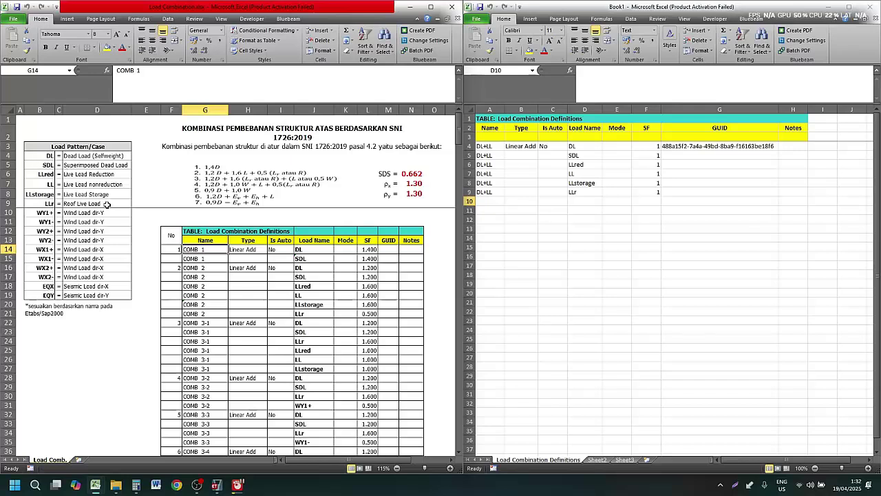
pyautogui.click(368, 249)
pyautogui.click(371, 266)
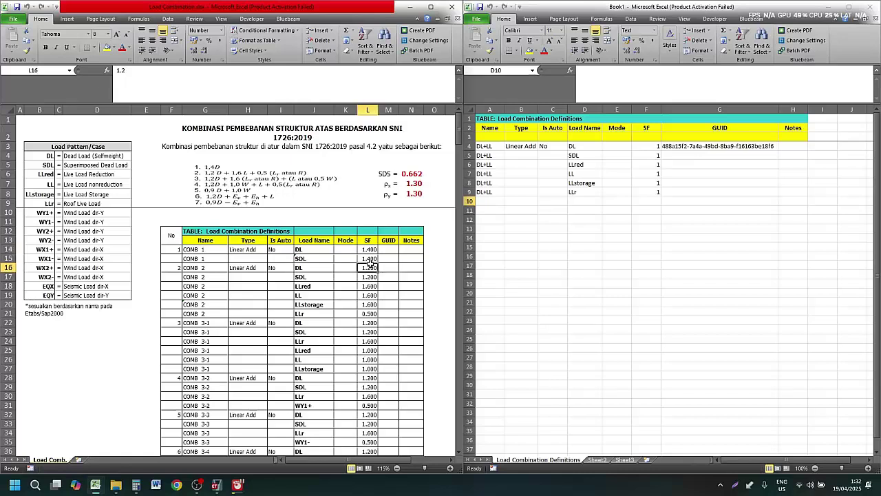
pyautogui.click(367, 251)
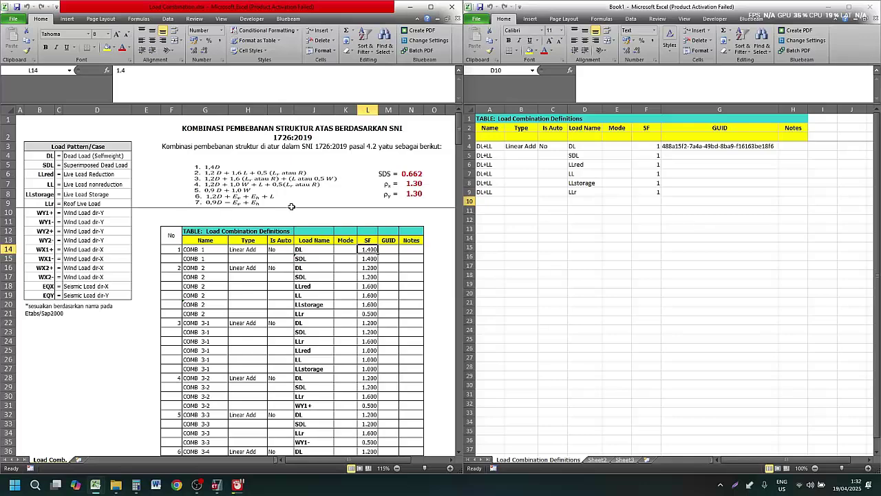
pyautogui.click(380, 270)
pyautogui.scroll(-4, 378, 274)
pyautogui.scroll(4, 378, 274)
# Step: Copy all combination rows of the Load Combination workbook's table, from COMB 1 to COMB 7-8 across the Name to SF columns (G14:L227)
pyautogui.click(184, 249)
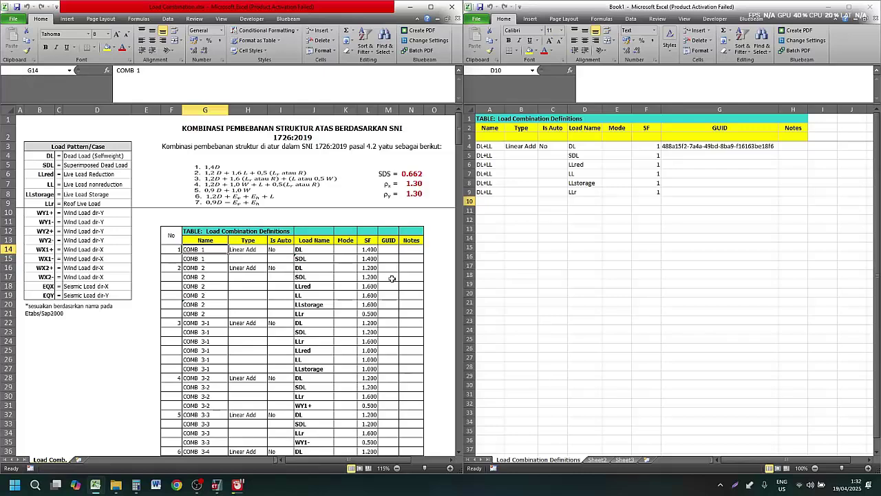
pyautogui.hotkey('shift', 'Right')
pyautogui.hotkey('shift', 'Right')
pyautogui.hotkey('shift', 'Right')
pyautogui.hotkey('shift', 'Right')
pyautogui.hotkey('shift', 'Right')
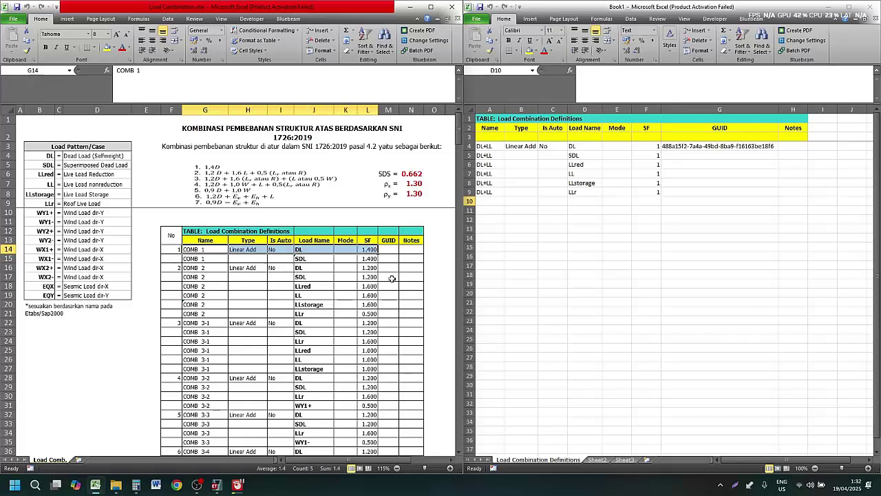
pyautogui.scroll(-3, 373, 288)
pyautogui.scroll(3, 344, 281)
pyautogui.moveTo(192, 248); pyautogui.dragTo(371, 374)
pyautogui.moveTo(370, 434); pyautogui.dragTo(370, 442)
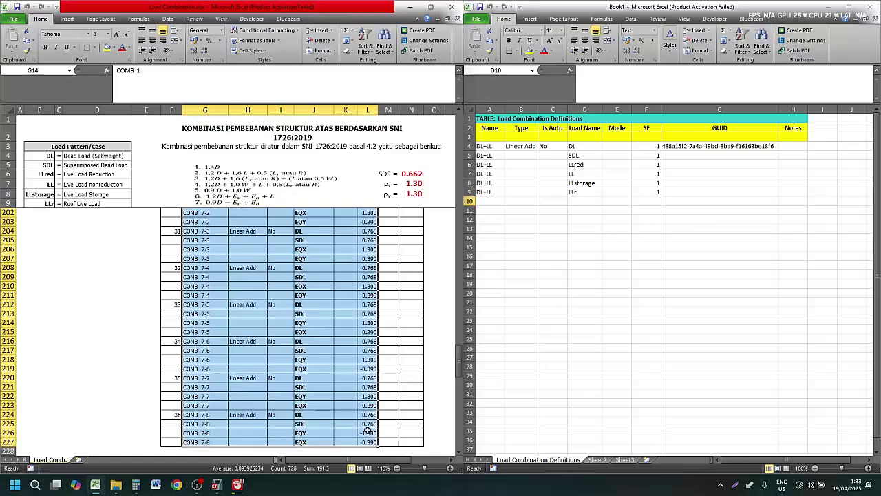
pyautogui.scroll(-2, 334, 305)
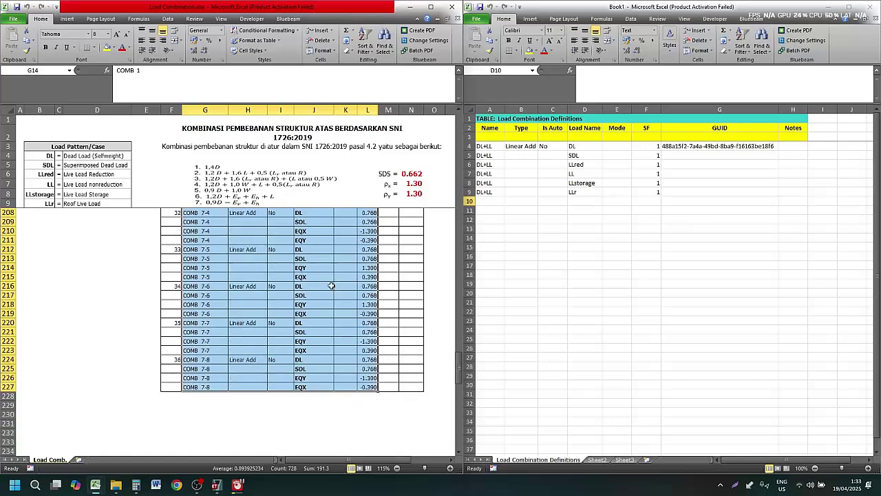
pyautogui.hotkey('ctrl', 'c')
# Step: Paste the copied combinations into the exported table from cell A10, below the DL+LL rows, matching the destination formatting
pyautogui.click(541, 232)
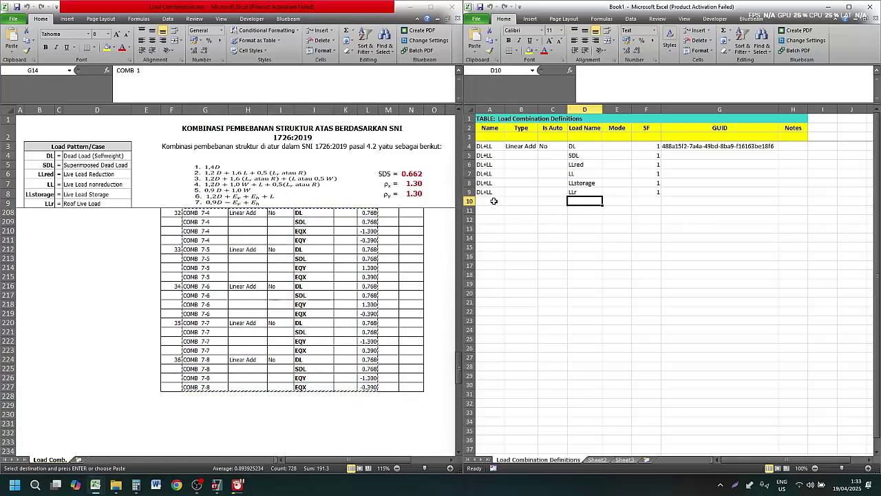
pyautogui.click(494, 200)
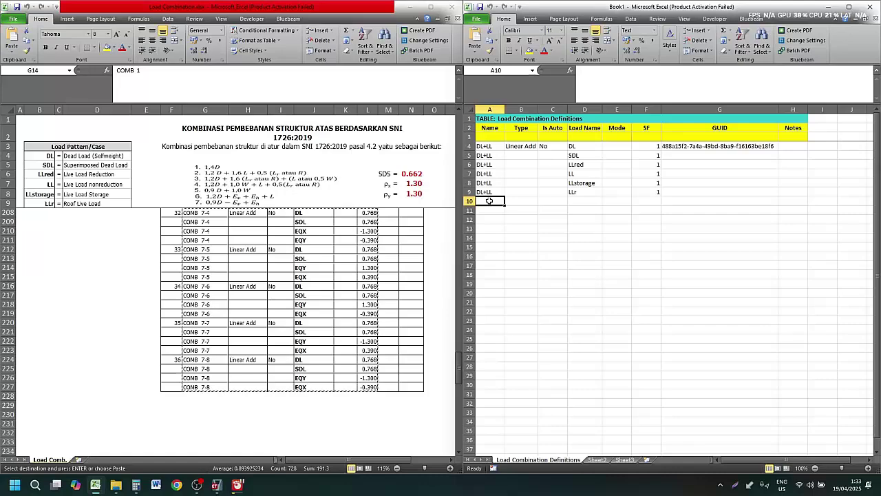
pyautogui.rightClick(489, 200)
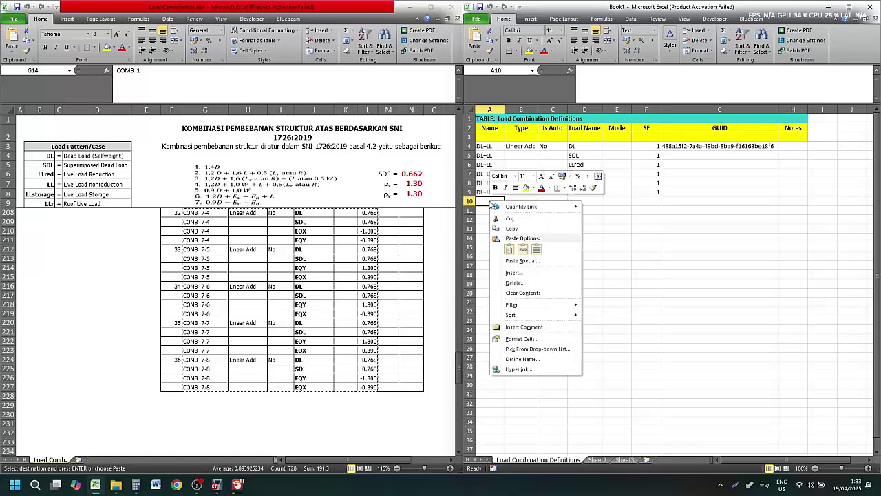
pyautogui.click(539, 250)
pyautogui.scroll(-2, 565, 215)
pyautogui.scroll(2, 564, 215)
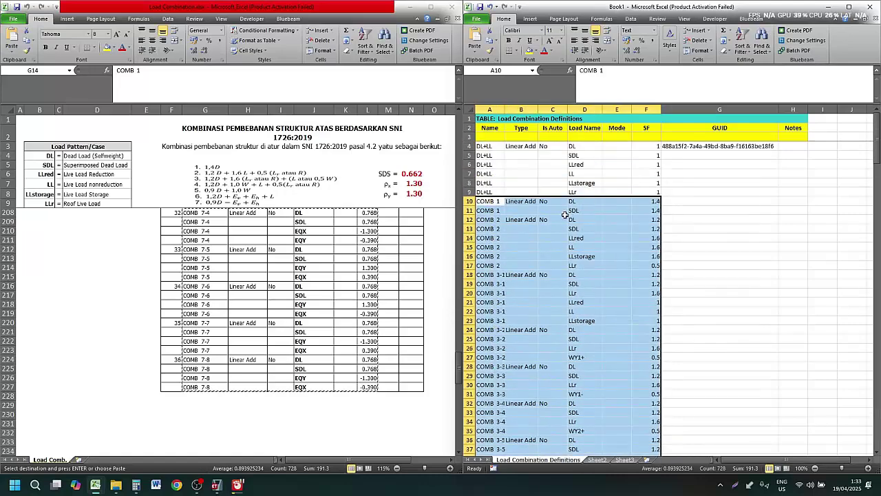
pyautogui.scroll(-20, 564, 215)
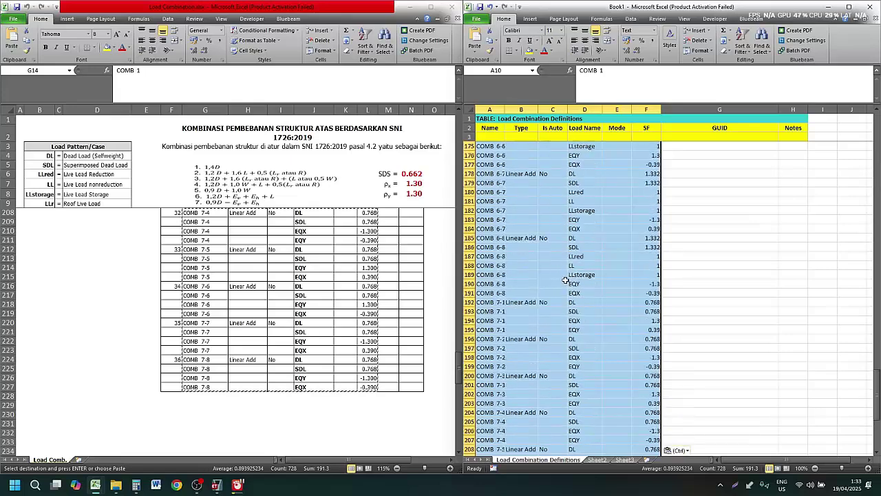
pyautogui.scroll(-14, 565, 280)
pyautogui.scroll(4, 561, 266)
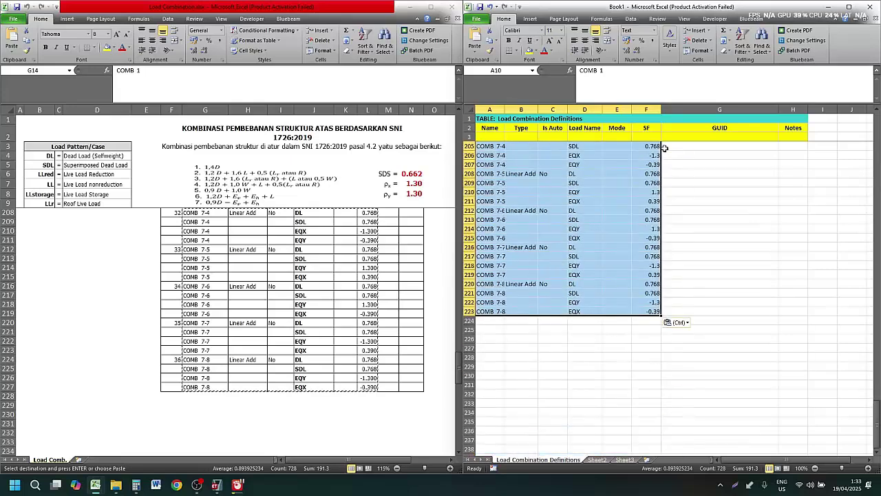
# Step: Switch to ETABS, import the edited Load Combination Definitions table from Excel and apply it to the model
pyautogui.click(830, 7)
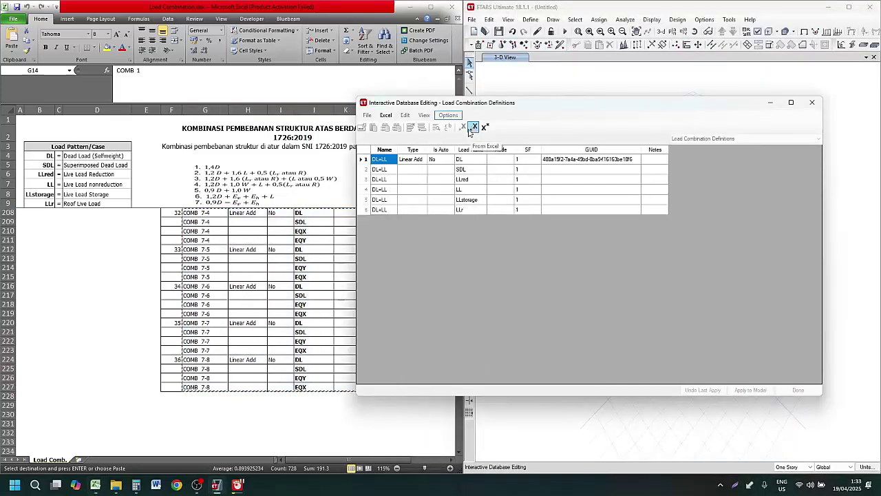
pyautogui.click(474, 128)
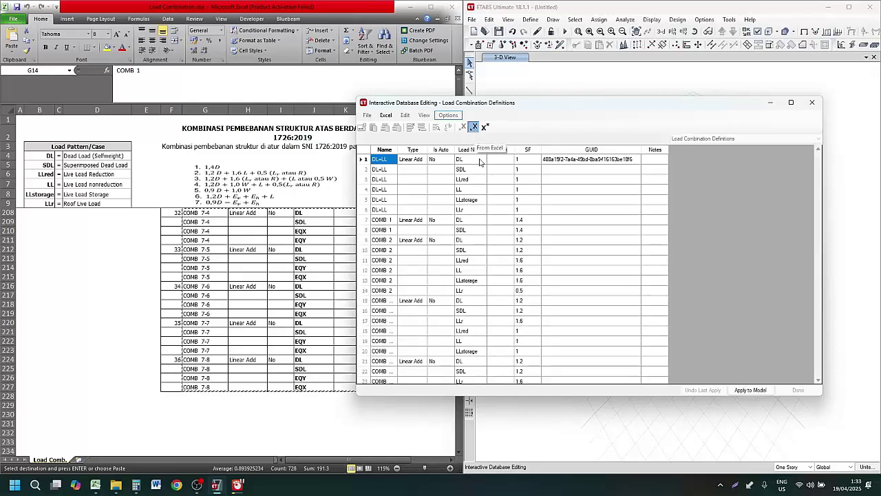
pyautogui.scroll(-9, 613, 252)
pyautogui.scroll(-3, 656, 308)
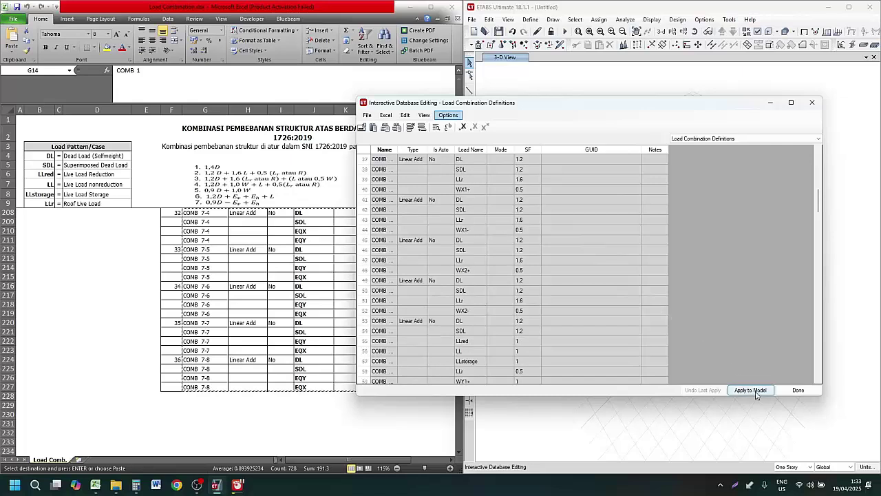
pyautogui.click(755, 391)
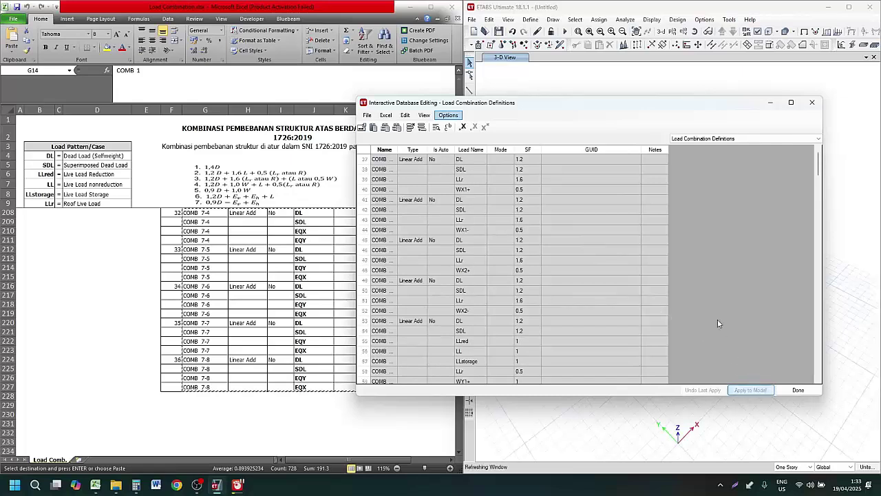
pyautogui.click(795, 391)
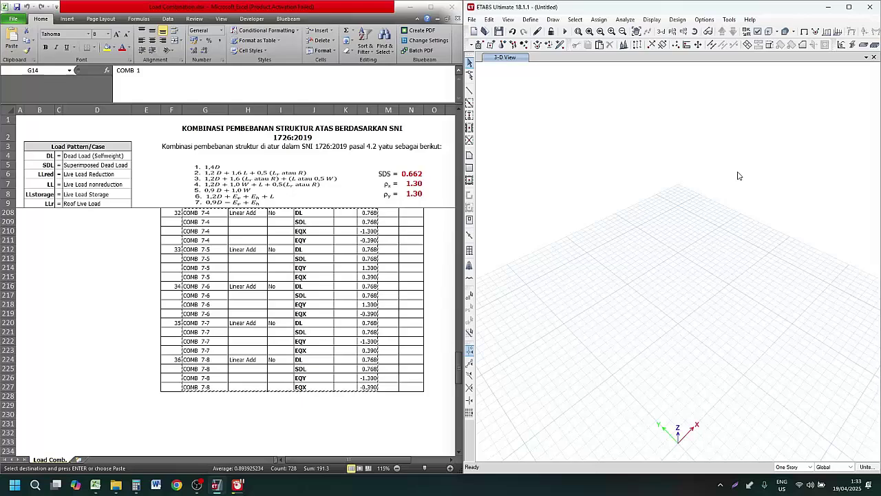
# Step: Maximize ETABS and look through the model's load combinations list from COMB 1 down to DL+LL, closing it when finished
pyautogui.click(849, 7)
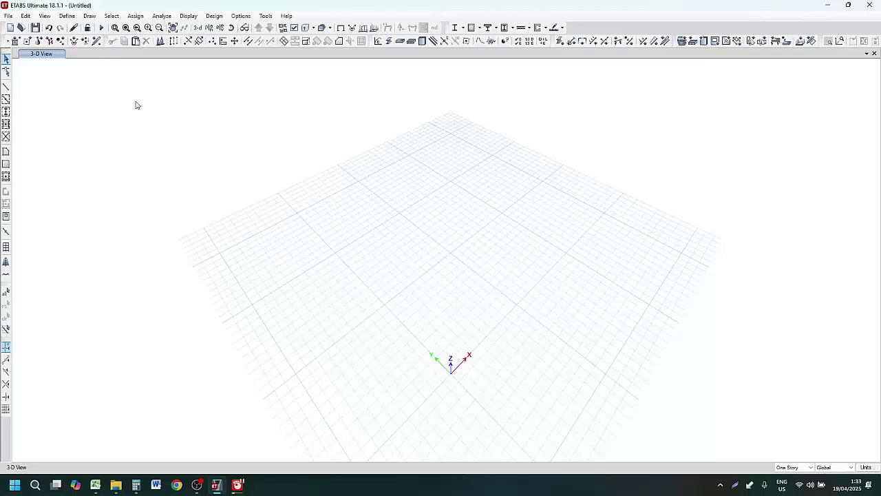
pyautogui.click(68, 16)
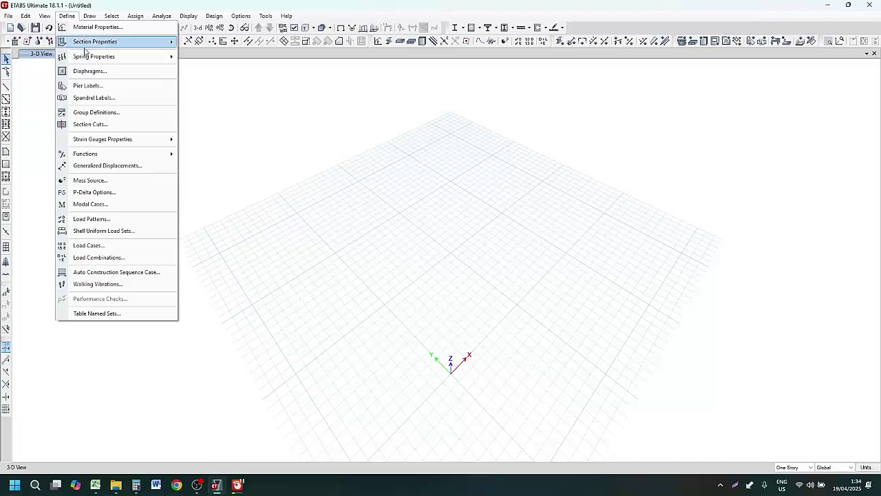
pyautogui.click(114, 258)
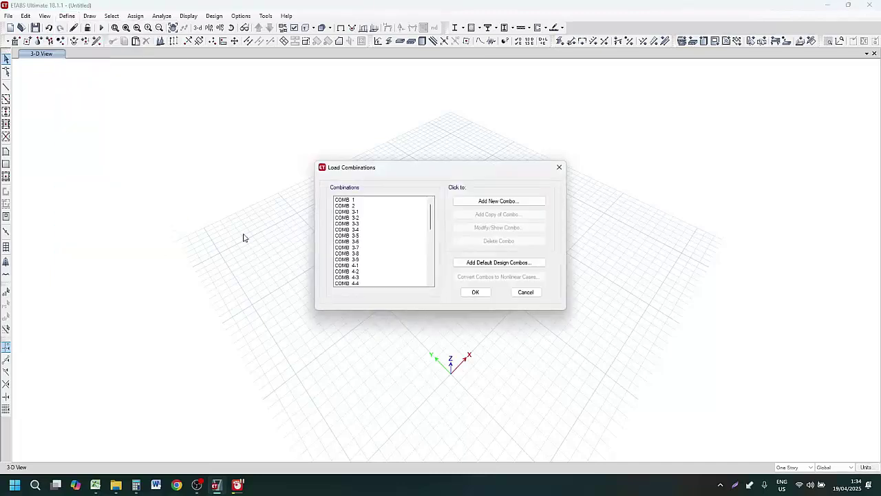
pyautogui.click(366, 201)
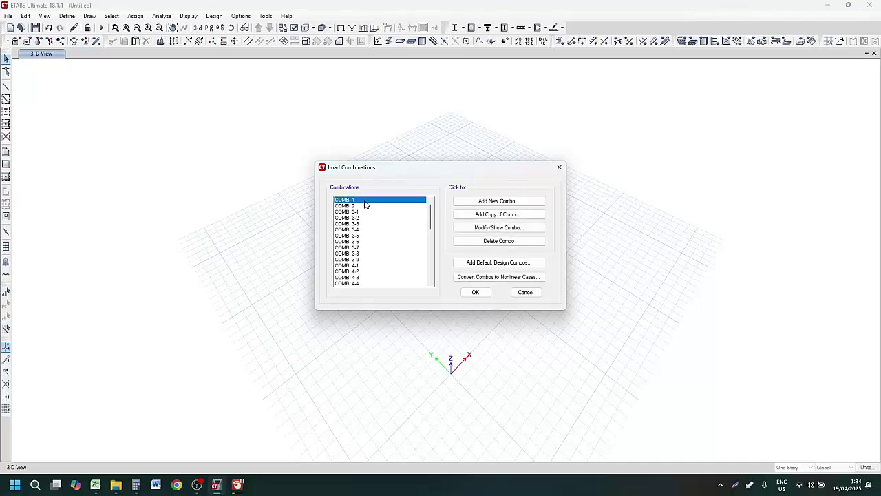
pyautogui.scroll(-10, 367, 217)
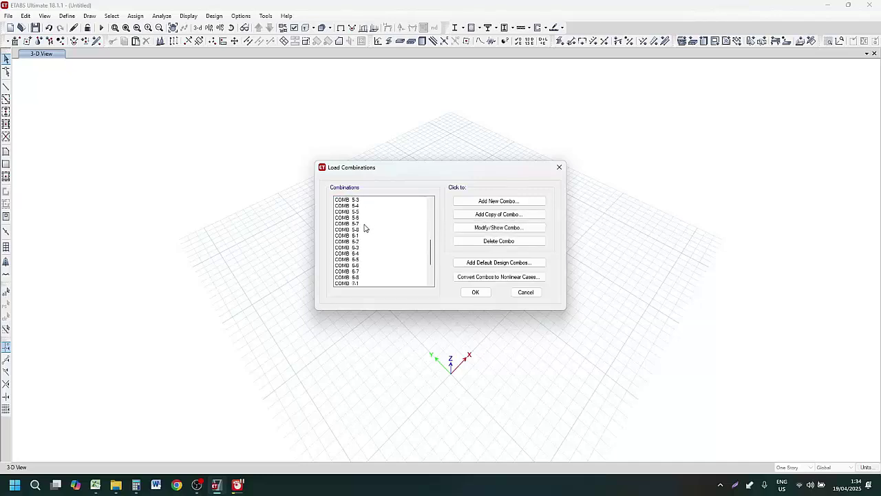
pyautogui.click(365, 282)
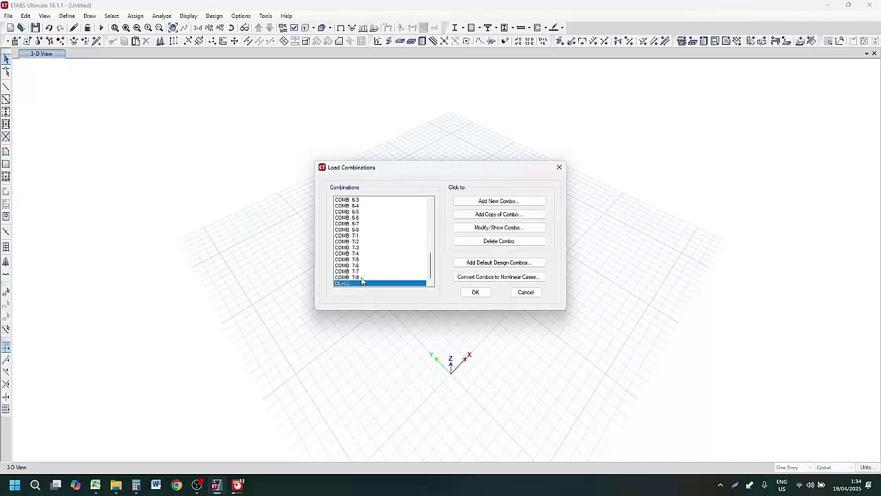
pyautogui.scroll(5, 369, 257)
pyautogui.click(475, 292)
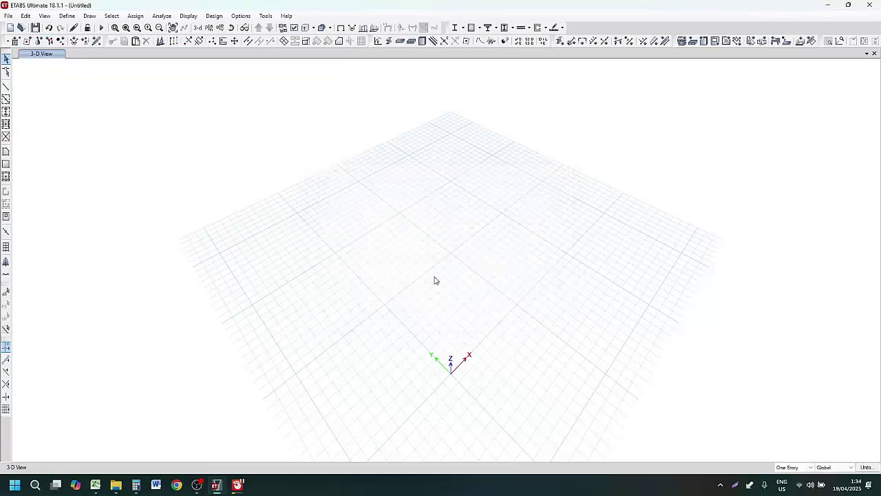
# Step: Place ETABS beside the Load Combination workbook and open the definition of COMB 4-3 from the load combinations list
pyautogui.press('super+Right')
pyautogui.click(229, 273)
pyautogui.scroll(20, 229, 272)
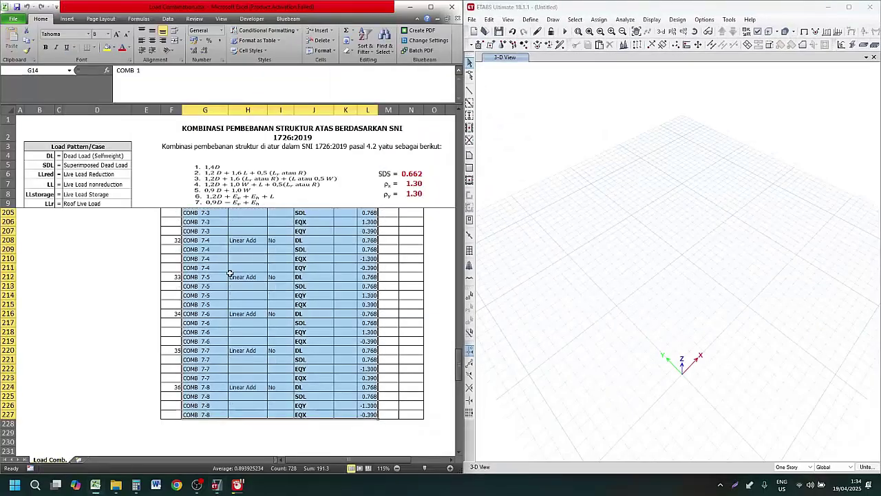
pyautogui.click(604, 87)
pyautogui.click(530, 19)
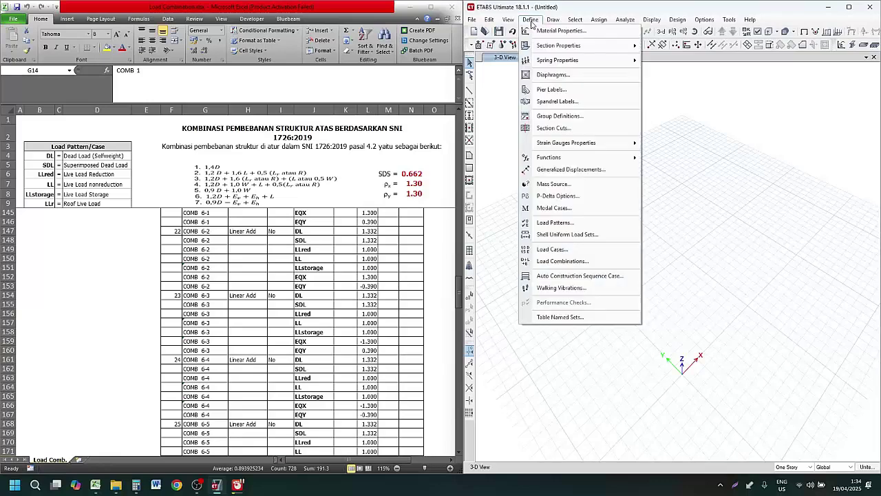
pyautogui.click(555, 260)
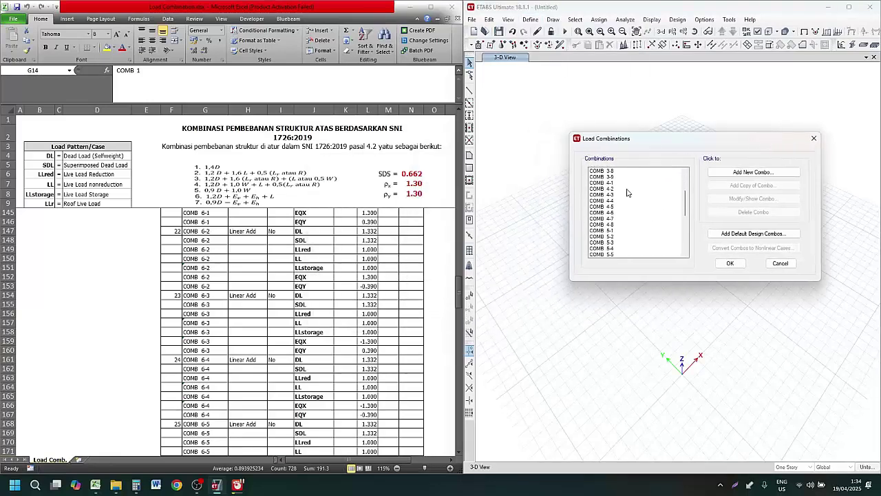
pyautogui.click(618, 195)
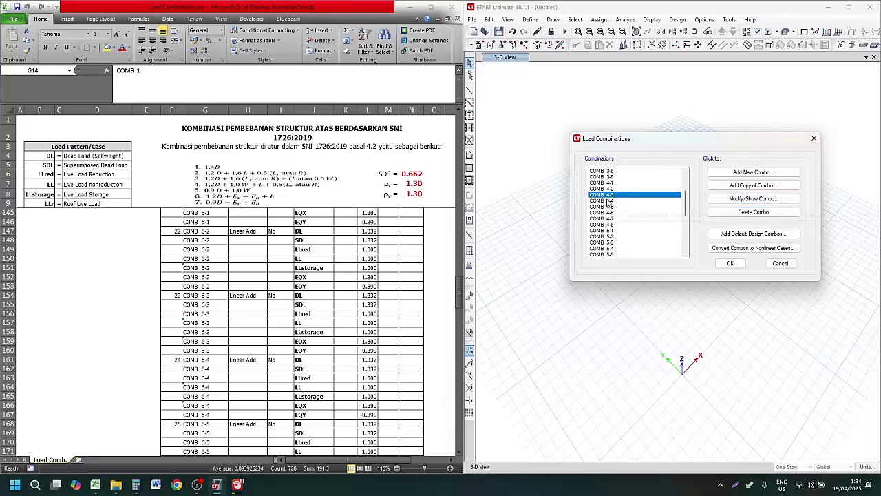
pyautogui.moveTo(608, 200)
pyautogui.click(730, 200)
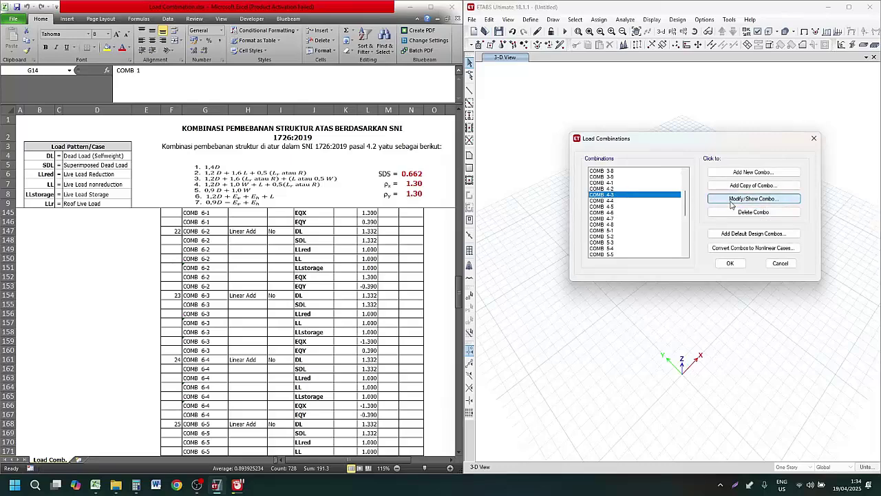
pyautogui.moveTo(502, 138); pyautogui.dragTo(686, 140)
# Step: Compare the load names and scale factors of COMB 4-3 with its rows in the workbook, leaving the definition without changes
pyautogui.scroll(20, 275, 292)
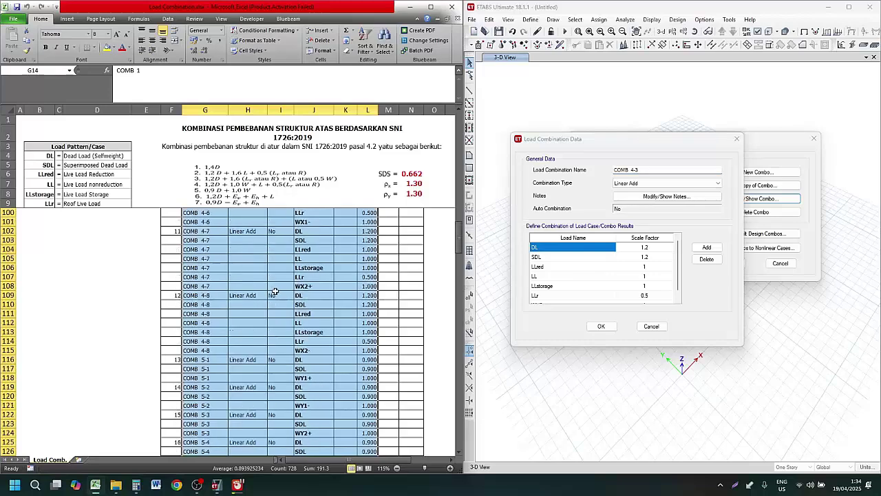
pyautogui.scroll(-8, 274, 292)
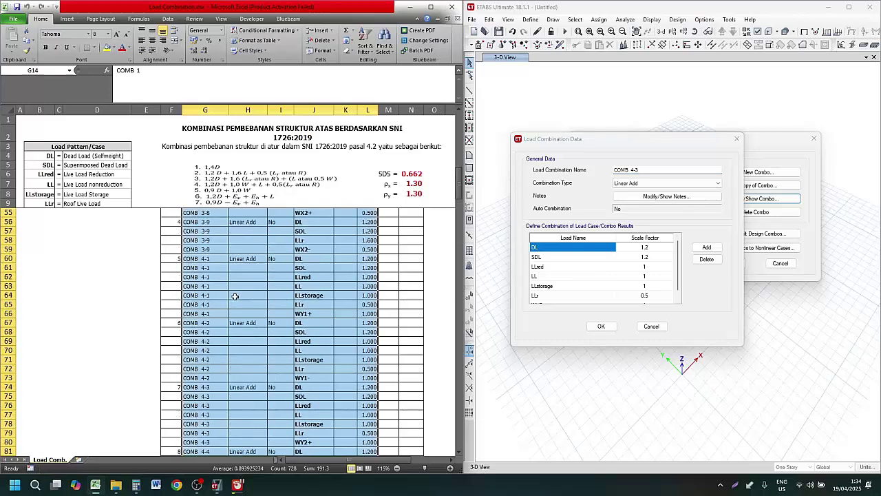
pyautogui.moveTo(197, 276); pyautogui.dragTo(373, 335)
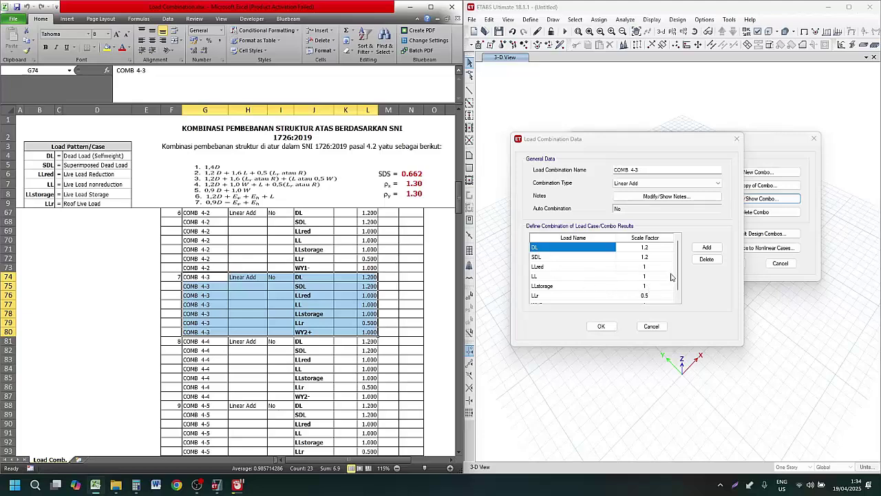
pyautogui.scroll(-1, 672, 276)
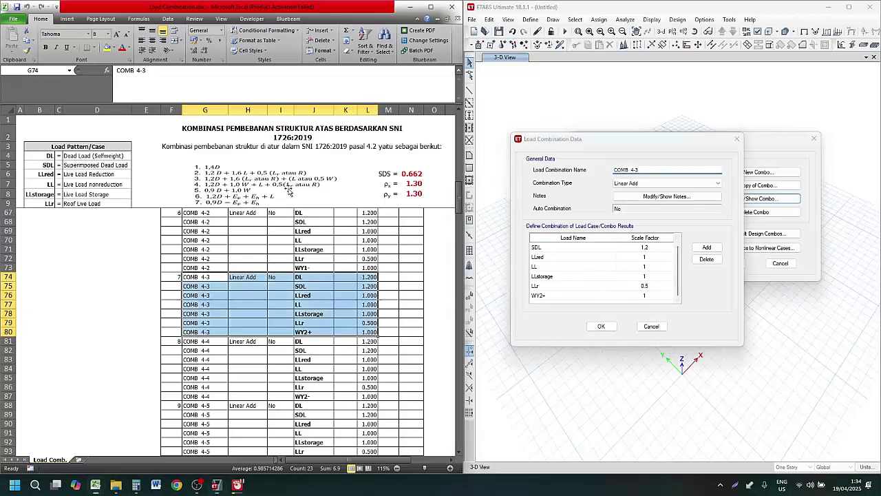
pyautogui.click(651, 327)
# Step: Find COMB 6-1 in the load combinations list and open its definition, placed clear of the workbook
pyautogui.scroll(-4, 660, 211)
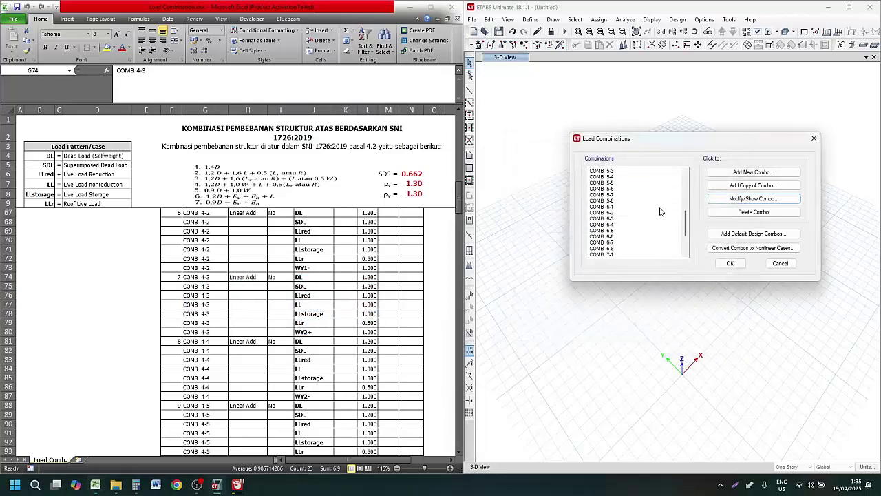
pyautogui.scroll(-3, 660, 210)
pyautogui.click(339, 267)
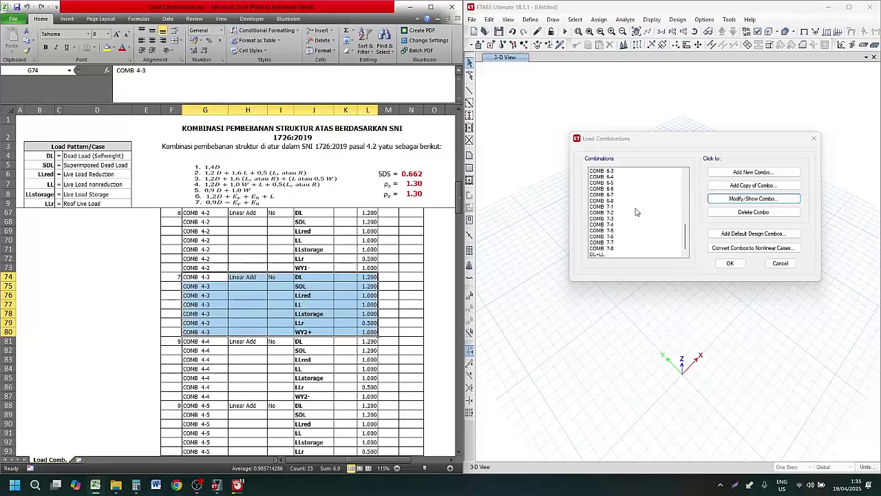
pyautogui.scroll(3, 620, 203)
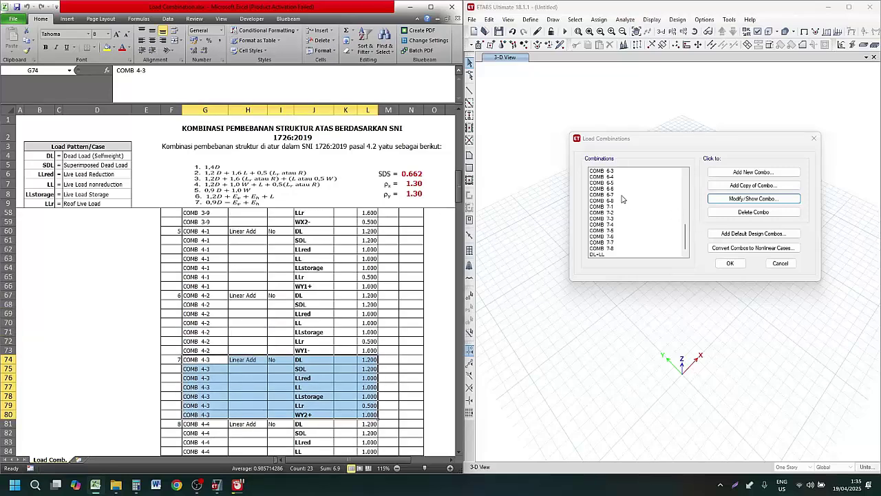
pyautogui.click(621, 197)
pyautogui.scroll(4, 622, 201)
pyautogui.click(613, 230)
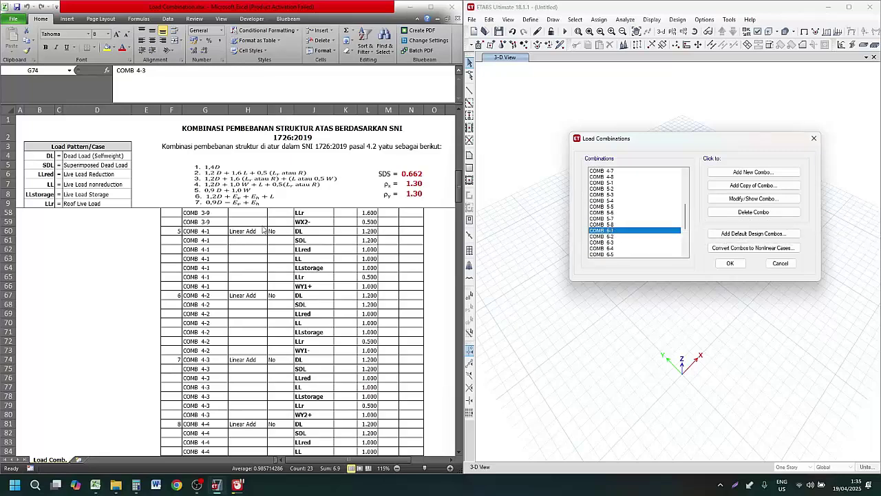
pyautogui.click(753, 199)
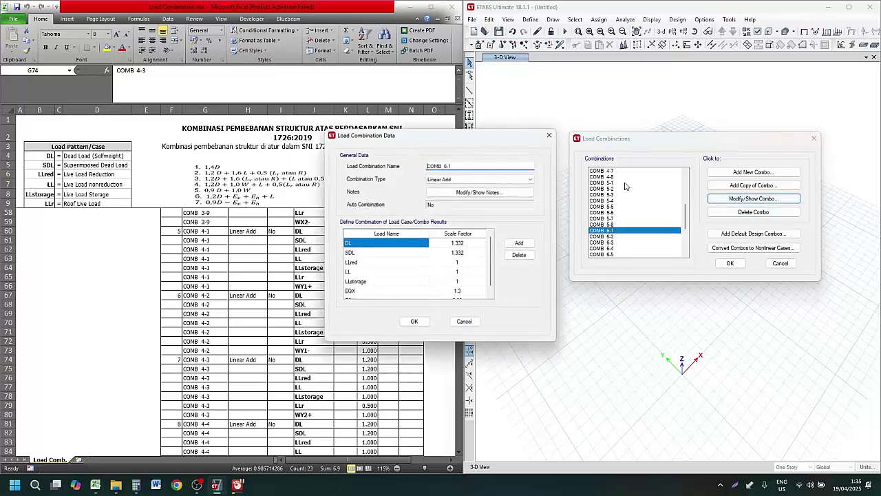
pyautogui.moveTo(512, 143); pyautogui.dragTo(769, 148)
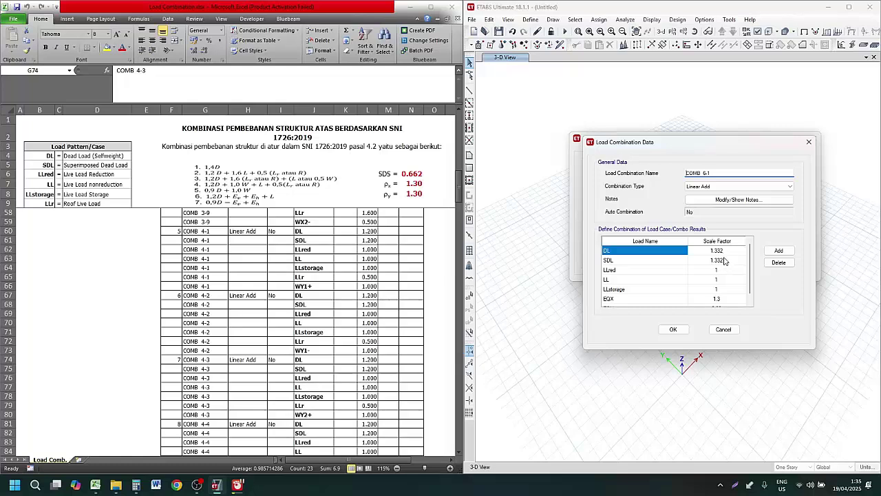
# Step: Check the dead load and live load scale factors of COMB 6-1 against the workbook's SDS value and combination formulas
pyautogui.click(385, 253)
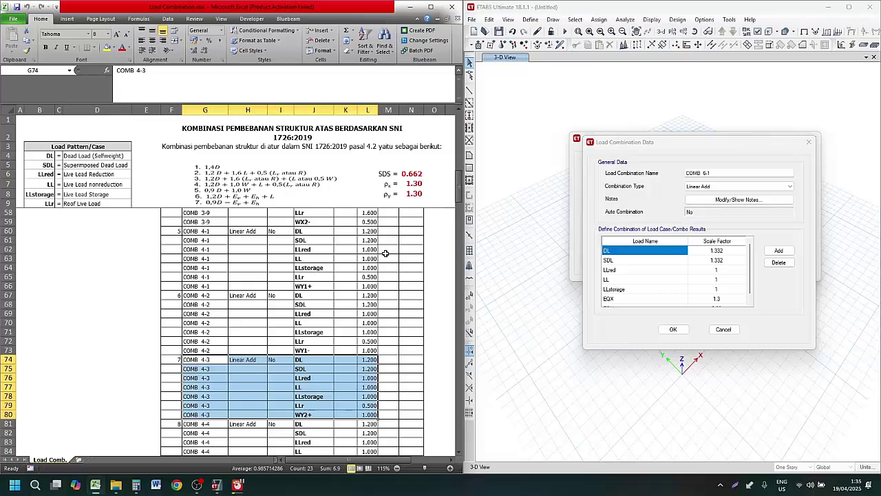
pyautogui.scroll(-1, 386, 254)
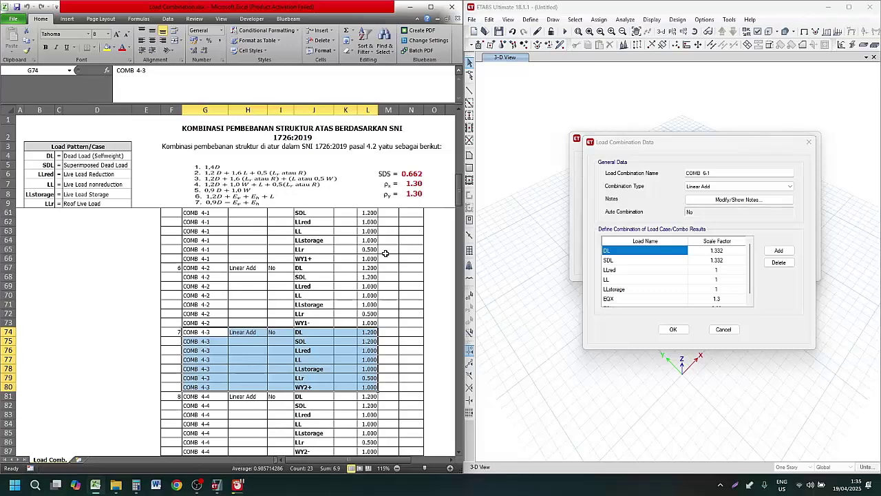
pyautogui.click(417, 178)
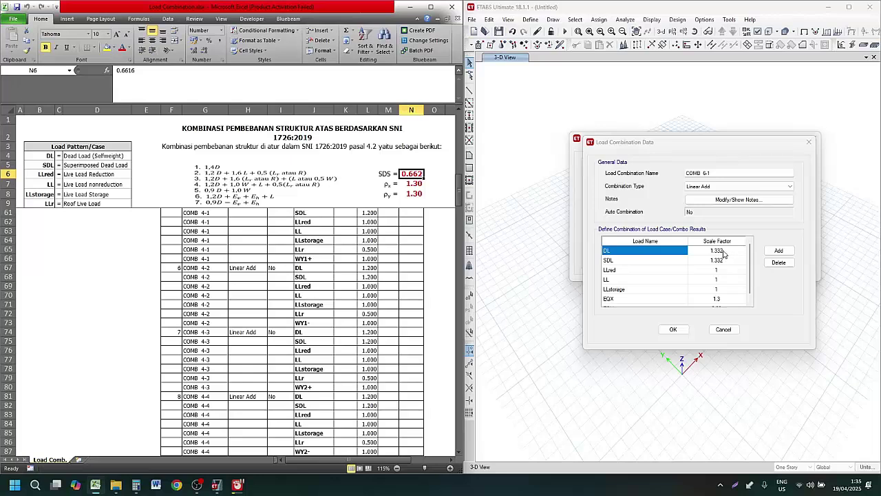
pyautogui.click(779, 263)
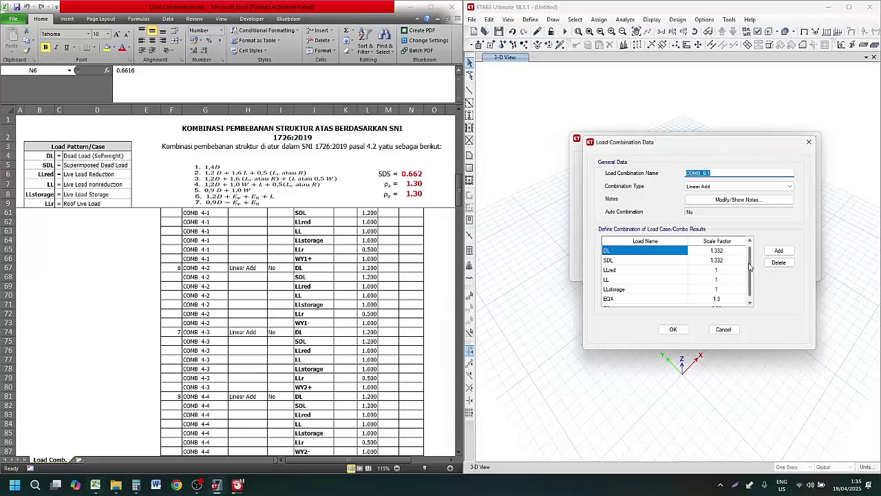
pyautogui.click(211, 207)
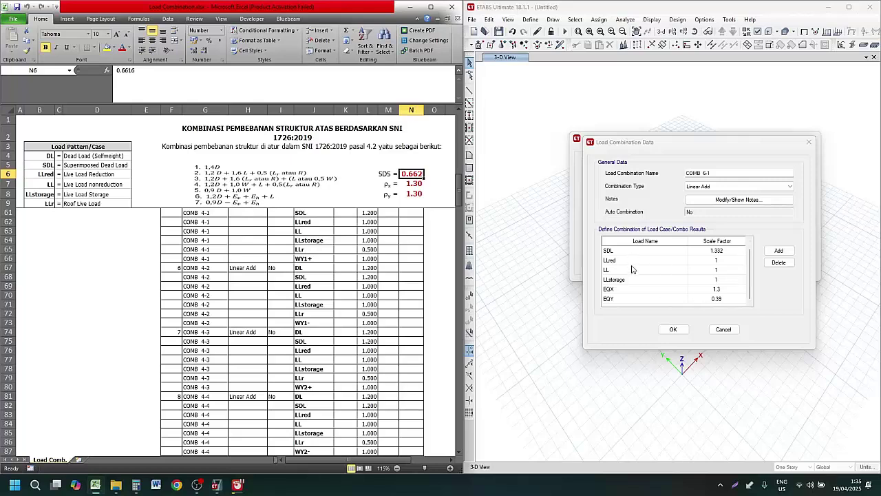
pyautogui.click(279, 204)
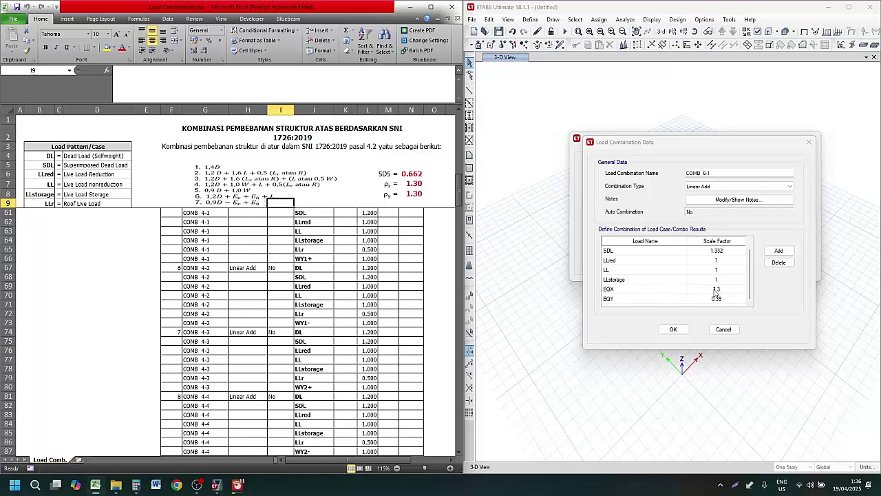
# Step: Relate COMB 6-1 to formula 6 in the workbook and examine its EQX and EQY scale factors
pyautogui.click(717, 173)
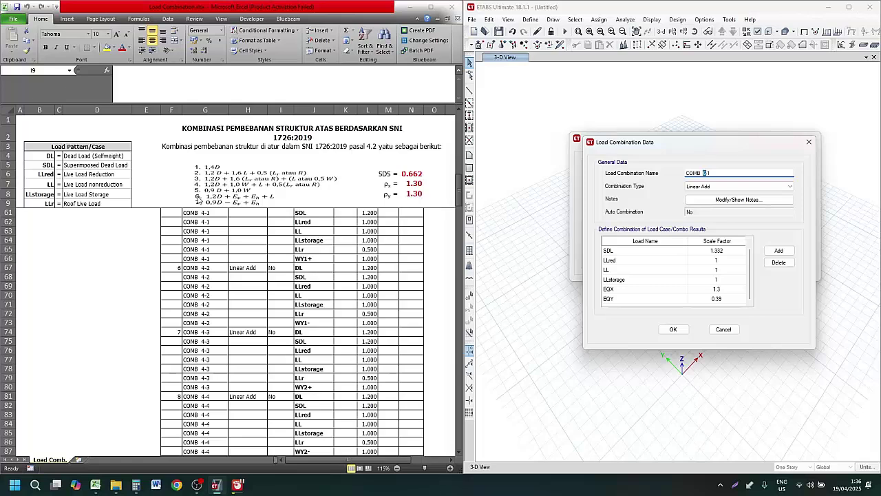
pyautogui.click(198, 198)
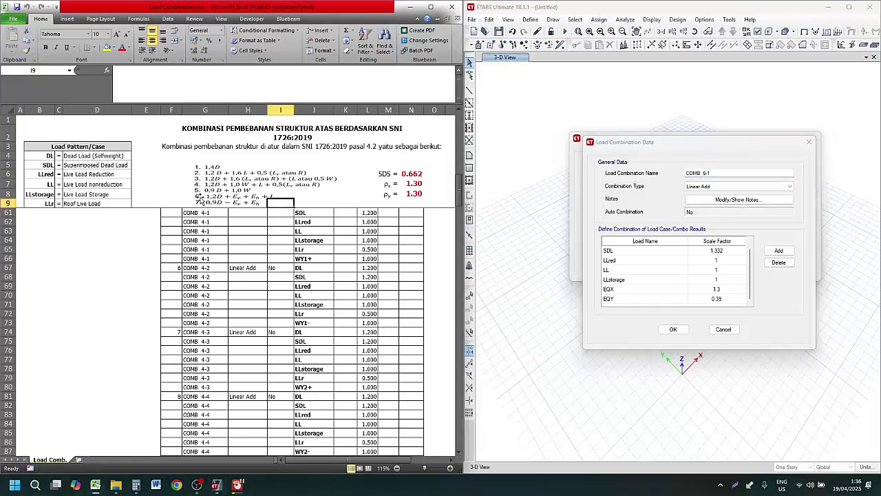
pyautogui.click(715, 173)
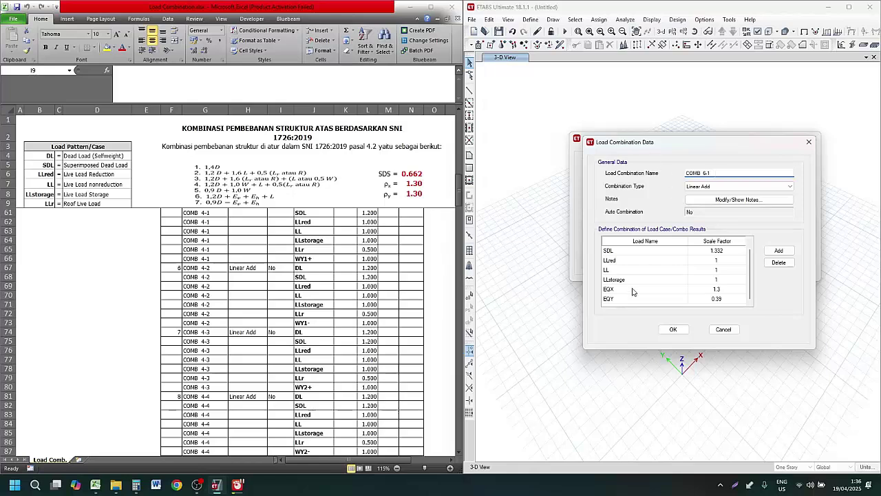
pyautogui.click(716, 290)
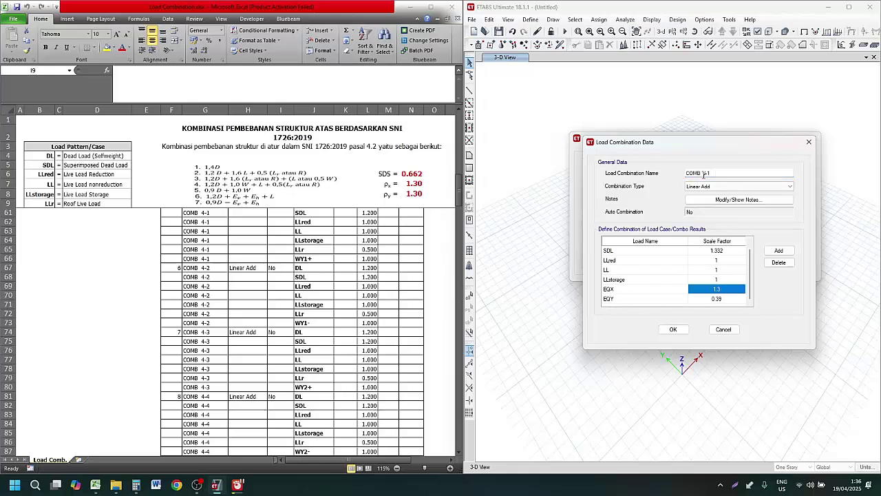
pyautogui.click(727, 298)
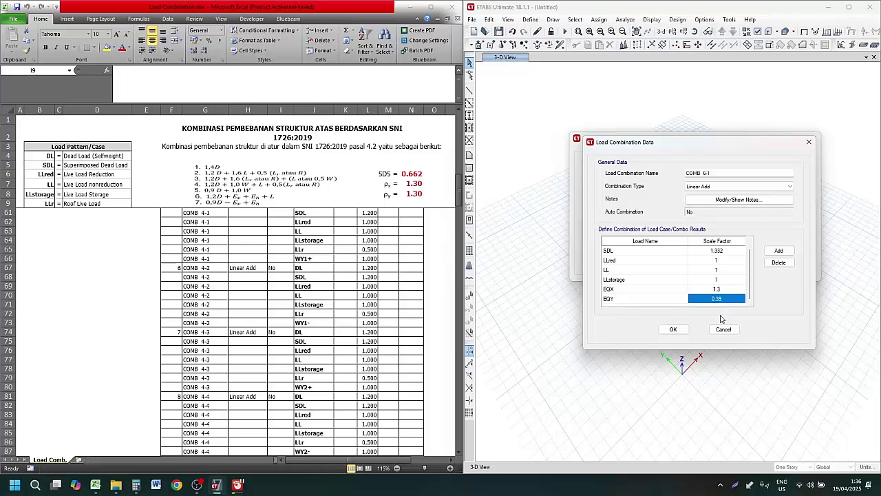
pyautogui.click(733, 289)
# Step: Compare the EQX and EQY factors with the workbook's ρx value, and close the COMB 6-1 definition and the load combinations list
pyautogui.click(422, 184)
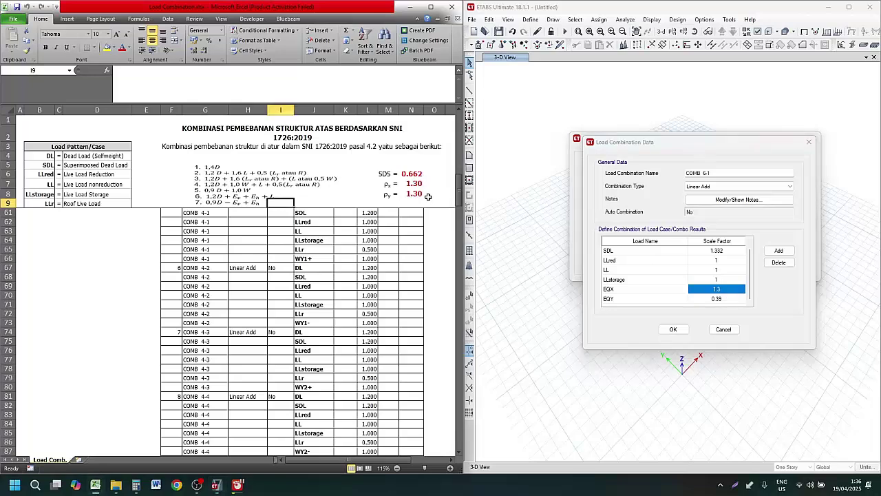
pyautogui.click(420, 185)
pyautogui.click(719, 299)
pyautogui.click(724, 290)
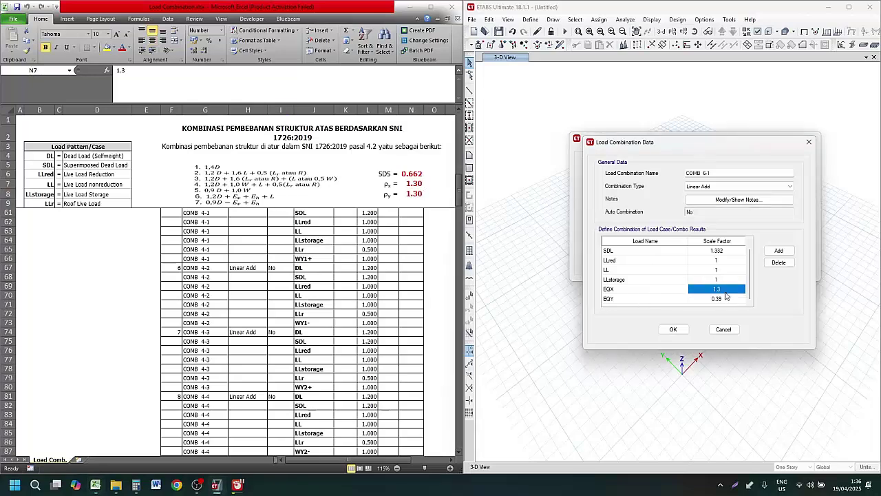
pyautogui.click(726, 301)
pyautogui.click(673, 330)
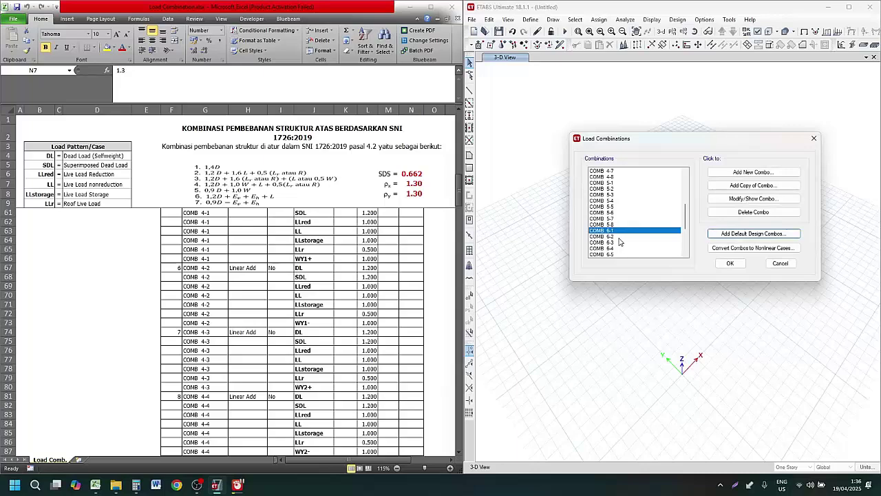
pyautogui.click(730, 264)
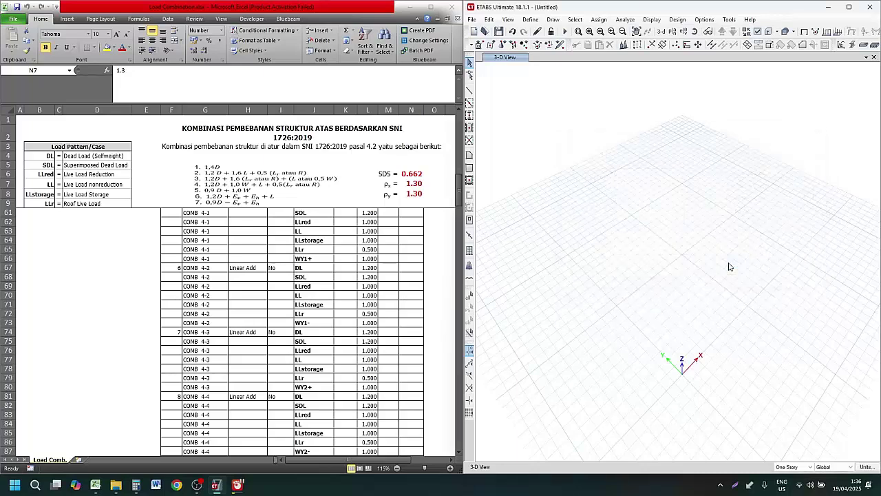